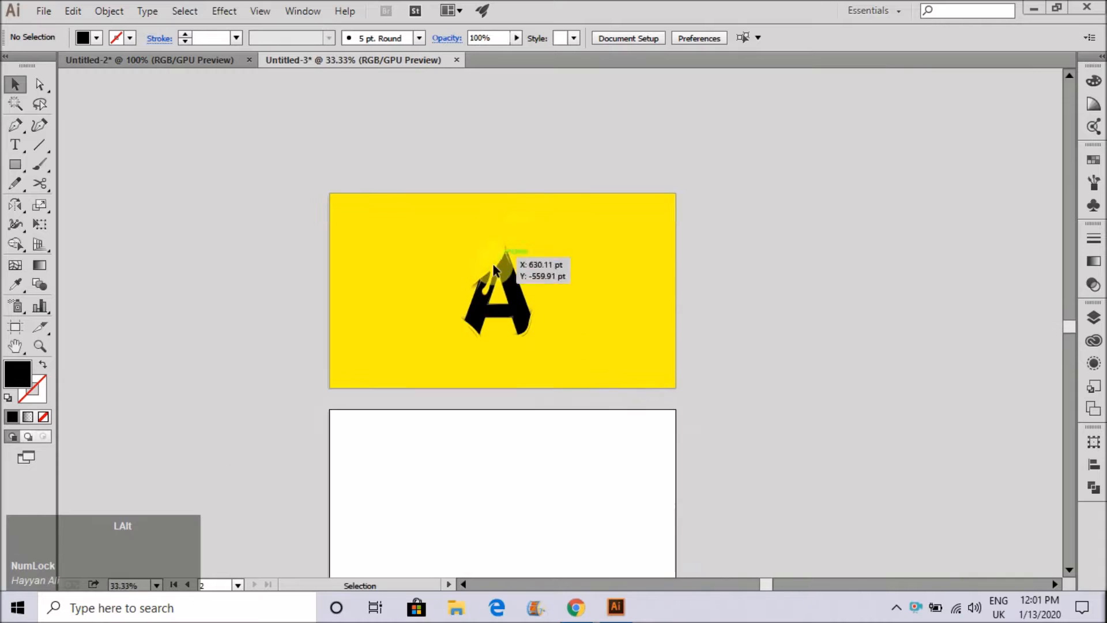
- Add the letter "a" as text on the empty second artboard and change its case to uppercase
{"action": "scroll", "coordinate": [680, 248], "scroll_direction": "down", "scroll_amount": 2}
{"action": "scroll", "coordinate": [554, 369], "scroll_direction": "down", "scroll_amount": 3}
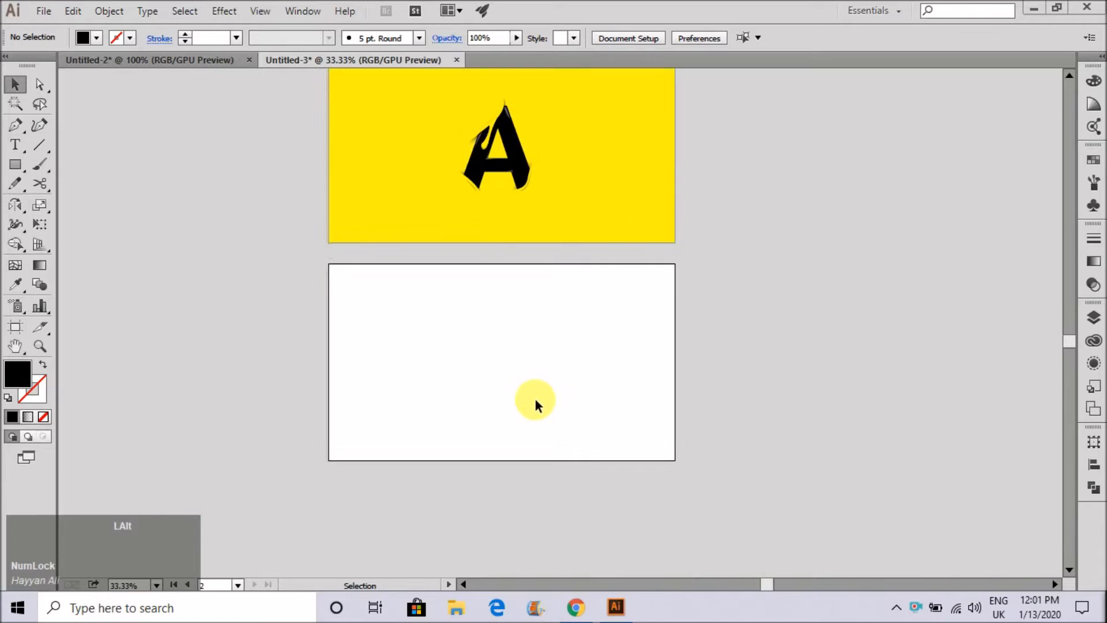
{"action": "scroll", "coordinate": [477, 321], "scroll_direction": "up", "scroll_amount": 2}
{"action": "left_click", "coordinate": [12, 148]}
{"action": "left_click", "coordinate": [371, 326]}
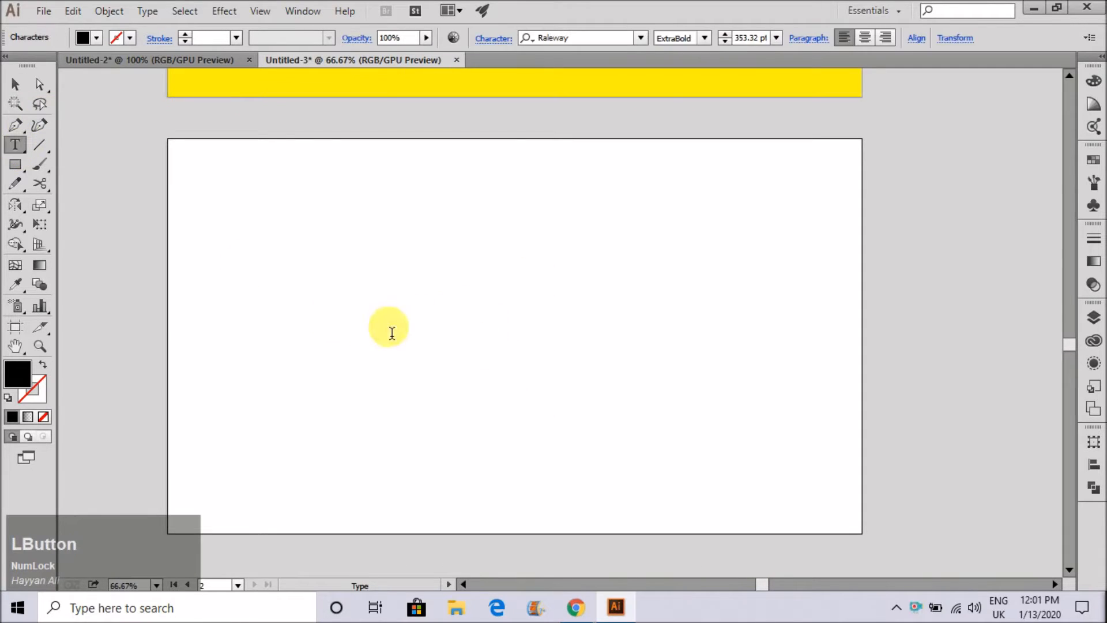
{"action": "type", "text": "a"}
{"action": "left_click", "coordinate": [27, 84]}
{"action": "key", "text": "alt+t"}
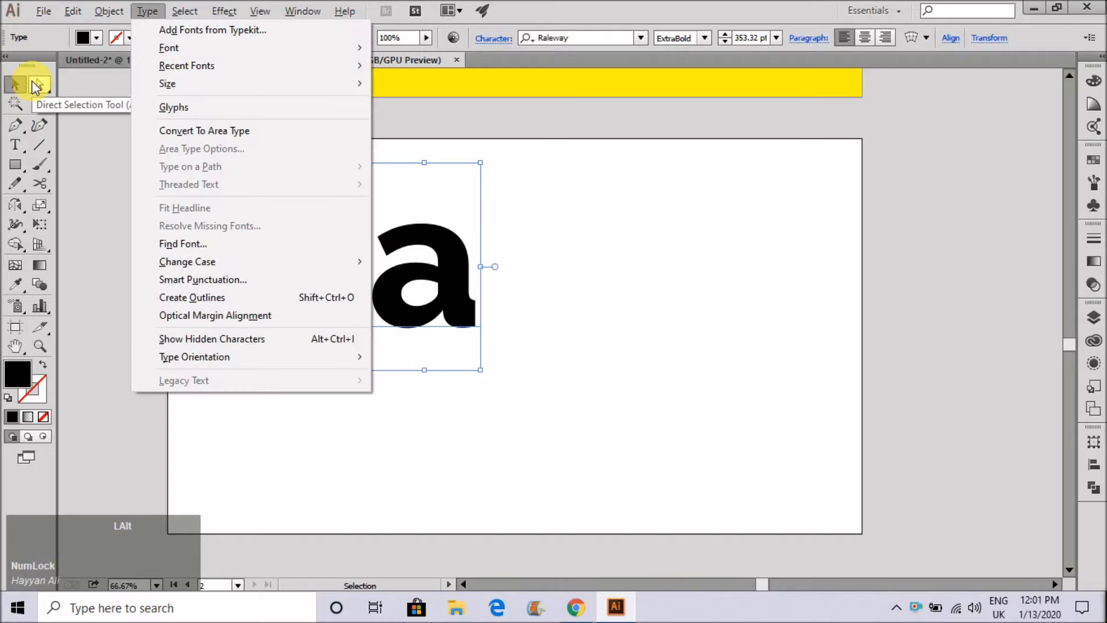
{"action": "key", "text": "c"}
{"action": "key", "text": "u"}
- Move the letter A to the middle of the white artboard and convert it to outlines
{"action": "left_click_drag", "start_coordinate": [458, 289], "coordinate": [533, 361]}
{"action": "right_click", "coordinate": [527, 354]}
{"action": "left_click", "coordinate": [579, 457]}
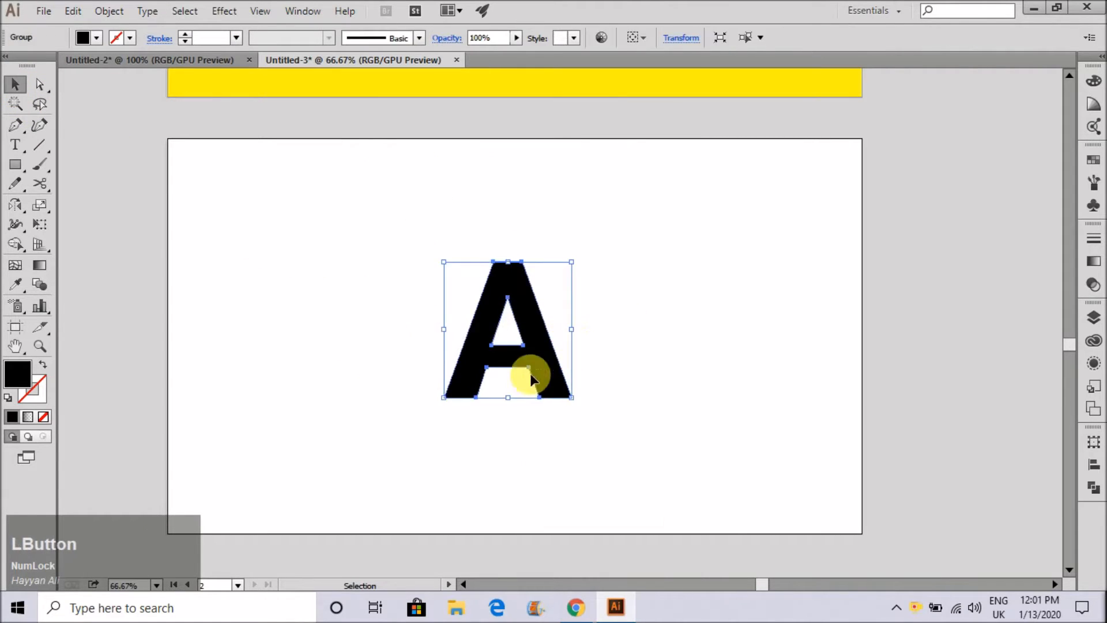
- Enlarge the outlined A proportionally, keeping it near the middle of the white artboard
{"action": "left_click_drag", "start_coordinate": [573, 400], "coordinate": [571, 434]}
{"action": "left_click", "coordinate": [690, 440]}
{"action": "scroll", "coordinate": [543, 439], "scroll_direction": "down", "scroll_amount": 2}
{"action": "left_click", "coordinate": [557, 426]}
{"action": "left_click", "coordinate": [623, 436]}
{"action": "scroll", "coordinate": [568, 415], "scroll_direction": "up", "scroll_amount": 2}
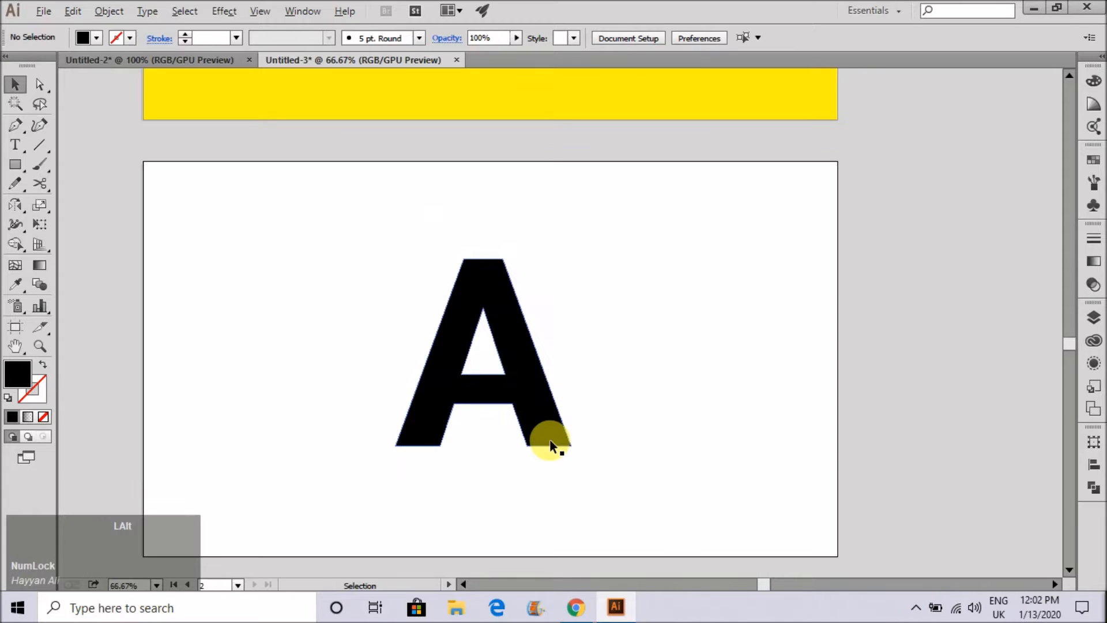
- Examine the finished A design on the yellow artboard in comparison with the plain A below it
{"action": "key", "text": "alt+f"}
{"action": "key", "text": "f"}
{"action": "left_click", "coordinate": [550, 441]}
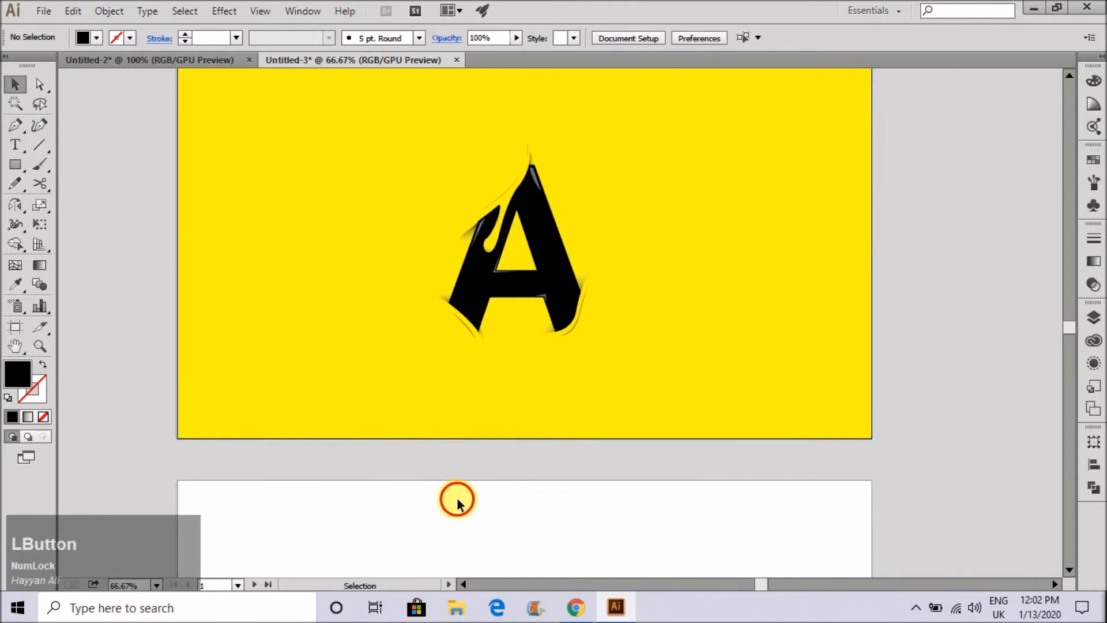
{"action": "scroll", "coordinate": [454, 478], "scroll_direction": "down", "scroll_amount": 4}
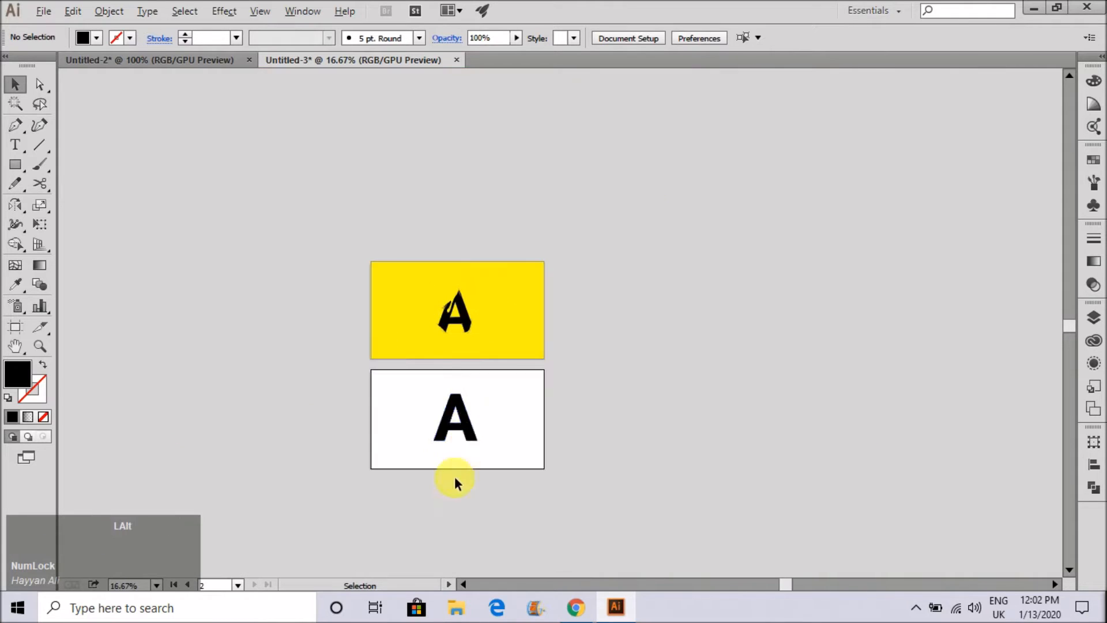
{"action": "scroll", "coordinate": [462, 438], "scroll_direction": "up", "scroll_amount": 5}
{"action": "left_click", "coordinate": [494, 327]}
{"action": "scroll", "coordinate": [496, 409], "scroll_direction": "down", "scroll_amount": 4}
{"action": "scroll", "coordinate": [497, 411], "scroll_direction": "up", "scroll_amount": 3}
{"action": "left_click", "coordinate": [499, 401]}
- Cover the second artboard with a rectangle filled with the yellow sampled from the first artboard's background
{"action": "key", "text": "m"}
{"action": "scroll", "coordinate": [465, 357], "scroll_direction": "down", "scroll_amount": 3}
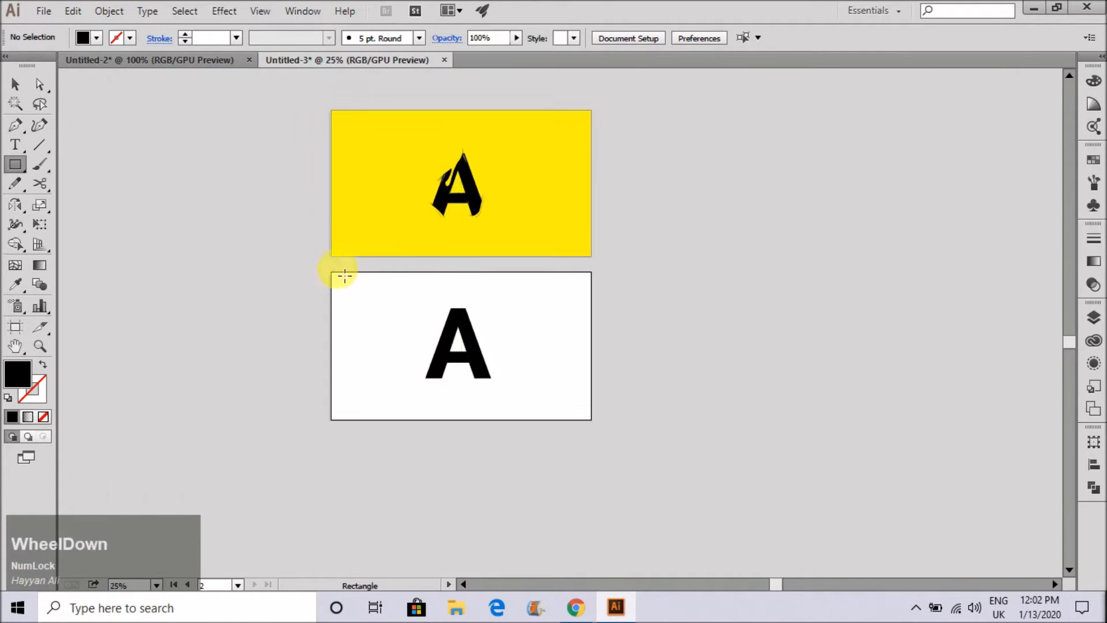
{"action": "left_click_drag", "start_coordinate": [337, 280], "coordinate": [591, 420]}
{"action": "key", "text": "i"}
{"action": "left_click", "coordinate": [346, 173]}
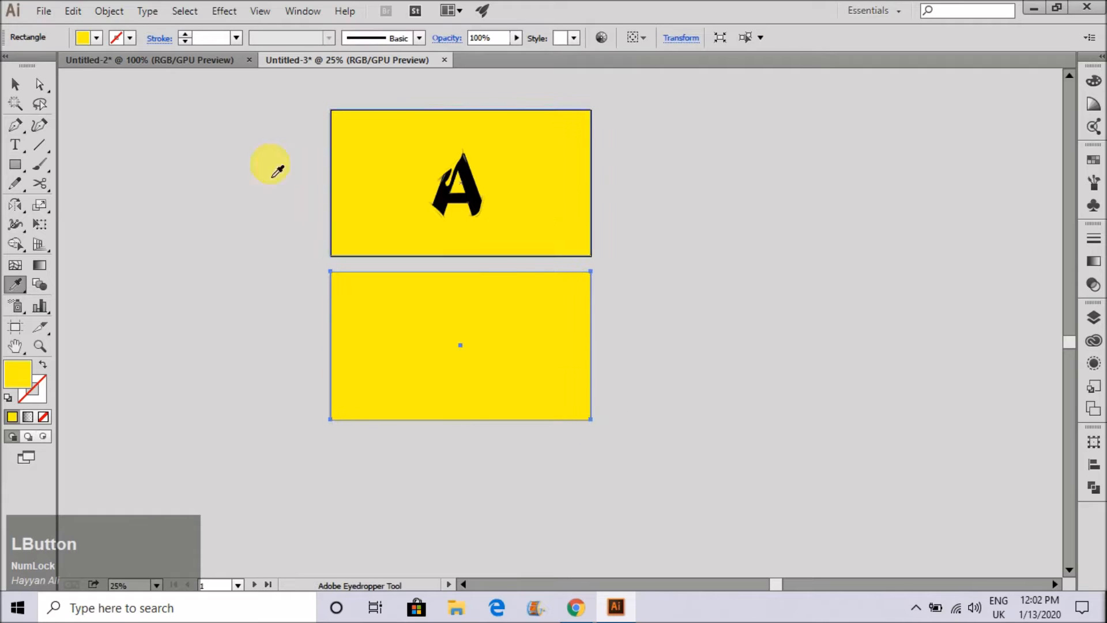
- Send the yellow rectangle to the back, behind the letter A
{"action": "left_click", "coordinate": [7, 85]}
{"action": "key", "text": "ctrl+shift+bracketleft"}
{"action": "left_click", "coordinate": [173, 230]}
{"action": "scroll", "coordinate": [448, 354], "scroll_direction": "down", "scroll_amount": 5}
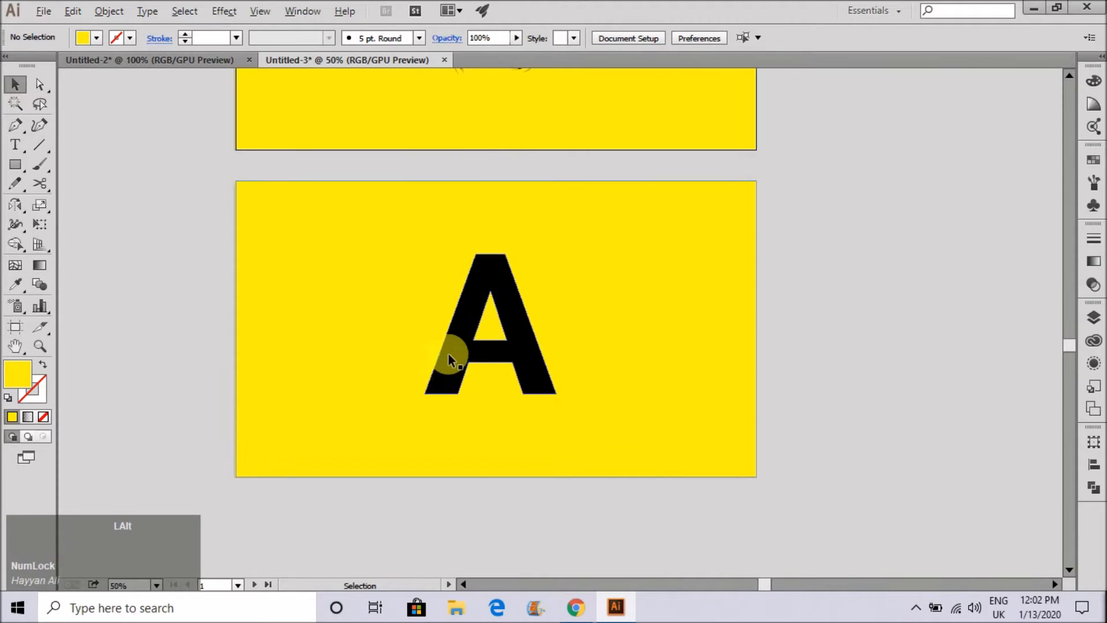
{"action": "left_click", "coordinate": [446, 366]}
{"action": "scroll", "coordinate": [442, 364], "scroll_direction": "down", "scroll_amount": 4}
{"action": "left_click_drag", "start_coordinate": [503, 466], "coordinate": [396, 360]}
{"action": "key", "text": "ctrl+x"}
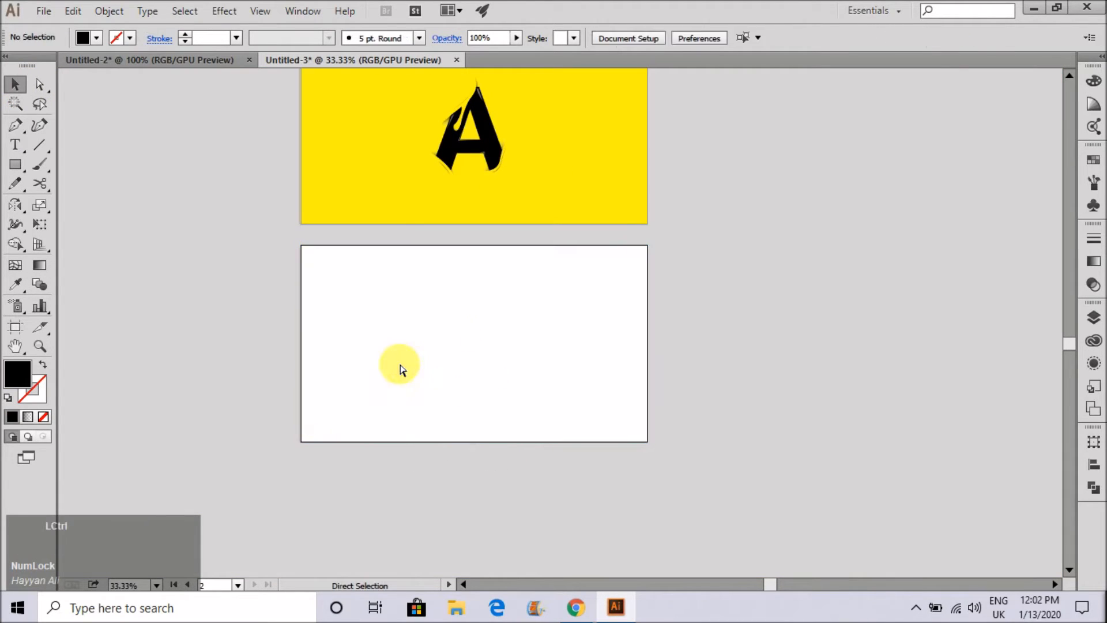
{"action": "key", "text": "ctrl+z"}
{"action": "key", "text": "ctrl+z"}
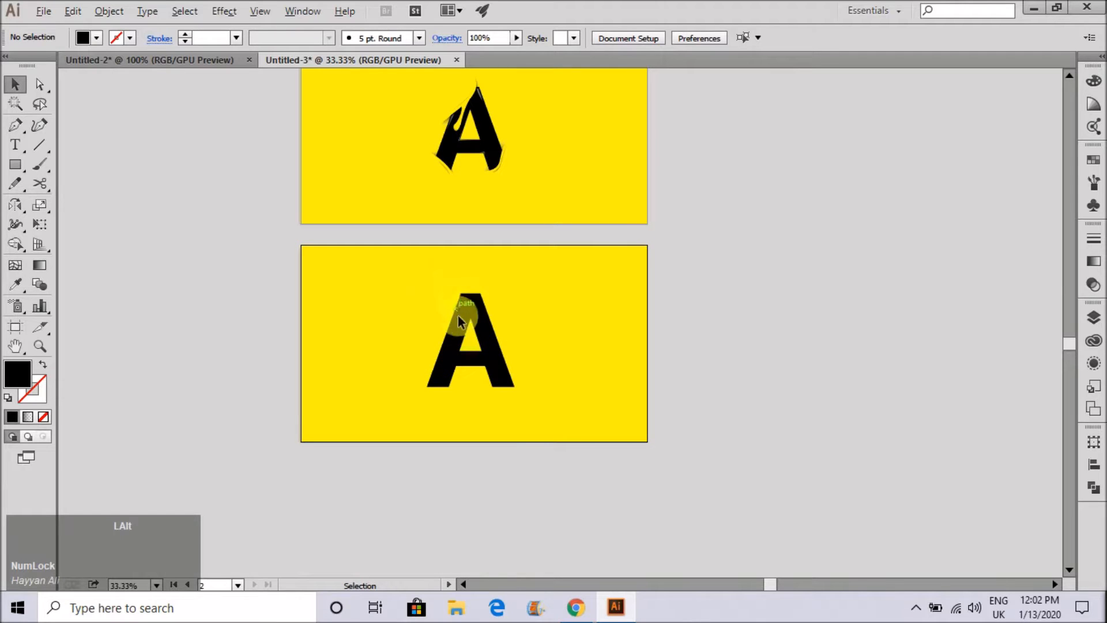
- With the Pen tool, draw a closed curved shape over the A's flat top and upper-left shoulder
{"action": "scroll", "coordinate": [501, 356], "scroll_direction": "up", "scroll_amount": 2}
{"action": "scroll", "coordinate": [519, 299], "scroll_direction": "down", "scroll_amount": 2}
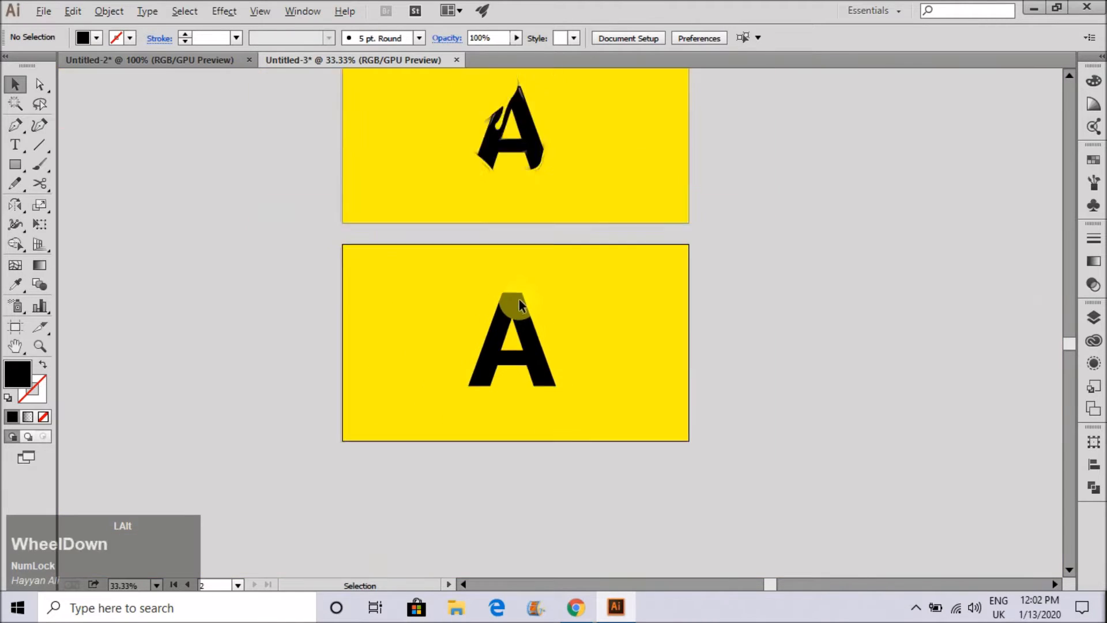
{"action": "scroll", "coordinate": [519, 299], "scroll_direction": "up", "scroll_amount": 5}
{"action": "key", "text": "p"}
{"action": "left_click", "coordinate": [639, 247]}
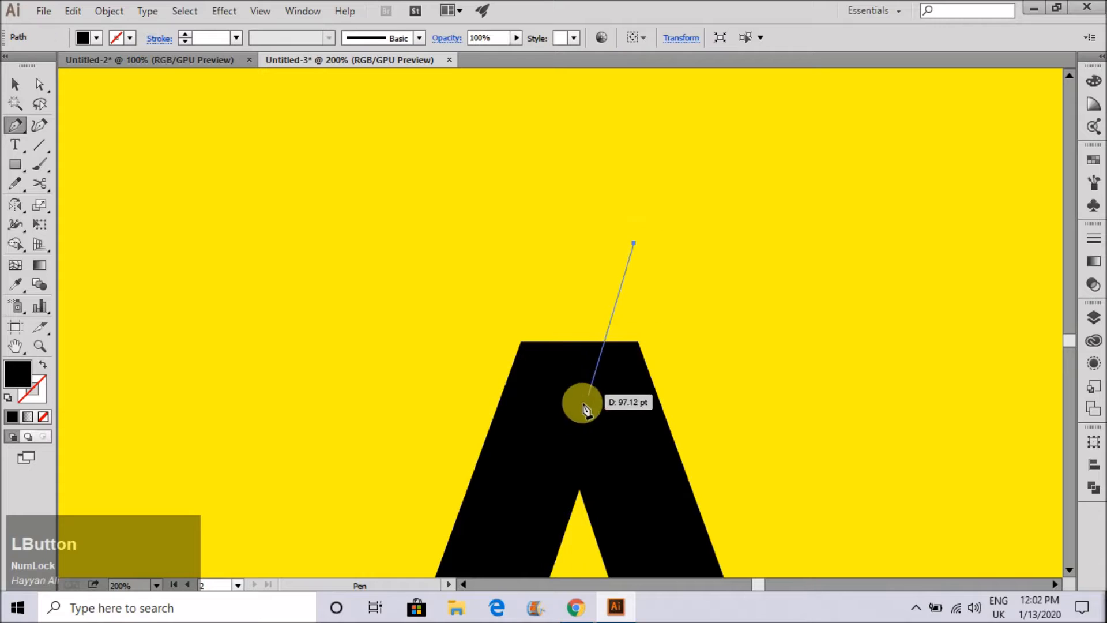
{"action": "left_click_drag", "start_coordinate": [573, 422], "coordinate": [494, 485]}
{"action": "scroll", "coordinate": [559, 369], "scroll_direction": "down", "scroll_amount": 6}
{"action": "scroll", "coordinate": [531, 441], "scroll_direction": "up", "scroll_amount": 1}
{"action": "scroll", "coordinate": [535, 396], "scroll_direction": "up", "scroll_amount": 4}
{"action": "left_click_drag", "start_coordinate": [540, 398], "coordinate": [529, 405]}
{"action": "left_click_drag", "start_coordinate": [445, 450], "coordinate": [433, 426]}
{"action": "key", "text": "ctrl+z"}
{"action": "left_click", "coordinate": [450, 472]}
{"action": "scroll", "coordinate": [447, 459], "scroll_direction": "down", "scroll_amount": 2}
{"action": "left_click_drag", "start_coordinate": [494, 296], "coordinate": [558, 176]}
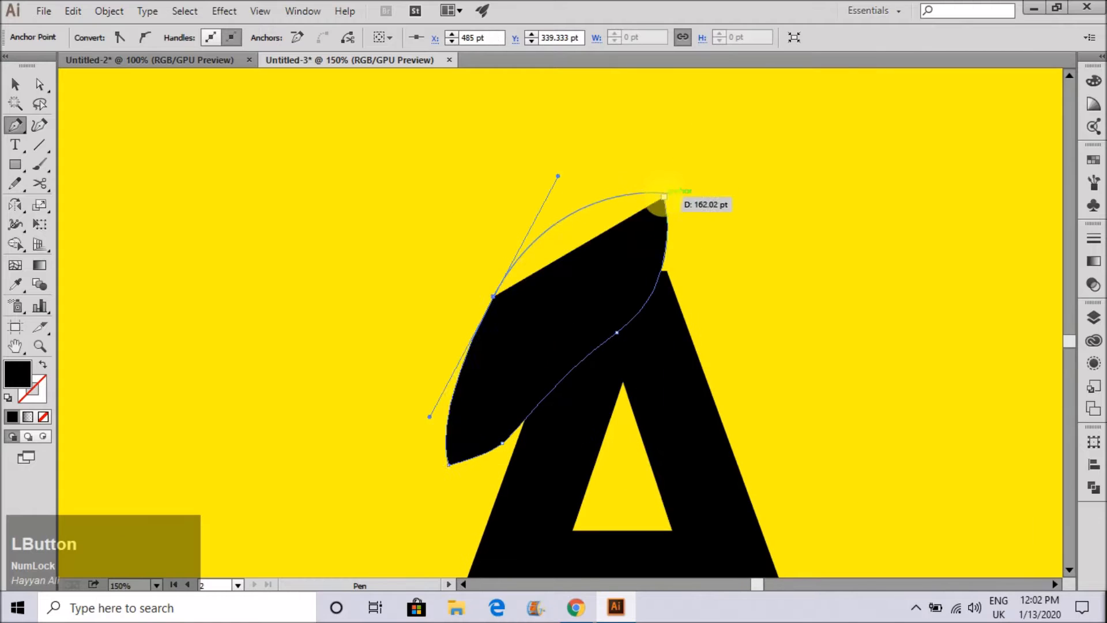
{"action": "left_click", "coordinate": [665, 197]}
- Fill the curved shape over the A's shoulder with the background yellow, so it works as a cut-out
{"action": "key", "text": "i"}
{"action": "left_click", "coordinate": [413, 174]}
{"action": "left_click", "coordinate": [12, 86]}
{"action": "left_click", "coordinate": [323, 185]}
{"action": "scroll", "coordinate": [427, 211], "scroll_direction": "down", "scroll_amount": 3}
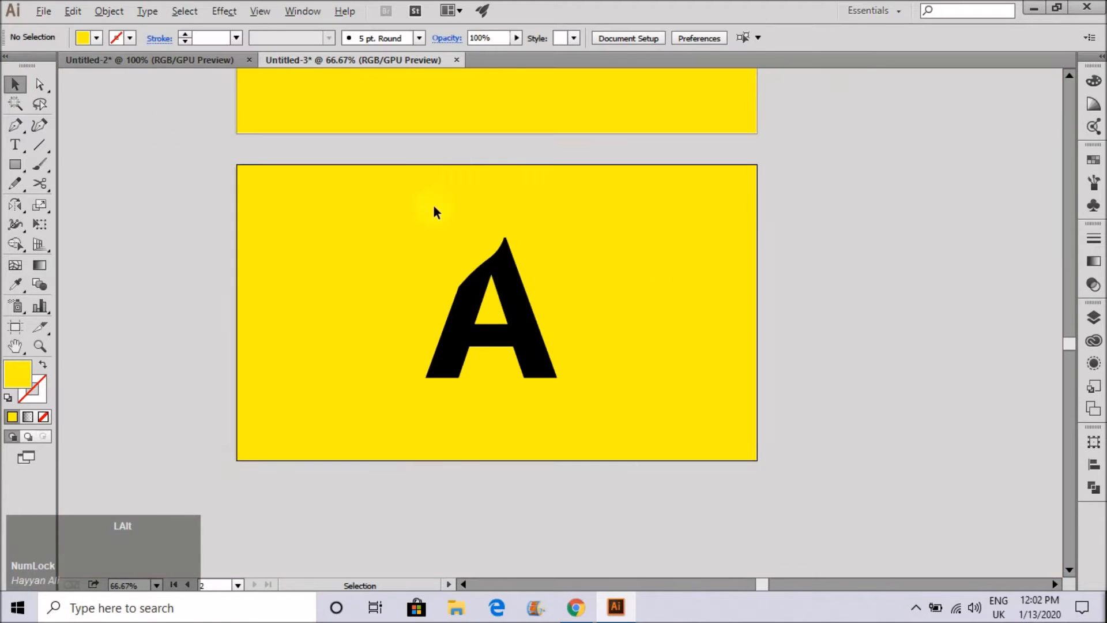
- Draw a closed yellow curved shape with the Pen tool over the outer foot of the A's left leg
{"action": "scroll", "coordinate": [413, 376], "scroll_direction": "up", "scroll_amount": 1}
{"action": "scroll", "coordinate": [433, 398], "scroll_direction": "down", "scroll_amount": 1}
{"action": "scroll", "coordinate": [435, 397], "scroll_direction": "up", "scroll_amount": 2}
{"action": "scroll", "coordinate": [431, 385], "scroll_direction": "up", "scroll_amount": 3}
{"action": "key", "text": "p"}
{"action": "left_click", "coordinate": [476, 281]}
{"action": "left_click_drag", "start_coordinate": [597, 431], "coordinate": [600, 463]}
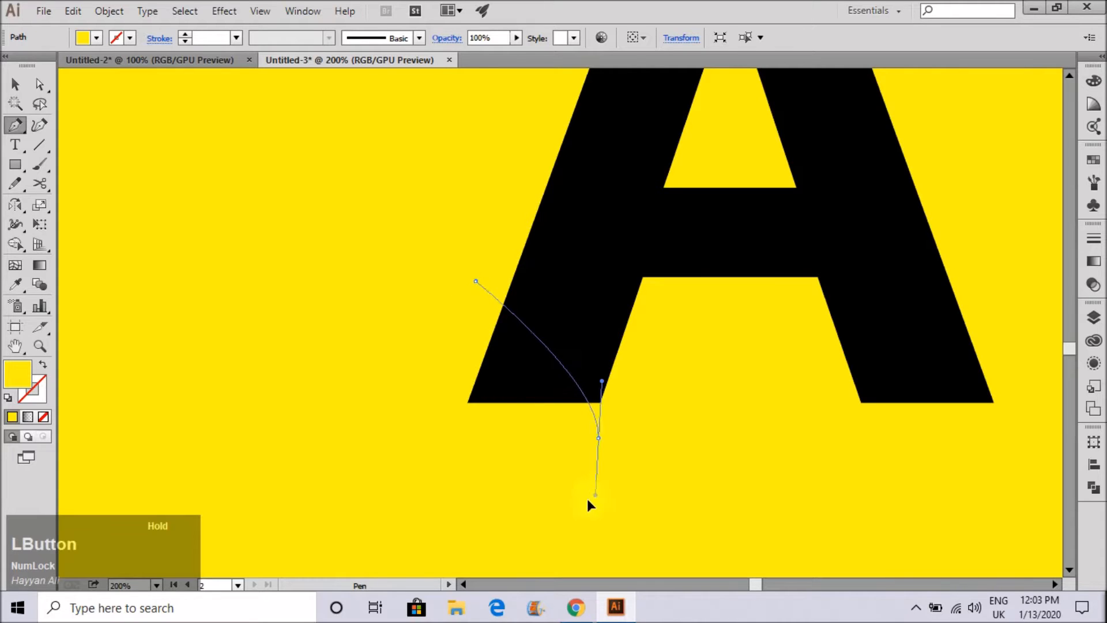
{"action": "left_click_drag", "start_coordinate": [603, 531], "coordinate": [604, 531]}
{"action": "left_click_drag", "start_coordinate": [480, 514], "coordinate": [434, 511]}
{"action": "left_click_drag", "start_coordinate": [385, 459], "coordinate": [373, 389]}
{"action": "left_click_drag", "start_coordinate": [475, 281], "coordinate": [517, 343]}
{"action": "key", "text": "ctrl+z"}
{"action": "left_click_drag", "start_coordinate": [476, 280], "coordinate": [536, 326]}
{"action": "key", "text": "v"}
{"action": "left_click", "coordinate": [346, 415]}
{"action": "scroll", "coordinate": [407, 467], "scroll_direction": "down", "scroll_amount": 1}
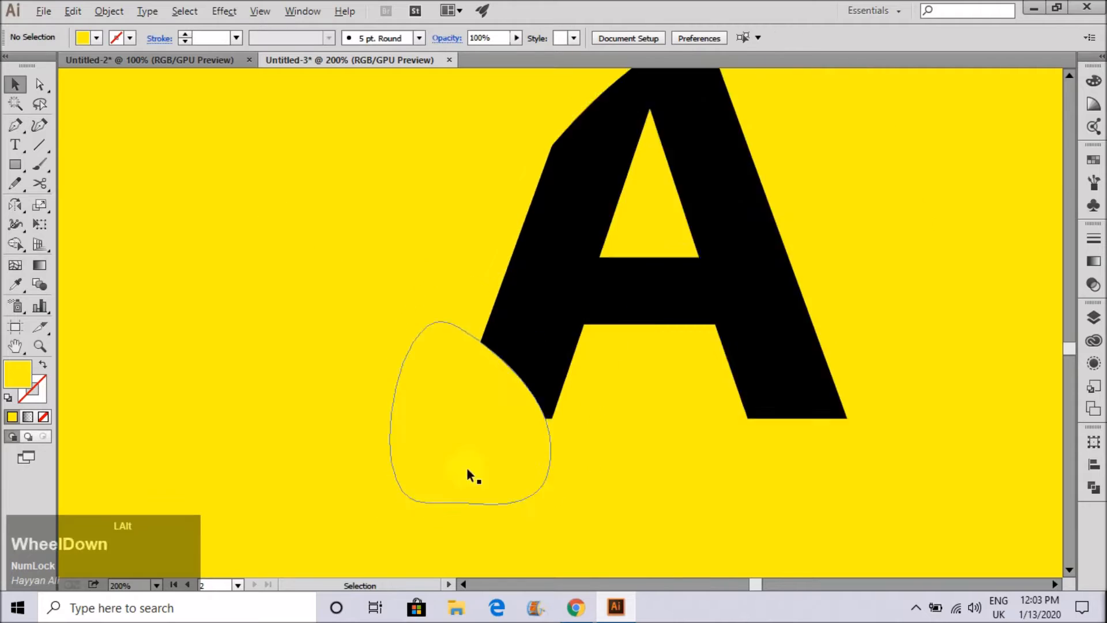
- Draw a closed yellow S-curved shape with the Pen tool over the outer foot of the A's right leg
{"action": "scroll", "coordinate": [617, 465], "scroll_direction": "down", "scroll_amount": 2, "text": "alt"}
{"action": "scroll", "coordinate": [600, 465], "scroll_direction": "up", "scroll_amount": 3, "text": "alt"}
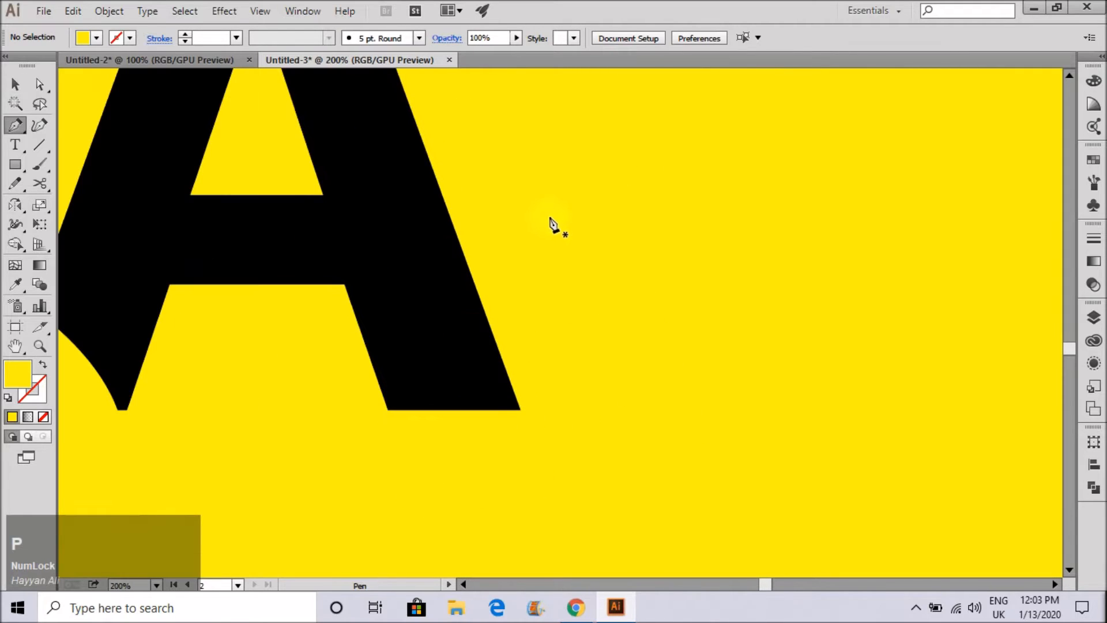
{"action": "left_click", "coordinate": [544, 223]}
{"action": "left_click_drag", "start_coordinate": [463, 339], "coordinate": [461, 366]}
{"action": "left_click_drag", "start_coordinate": [374, 457], "coordinate": [343, 510]}
{"action": "left_click_drag", "start_coordinate": [588, 477], "coordinate": [619, 460]}
{"action": "left_click_drag", "start_coordinate": [547, 224], "coordinate": [386, 224]}
{"action": "left_click_drag", "start_coordinate": [401, 354], "coordinate": [406, 360]}
{"action": "key", "text": "v"}
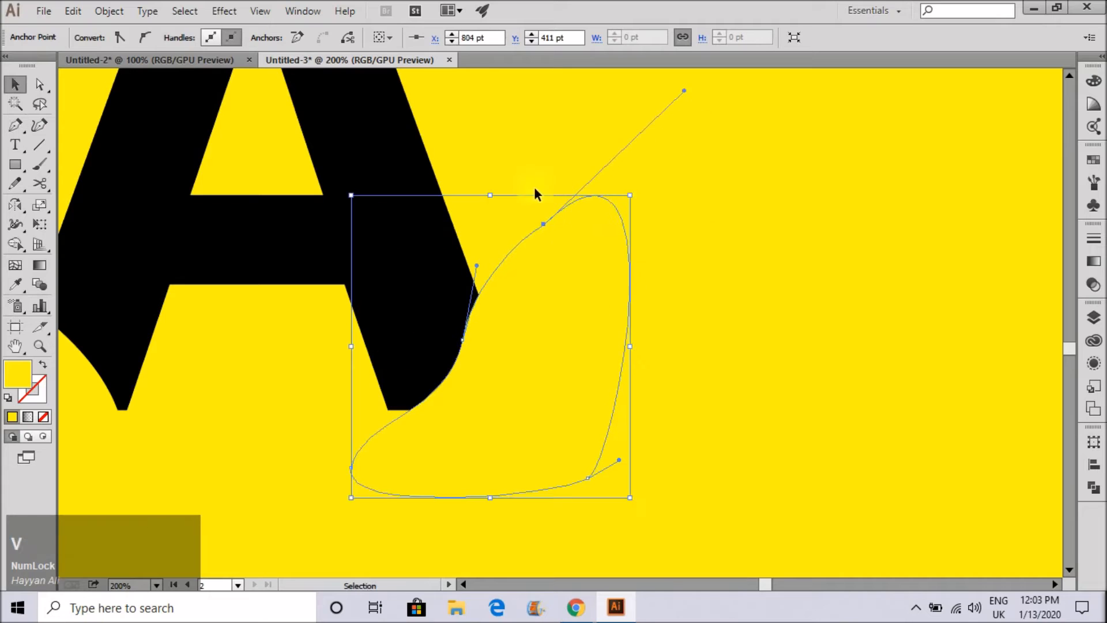
{"action": "left_click", "coordinate": [537, 186]}
{"action": "scroll", "coordinate": [613, 451], "scroll_direction": "down", "scroll_amount": 3, "text": "alt"}
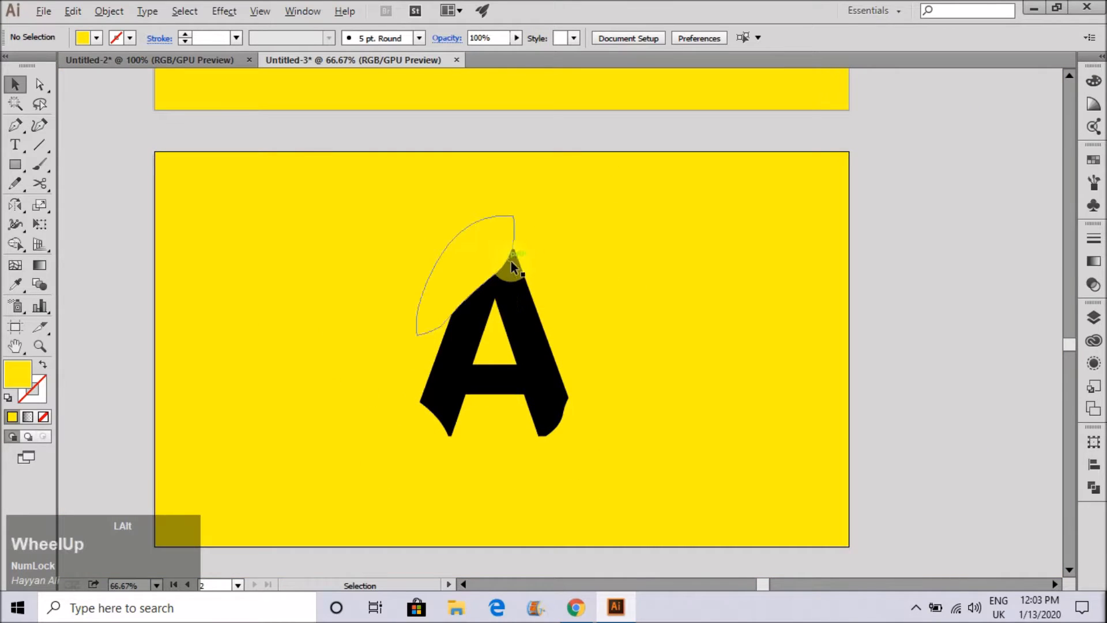
- Draw a slim closed shape above the A's tip, its left edge following the shoulder cut-out's curve
{"action": "scroll", "coordinate": [511, 262], "scroll_direction": "up", "scroll_amount": 7, "text": "alt"}
{"action": "key", "text": "p"}
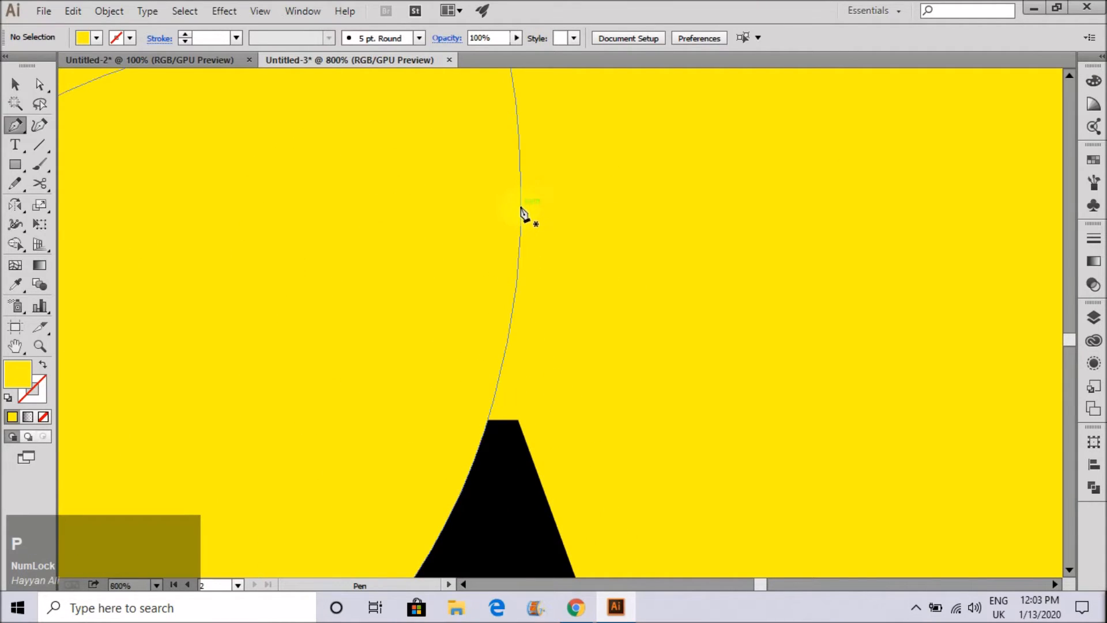
{"action": "left_click_drag", "start_coordinate": [520, 164], "coordinate": [459, 555]}
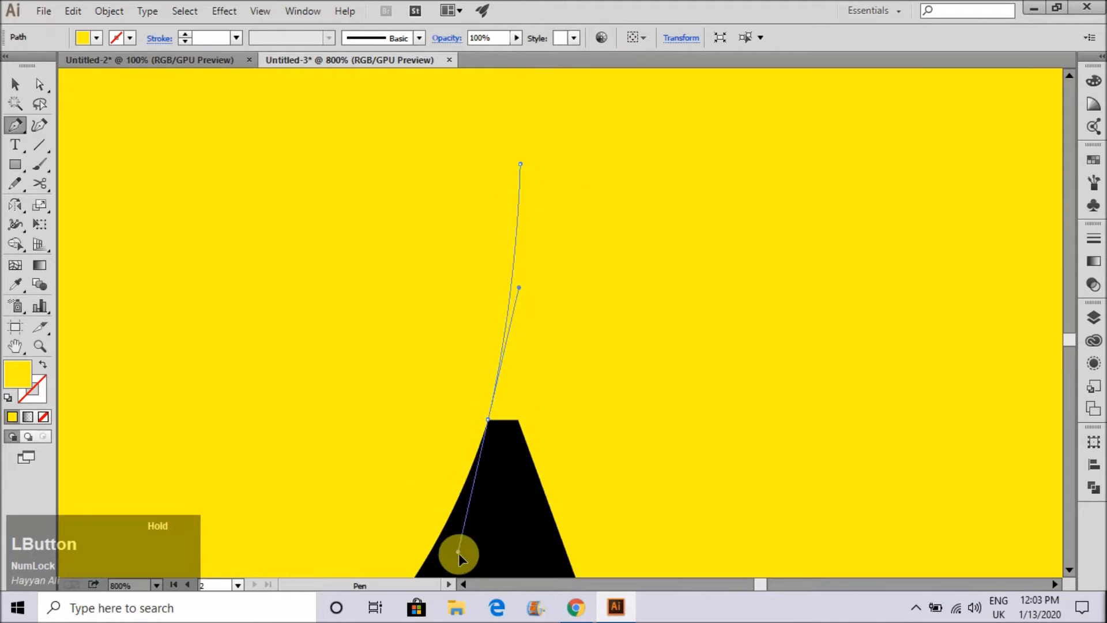
{"action": "key", "text": "ctrl+z"}
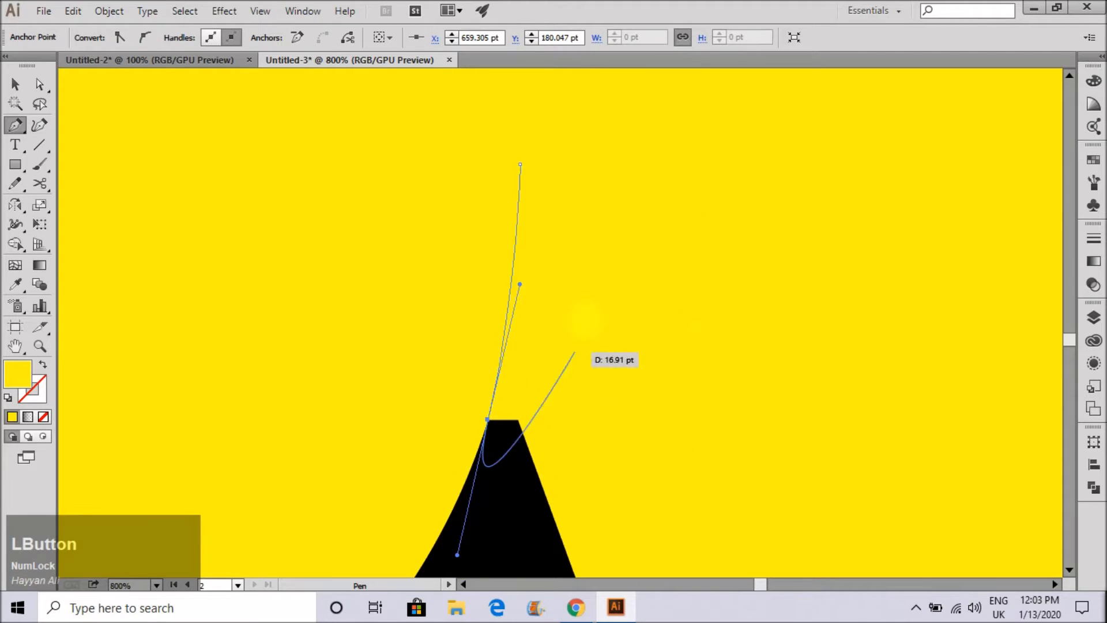
{"action": "left_click_drag", "start_coordinate": [523, 165], "coordinate": [469, 232]}
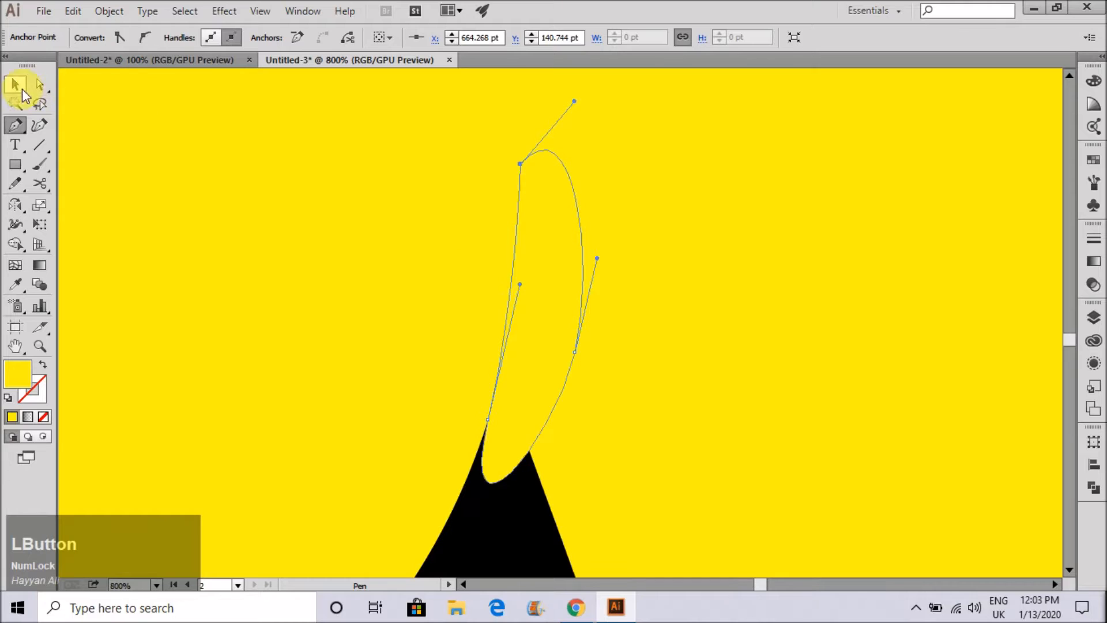
{"action": "left_click", "coordinate": [15, 85]}
- Fill the slim shape with the fading shadow gradient sampled from the right foot of the finished A
{"action": "scroll", "coordinate": [577, 242], "scroll_direction": "down", "scroll_amount": 5}
{"action": "scroll", "coordinate": [606, 237], "scroll_direction": "up", "scroll_amount": 4}
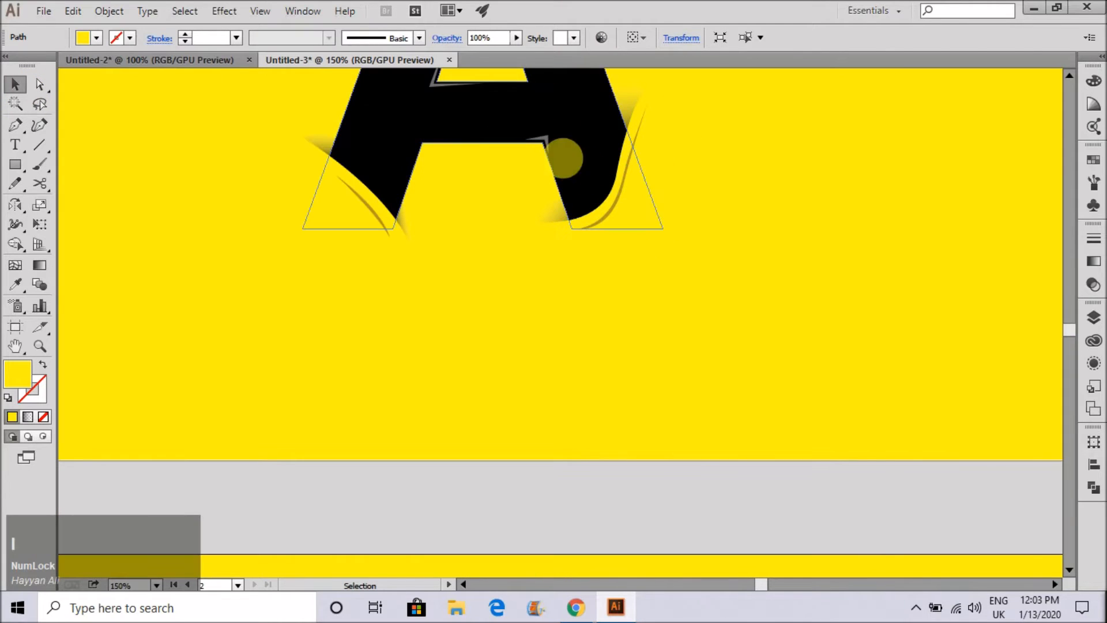
{"action": "key", "text": "i"}
{"action": "left_click", "coordinate": [560, 217]}
{"action": "scroll", "coordinate": [545, 231], "scroll_direction": "down", "scroll_amount": 3}
{"action": "scroll", "coordinate": [528, 418], "scroll_direction": "up", "scroll_amount": 8}
{"action": "key", "text": "v"}
{"action": "left_click", "coordinate": [537, 340]}
{"action": "left_click", "coordinate": [487, 191]}
{"action": "key", "text": "f"}
{"action": "left_click", "coordinate": [470, 193]}
{"action": "key", "text": "f"}
{"action": "key", "text": "f"}
{"action": "key", "text": "g"}
{"action": "left_click_drag", "start_coordinate": [434, 255], "coordinate": [465, 241]}
{"action": "key", "text": "ctrl+z"}
{"action": "key", "text": "v"}
{"action": "left_click", "coordinate": [551, 324]}
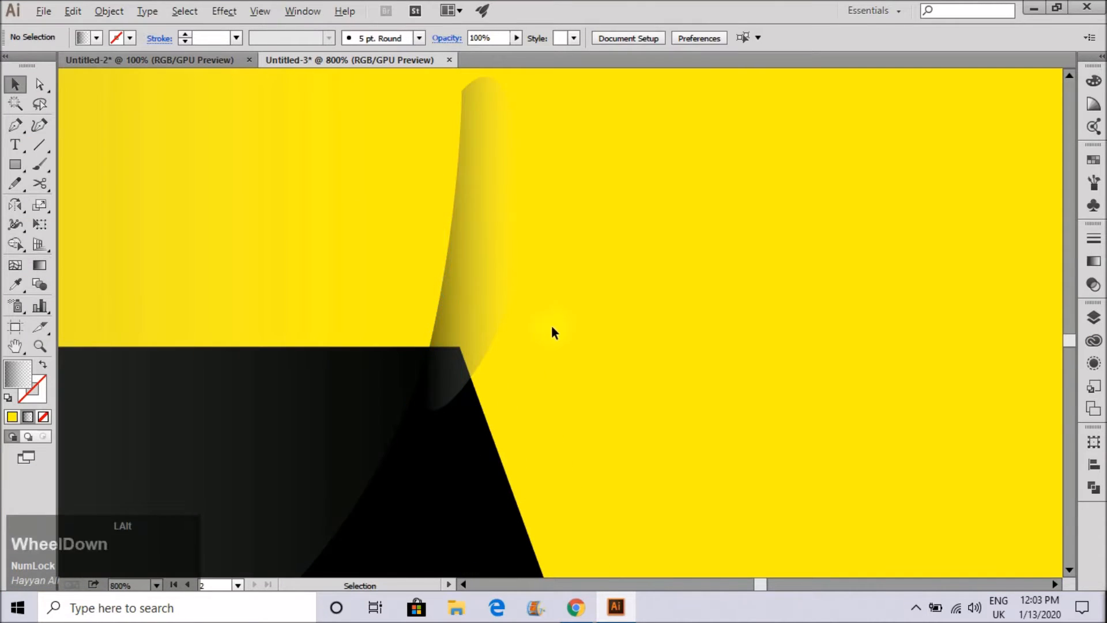
- Refill the large cut-out shape beside the A's tip with the background yellow
{"action": "scroll", "coordinate": [552, 324], "scroll_direction": "down", "scroll_amount": 3}
{"action": "left_click", "coordinate": [438, 274]}
{"action": "key", "text": "i"}
{"action": "left_click", "coordinate": [721, 254]}
{"action": "left_click", "coordinate": [15, 85]}
{"action": "left_click", "coordinate": [556, 264]}
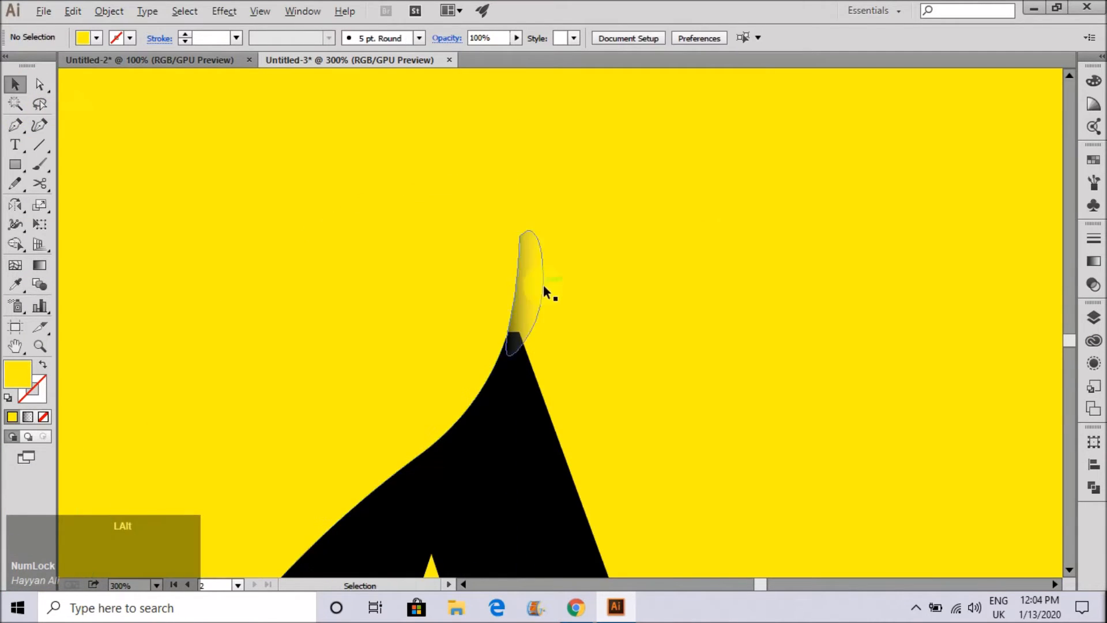
- Adjust the slim shape's gradient so it fades from dark at its curved left edge to transparent towards the right
{"action": "left_click", "coordinate": [538, 280]}
{"action": "scroll", "coordinate": [530, 287], "scroll_direction": "up", "scroll_amount": 5}
{"action": "key", "text": "g"}
{"action": "left_click_drag", "start_coordinate": [450, 386], "coordinate": [540, 364]}
{"action": "left_click_drag", "start_coordinate": [420, 288], "coordinate": [543, 312]}
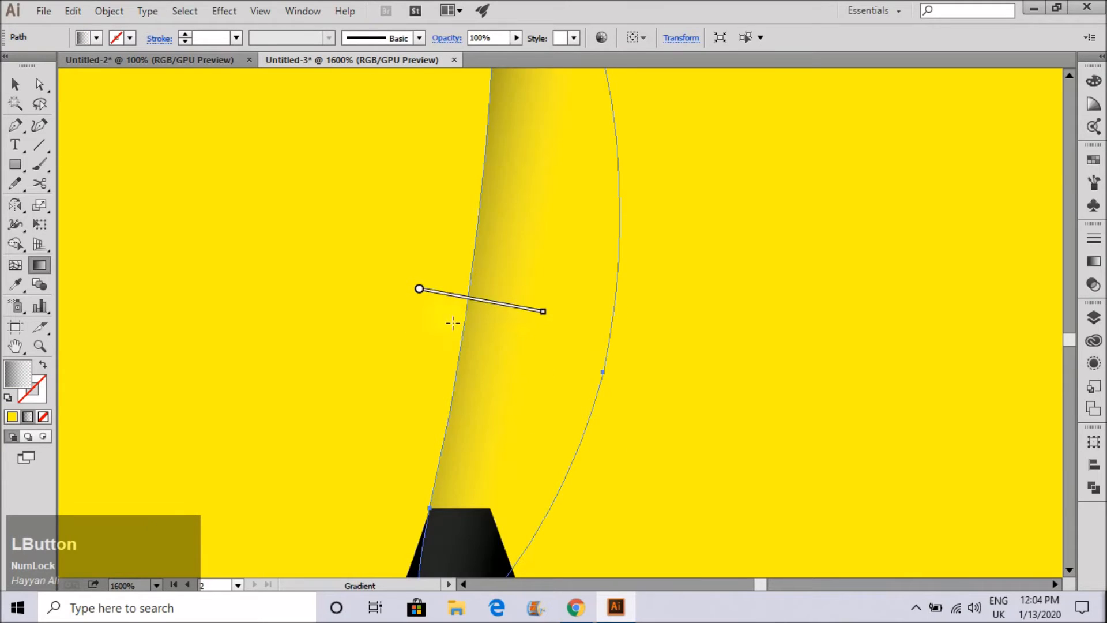
{"action": "left_click_drag", "start_coordinate": [453, 299], "coordinate": [526, 304]}
{"action": "left_click", "coordinate": [705, 298]}
- Reshape the slim shadow's rounded upper end into a sharp point at its top anchor
{"action": "scroll", "coordinate": [681, 303], "scroll_direction": "down", "scroll_amount": 3}
{"action": "scroll", "coordinate": [622, 202], "scroll_direction": "up", "scroll_amount": 2}
{"action": "left_click", "coordinate": [611, 199]}
{"action": "key", "text": "a"}
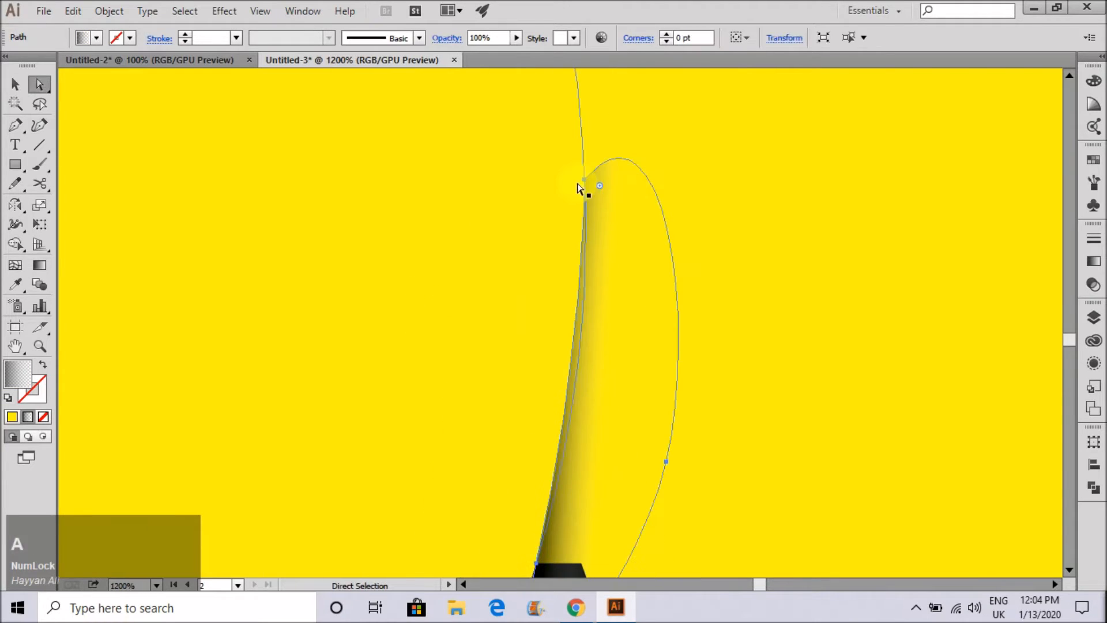
{"action": "left_click", "coordinate": [584, 179]}
{"action": "left_click", "coordinate": [698, 208]}
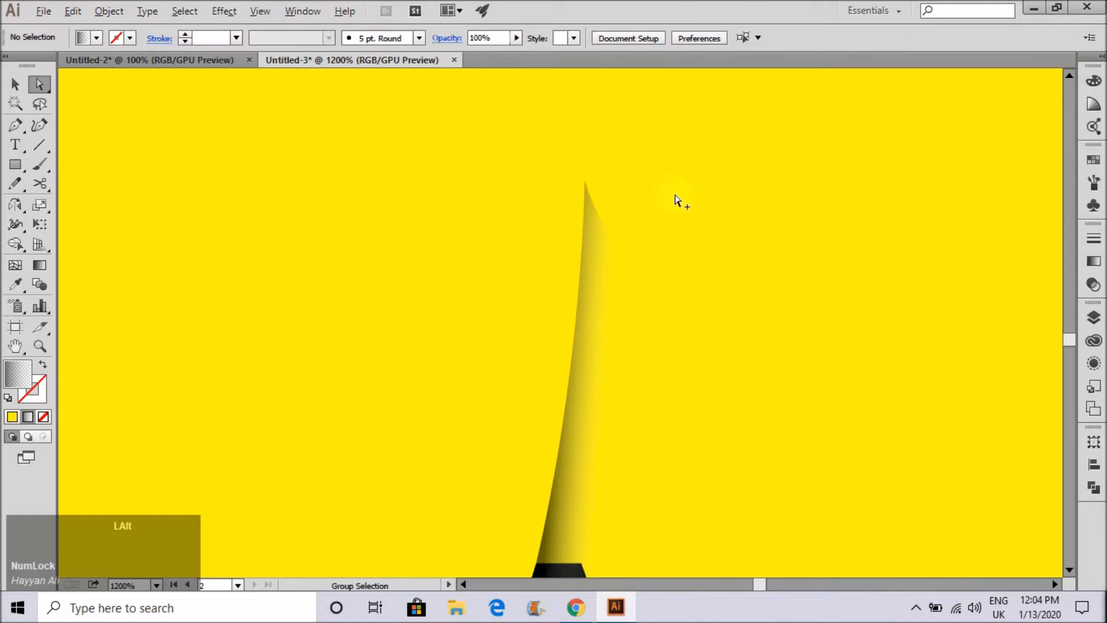
- Redraw the pointed shadow's gradient across its width so the dark part hugs the curved left edge more tightly
{"action": "left_click", "coordinate": [603, 260]}
{"action": "left_click", "coordinate": [566, 396]}
{"action": "key", "text": "f"}
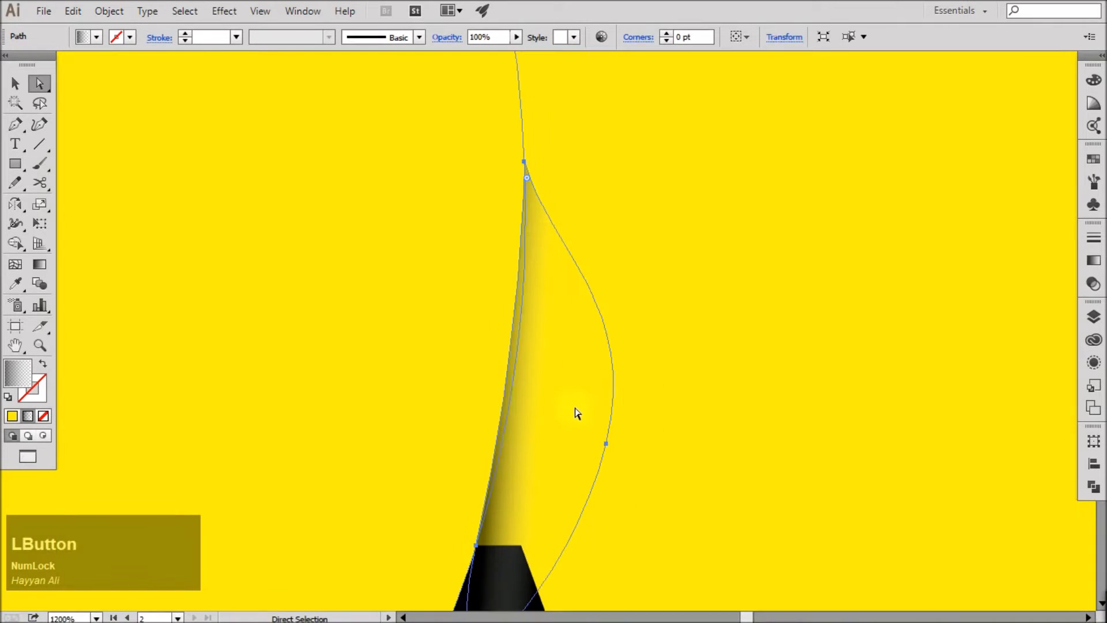
{"action": "key", "text": "g"}
{"action": "left_click_drag", "start_coordinate": [509, 399], "coordinate": [559, 371]}
{"action": "left_click_drag", "start_coordinate": [485, 357], "coordinate": [551, 357]}
{"action": "key", "text": "v"}
{"action": "left_click", "coordinate": [743, 243]}
{"action": "scroll", "coordinate": [710, 243], "scroll_direction": "down", "scroll_amount": 2}
- Arrange the tip shadow behind the black A and the yellow shoulder cut-out
{"action": "left_click", "coordinate": [636, 283]}
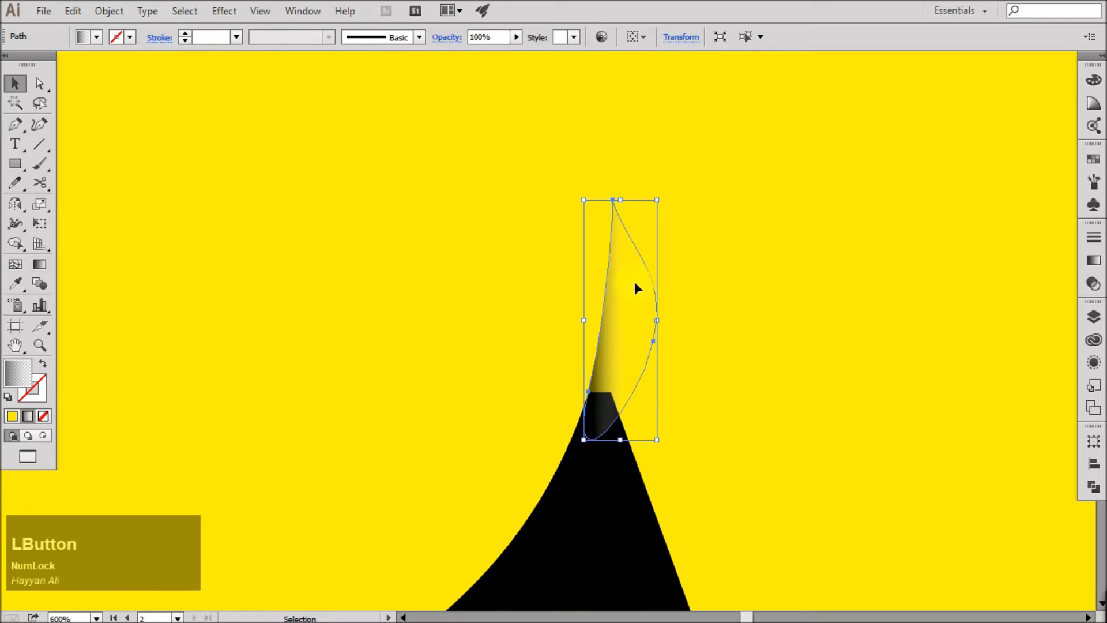
{"action": "left_click", "coordinate": [988, 297]}
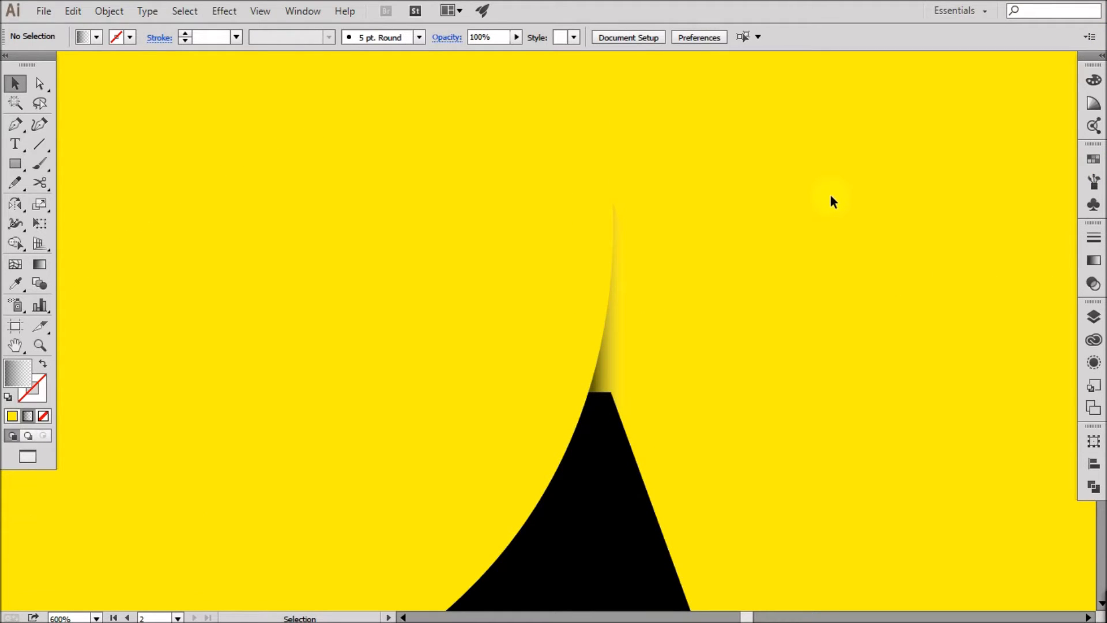
{"action": "scroll", "coordinate": [742, 202], "scroll_direction": "down", "scroll_amount": 2}
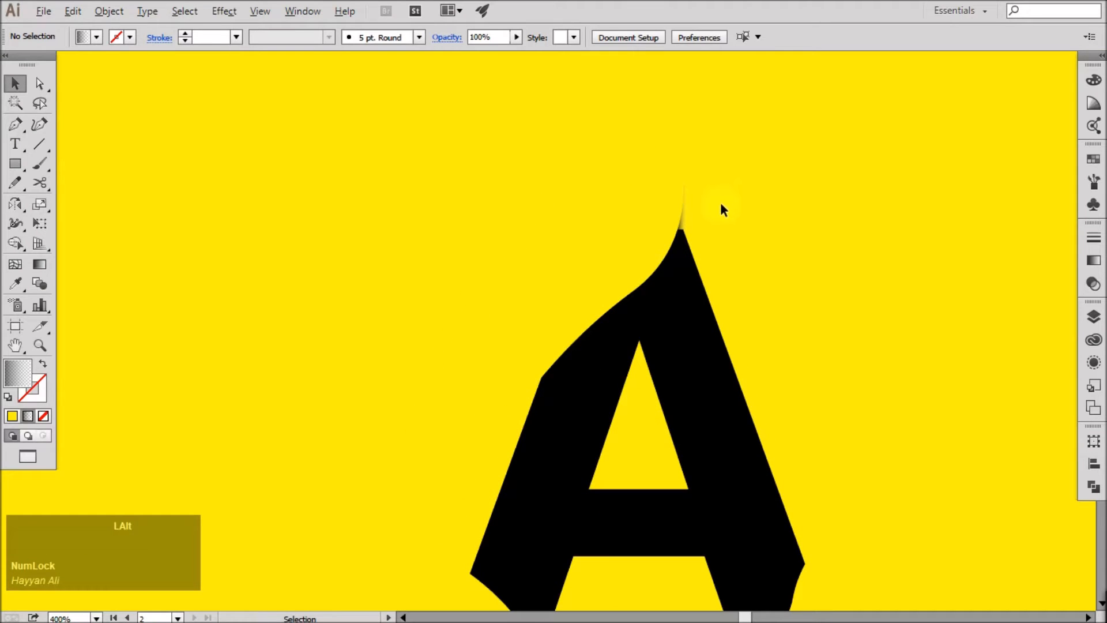
- Readjust the gradient of the shadow above the A's tip so it fades horizontally away from the curved edge
{"action": "scroll", "coordinate": [689, 220], "scroll_direction": "up", "scroll_amount": 3}
{"action": "left_click", "coordinate": [690, 218]}
{"action": "left_click_drag", "start_coordinate": [693, 199], "coordinate": [803, 201]}
{"action": "left_click", "coordinate": [923, 303]}
{"action": "scroll", "coordinate": [839, 327], "scroll_direction": "down", "scroll_amount": 2}
{"action": "scroll", "coordinate": [742, 290], "scroll_direction": "up", "scroll_amount": 4}
{"action": "left_click_drag", "start_coordinate": [743, 289], "coordinate": [733, 289]}
{"action": "left_click", "coordinate": [944, 394]}
{"action": "scroll", "coordinate": [736, 321], "scroll_direction": "down", "scroll_amount": 3}
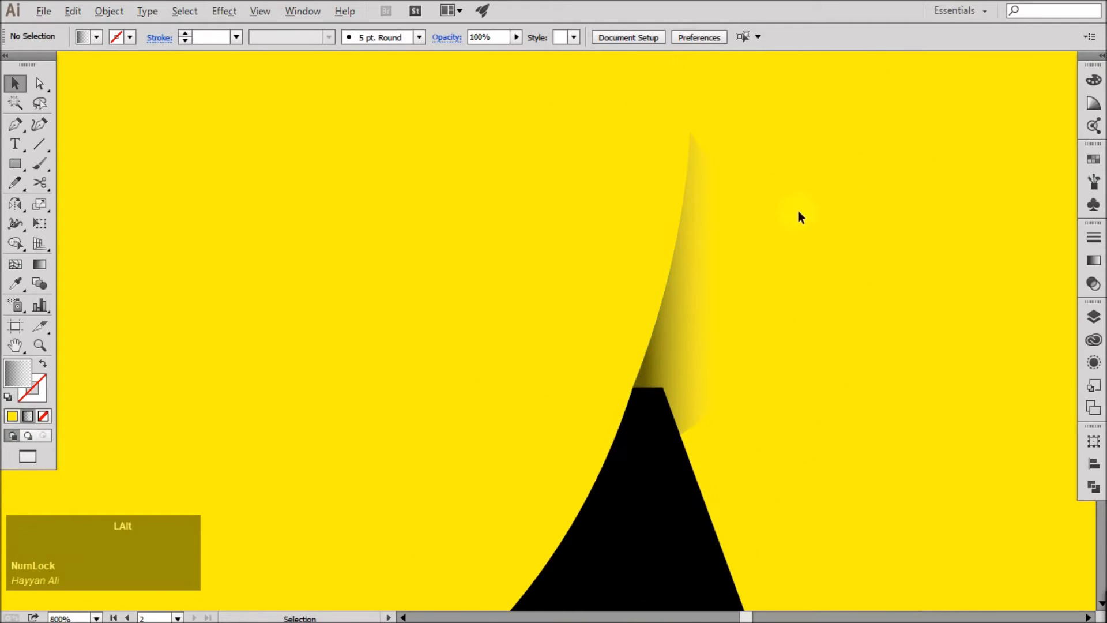
- Reshape the tip shadow by bulging its outer side away from the curve so no hard edge cuts the fade
{"action": "left_click", "coordinate": [714, 425]}
{"action": "key", "text": "a"}
{"action": "left_click", "coordinate": [784, 319]}
{"action": "left_click", "coordinate": [803, 308]}
{"action": "left_click_drag", "start_coordinate": [720, 328], "coordinate": [726, 312]}
{"action": "key", "text": "ctrl+z"}
{"action": "key", "text": "ctrl+z"}
{"action": "key", "text": "ctrl+z"}
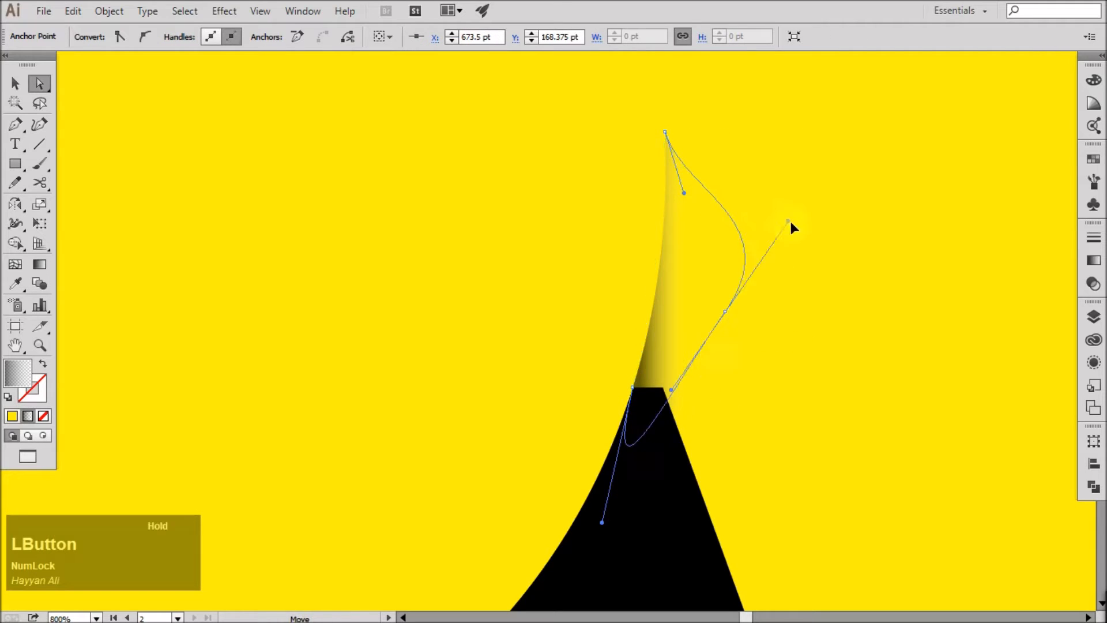
{"action": "left_click_drag", "start_coordinate": [748, 217], "coordinate": [796, 222]}
{"action": "key", "text": "v"}
{"action": "left_click", "coordinate": [799, 300]}
{"action": "scroll", "coordinate": [763, 95], "scroll_direction": "down", "scroll_amount": 3}
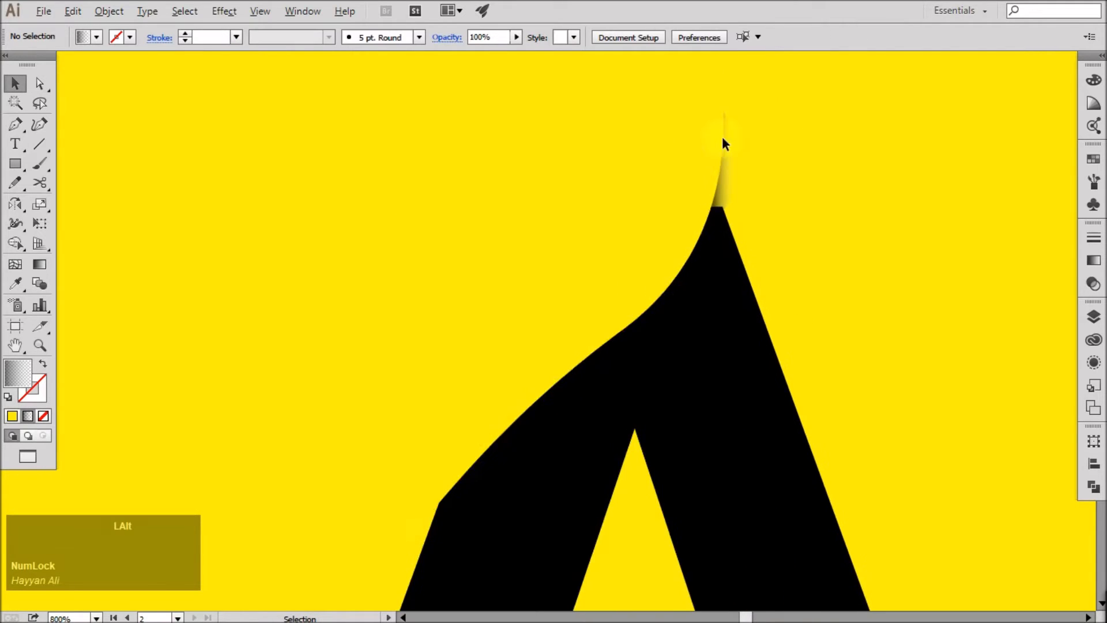
- Draw a closed rounded shadow shape from the A's left shoulder corner, following the yellow cut-out's lower curve and overlapping the leg
{"action": "scroll", "coordinate": [762, 109], "scroll_direction": "down", "scroll_amount": 2}
{"action": "scroll", "coordinate": [500, 372], "scroll_direction": "up", "scroll_amount": 2}
{"action": "key", "text": "p"}
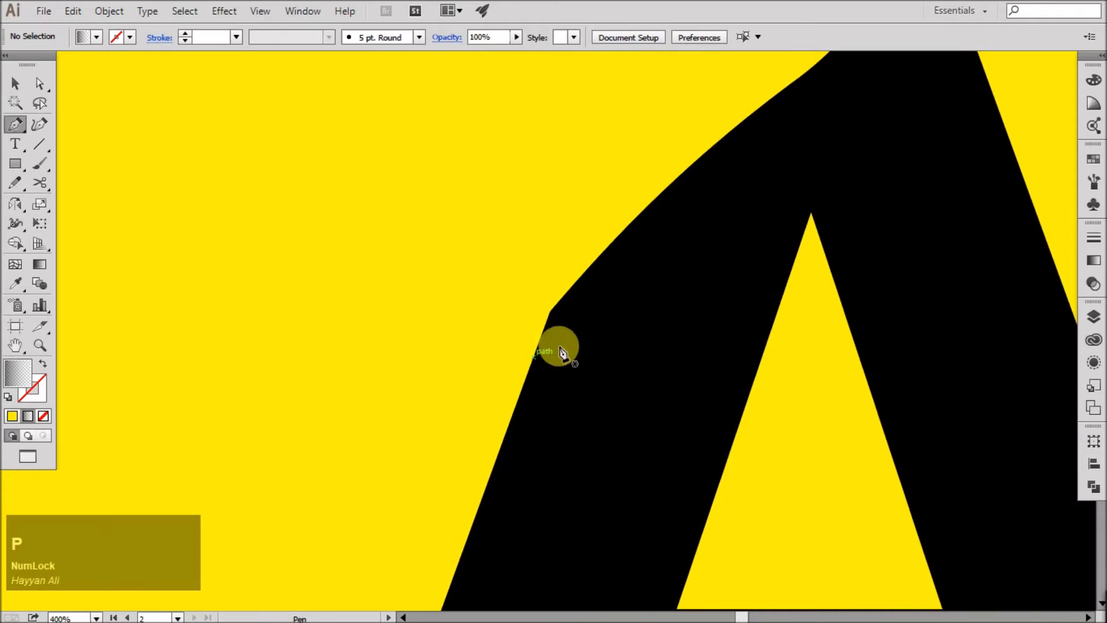
{"action": "left_click", "coordinate": [547, 316]}
{"action": "left_click_drag", "start_coordinate": [462, 393], "coordinate": [419, 425]}
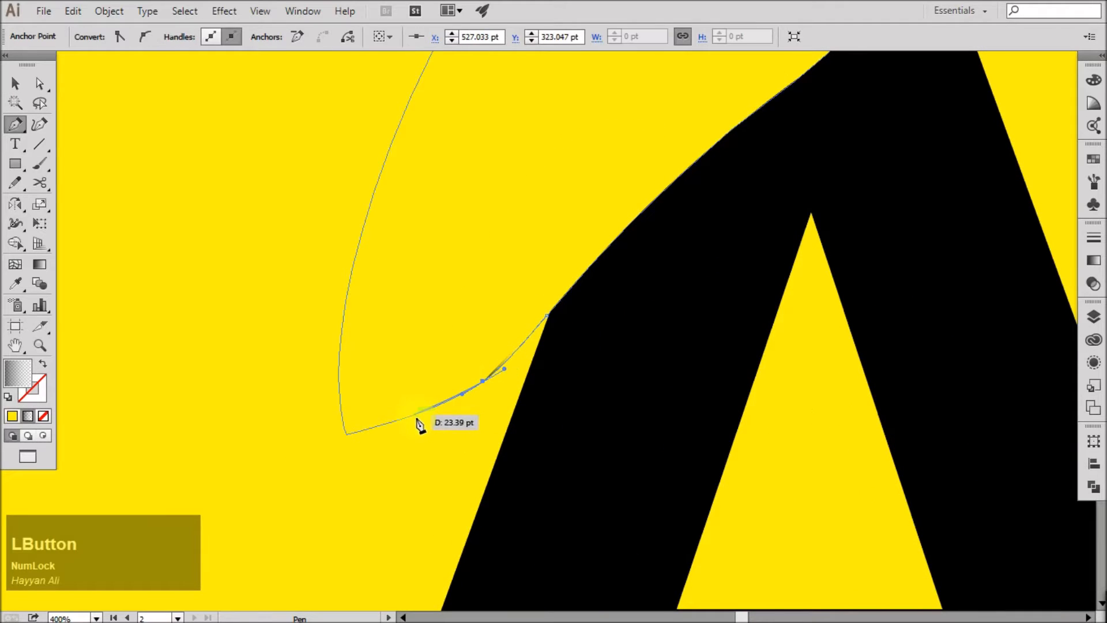
{"action": "left_click_drag", "start_coordinate": [517, 487], "coordinate": [576, 423]}
{"action": "left_click_drag", "start_coordinate": [582, 326], "coordinate": [521, 393]}
{"action": "left_click", "coordinate": [548, 316]}
{"action": "key", "text": "v"}
{"action": "key", "text": "ctrl+z"}
{"action": "left_click", "coordinate": [524, 406]}
- Fade the shoulder shadow from dark along the cut-out's curve to transparent below, and send it behind the black A
{"action": "key", "text": "g"}
{"action": "left_click_drag", "start_coordinate": [496, 348], "coordinate": [499, 392]}
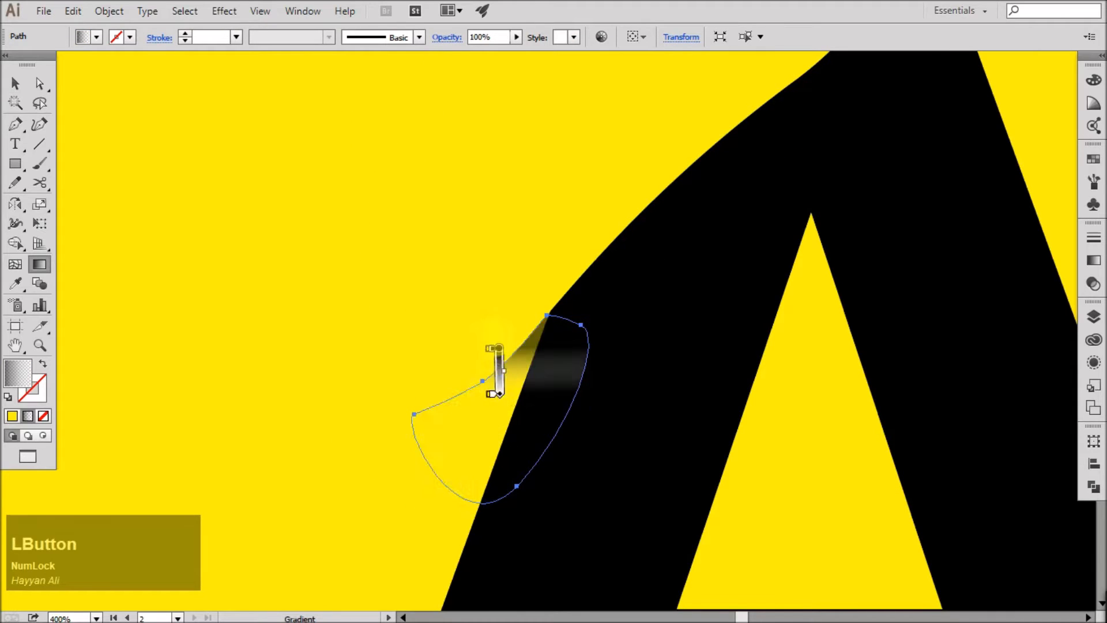
{"action": "left_click_drag", "start_coordinate": [464, 335], "coordinate": [523, 422]}
{"action": "mouse_move", "coordinate": [498, 336]}
{"action": "left_mouse_down"}
{"action": "mouse_move", "coordinate": [524, 392]}
{"action": "mouse_move", "coordinate": [535, 381]}
{"action": "left_mouse_up"}
{"action": "left_click_drag", "start_coordinate": [510, 329], "coordinate": [557, 412]}
{"action": "left_click_drag", "start_coordinate": [517, 329], "coordinate": [527, 407]}
{"action": "key", "text": "ctrl+bracketleft"}
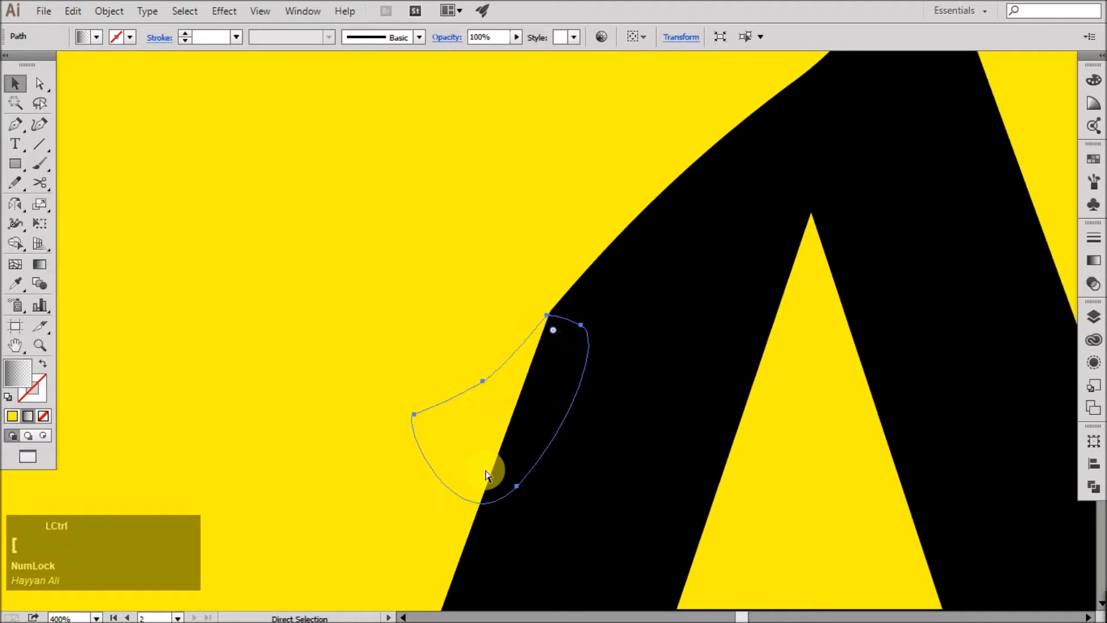
{"action": "left_click", "coordinate": [305, 523]}
- Nudge the shoulder shadow up so its pointed end meets the corner between the A and the cut-out
{"action": "scroll", "coordinate": [551, 309], "scroll_direction": "up", "scroll_amount": 8}
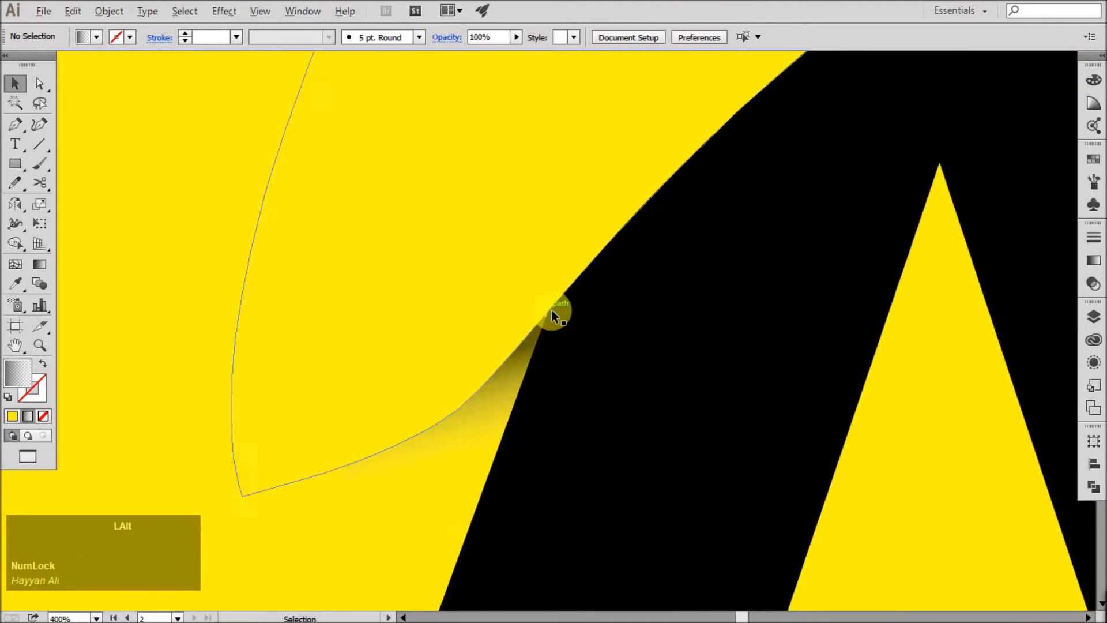
{"action": "left_click_drag", "start_coordinate": [537, 298], "coordinate": [574, 255]}
{"action": "scroll", "coordinate": [573, 254], "scroll_direction": "down", "scroll_amount": 8}
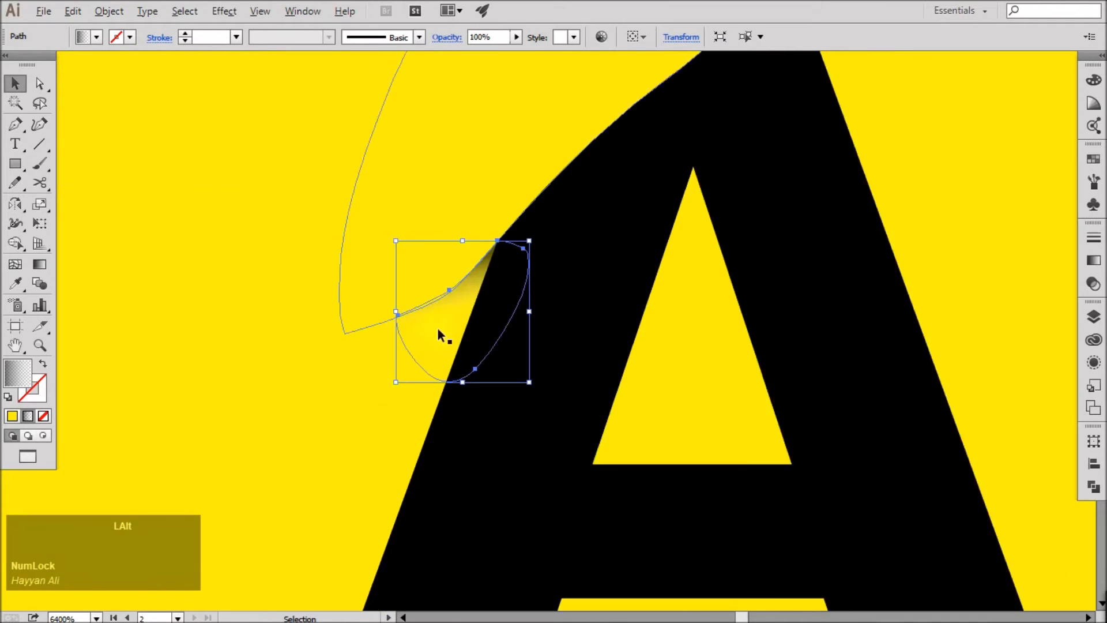
{"action": "left_click", "coordinate": [406, 442]}
- Draw a slim closed shadow shape below the A's left foot, starting at the foot's corners and extending past the cut-out's curve
{"action": "scroll", "coordinate": [407, 444], "scroll_direction": "down", "scroll_amount": 2}
{"action": "scroll", "coordinate": [448, 538], "scroll_direction": "up", "scroll_amount": 4}
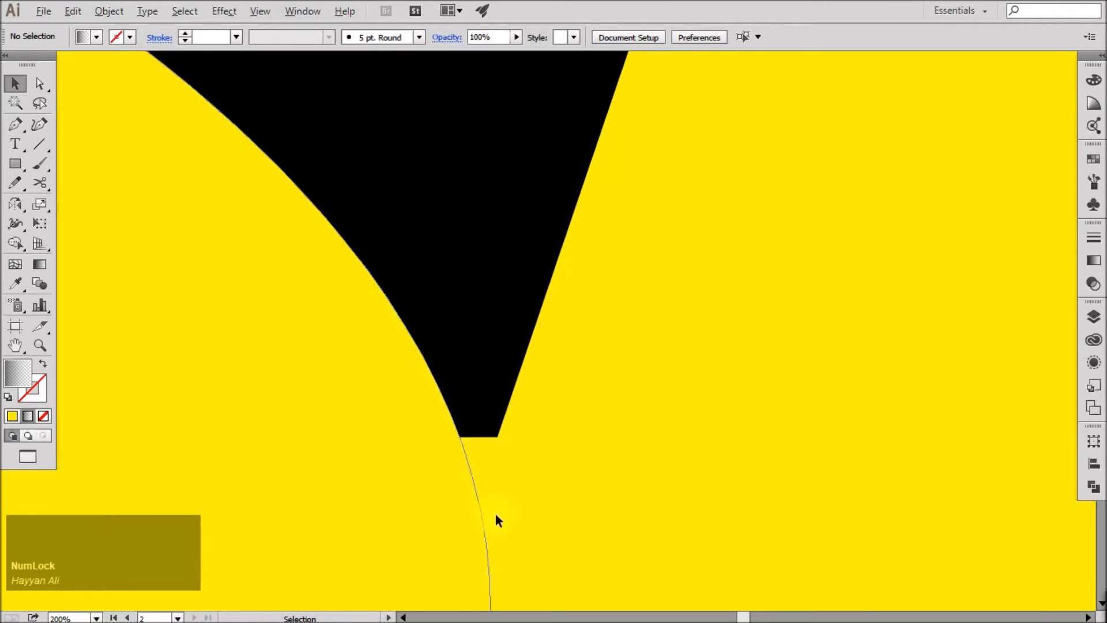
{"action": "left_click", "coordinate": [461, 437]}
{"action": "left_click", "coordinate": [442, 545]}
{"action": "scroll", "coordinate": [442, 403], "scroll_direction": "down", "scroll_amount": 3}
{"action": "left_click", "coordinate": [450, 525]}
{"action": "left_click_drag", "start_coordinate": [433, 346], "coordinate": [435, 352]}
{"action": "scroll", "coordinate": [436, 458], "scroll_direction": "up", "scroll_amount": 3}
{"action": "key", "text": "v"}
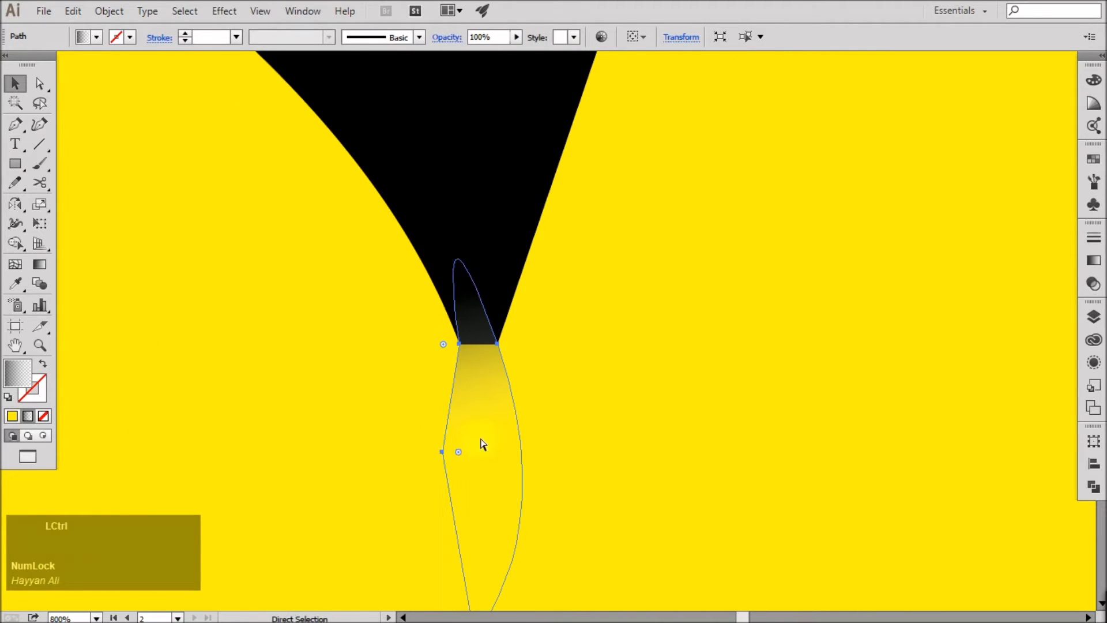
- Arrange the left foot shadow behind the A and the cut-out, and run its gradient across its width
{"action": "key", "text": "ctrl+["}
{"action": "key", "text": "ctrl+]"}
{"action": "left_click_drag", "start_coordinate": [428, 448], "coordinate": [506, 448]}
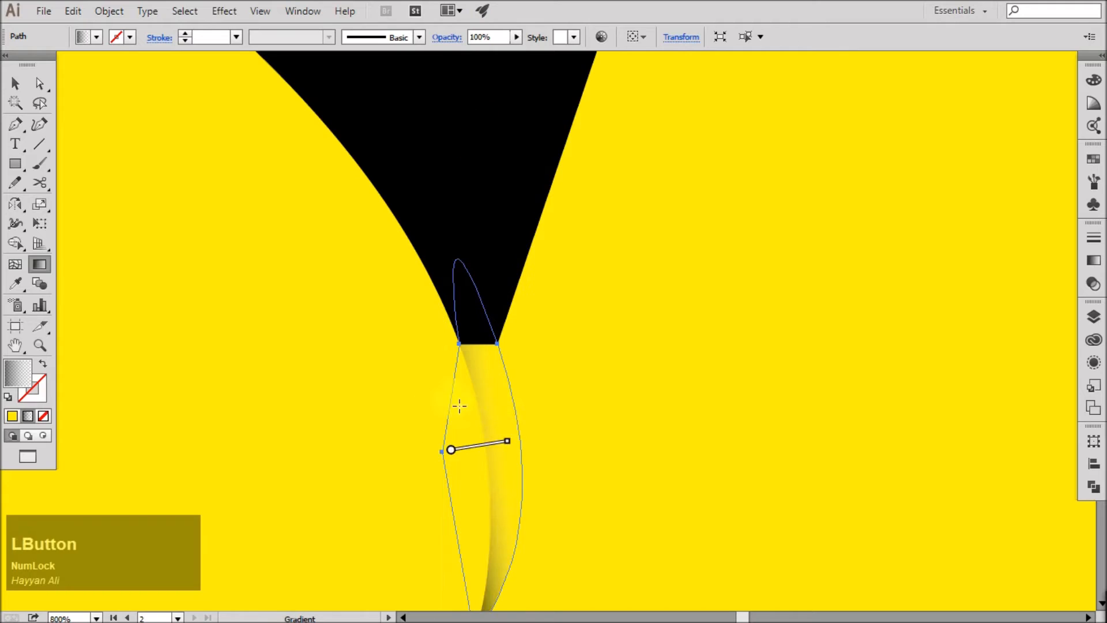
{"action": "left_click", "coordinate": [624, 402]}
{"action": "scroll", "coordinate": [624, 403], "scroll_direction": "down", "scroll_amount": 3}
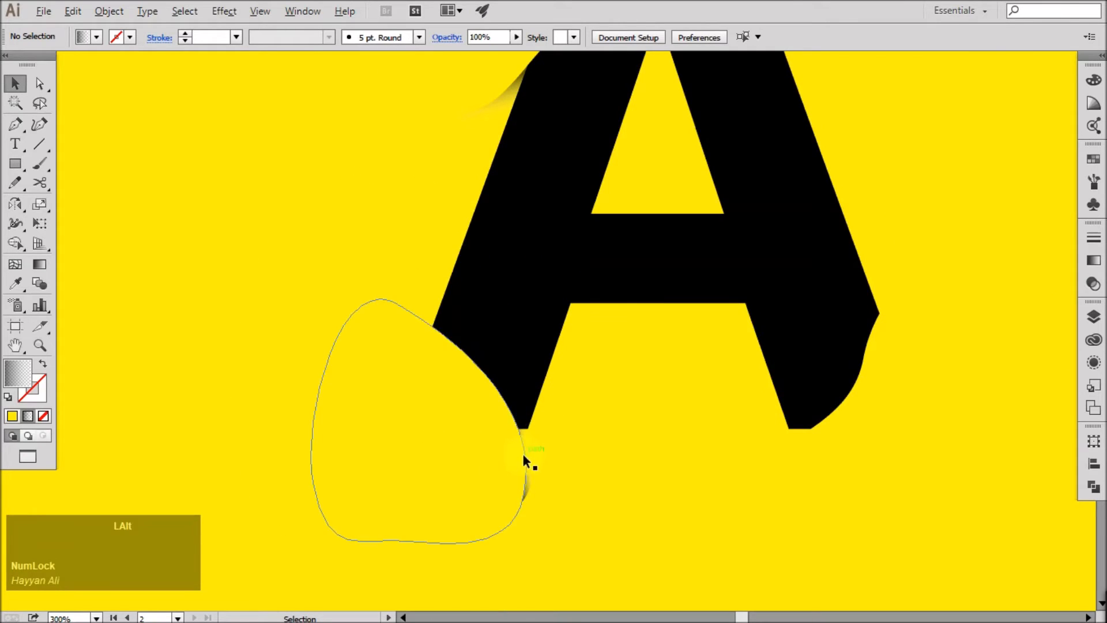
- Redraw the left foot shadow's gradient so the dark part hugs the cut-out's curved edge
{"action": "scroll", "coordinate": [523, 453], "scroll_direction": "up", "scroll_amount": 5}
{"action": "left_click", "coordinate": [444, 465]}
{"action": "key", "text": "g"}
{"action": "left_click_drag", "start_coordinate": [495, 400], "coordinate": [497, 400]}
{"action": "key", "text": "v"}
{"action": "left_click", "coordinate": [566, 376]}
{"action": "scroll", "coordinate": [552, 369], "scroll_direction": "down", "scroll_amount": 6}
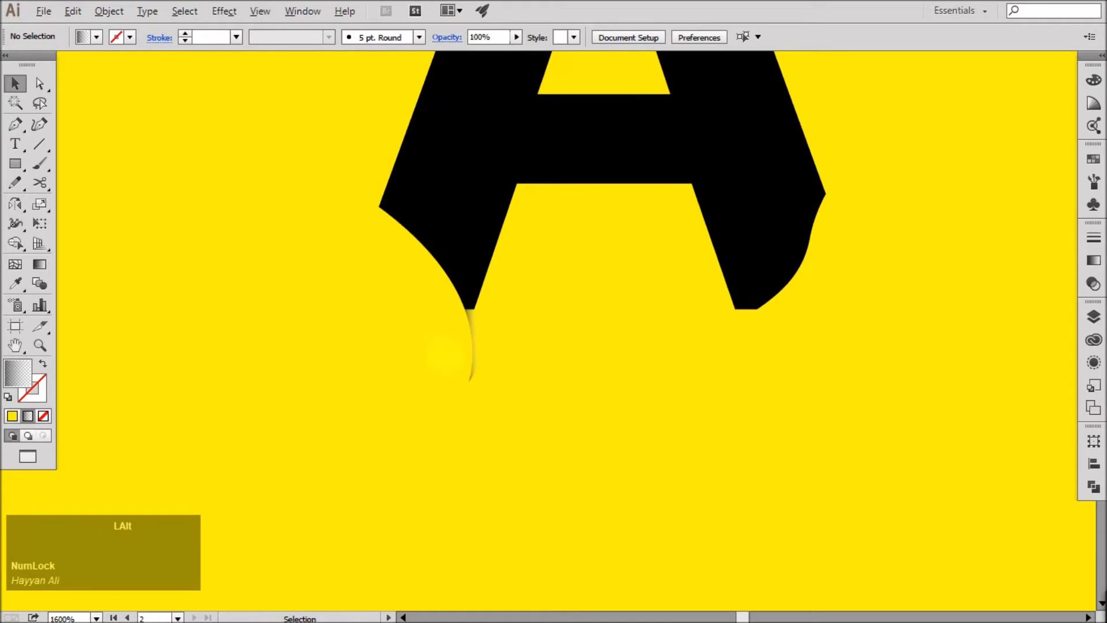
- Draw a small closed shadow shape at the left leg's outer corner, following the top of the lower cut-out and overlapping the leg
{"action": "scroll", "coordinate": [337, 176], "scroll_direction": "up", "scroll_amount": 1}
{"action": "scroll", "coordinate": [376, 239], "scroll_direction": "up", "scroll_amount": 3}
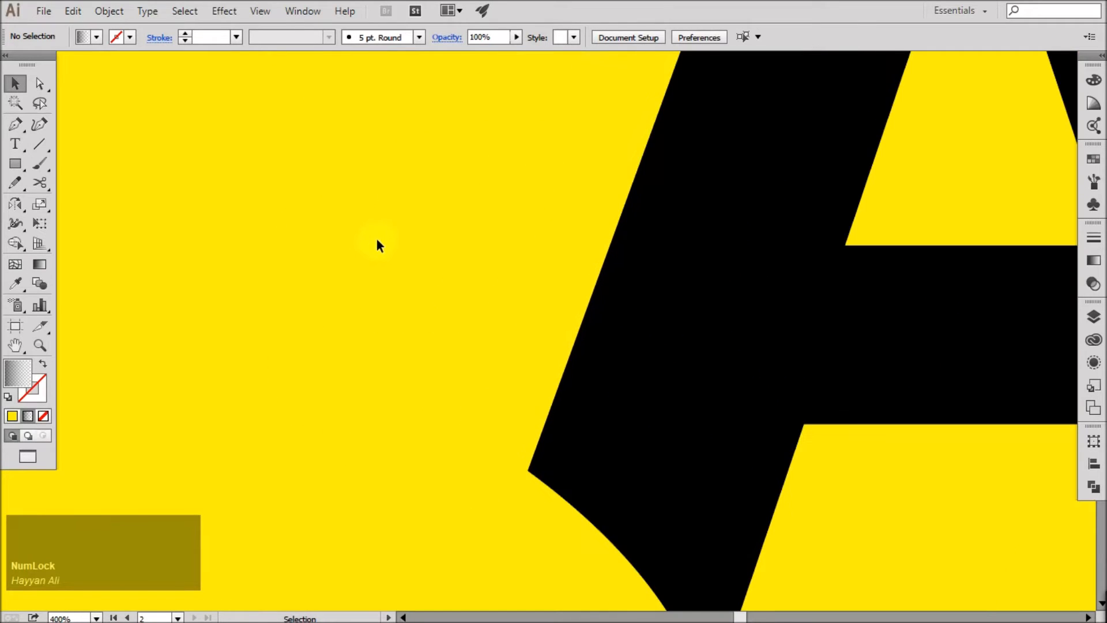
{"action": "key", "text": "f"}
{"action": "key", "text": "f"}
{"action": "scroll", "coordinate": [412, 283], "scroll_direction": "down", "scroll_amount": 1}
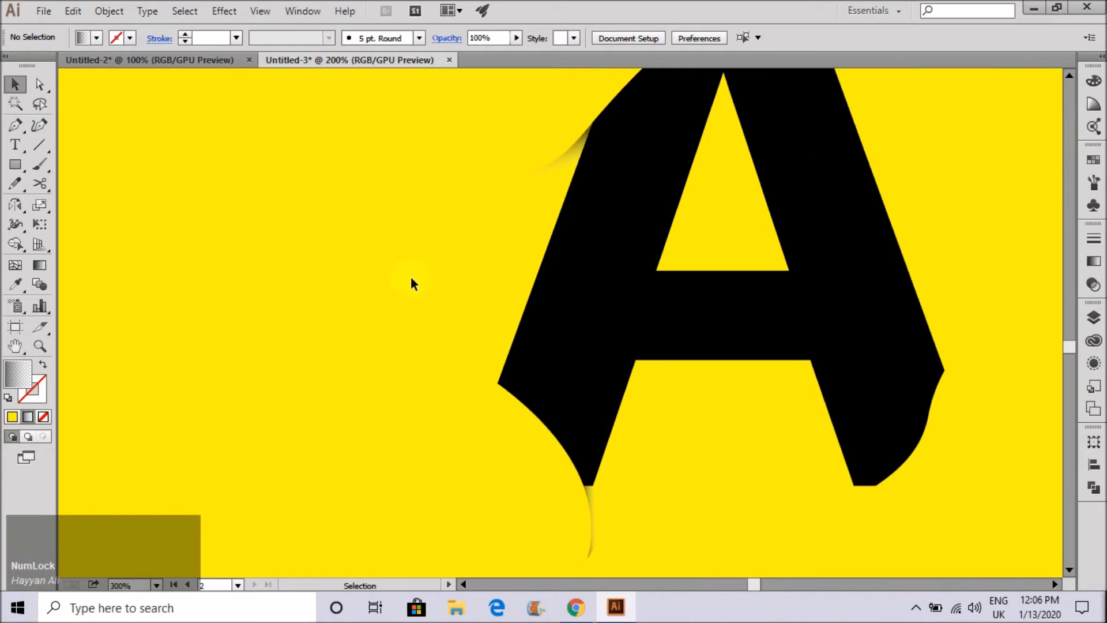
{"action": "scroll", "coordinate": [453, 319], "scroll_direction": "up", "scroll_amount": 2}
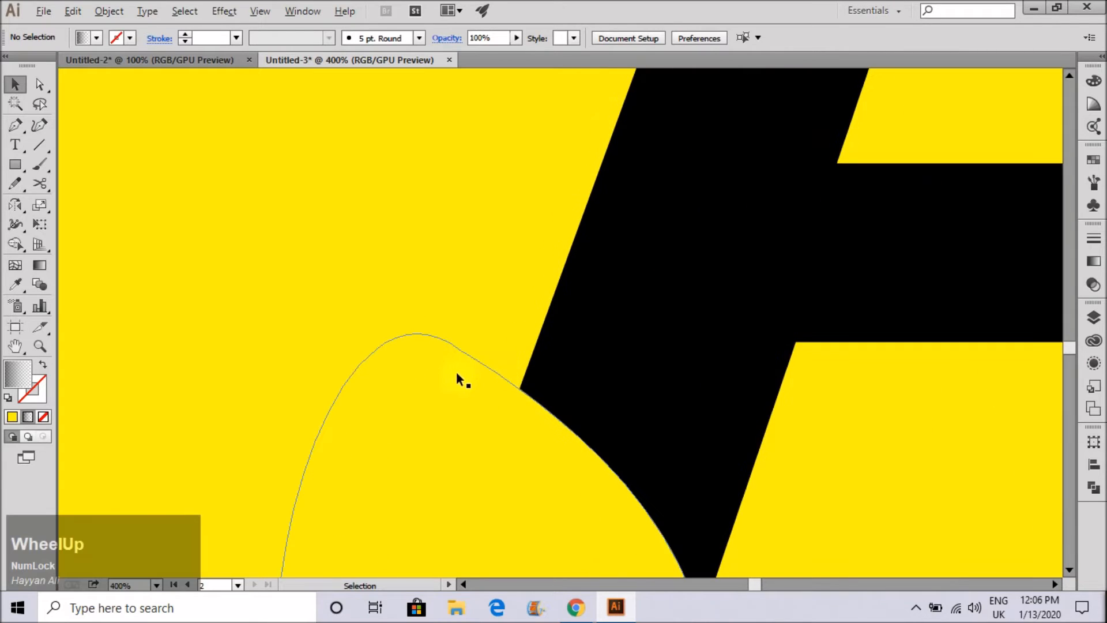
{"action": "left_click", "coordinate": [520, 388]}
{"action": "left_click_drag", "start_coordinate": [430, 337], "coordinate": [410, 330]}
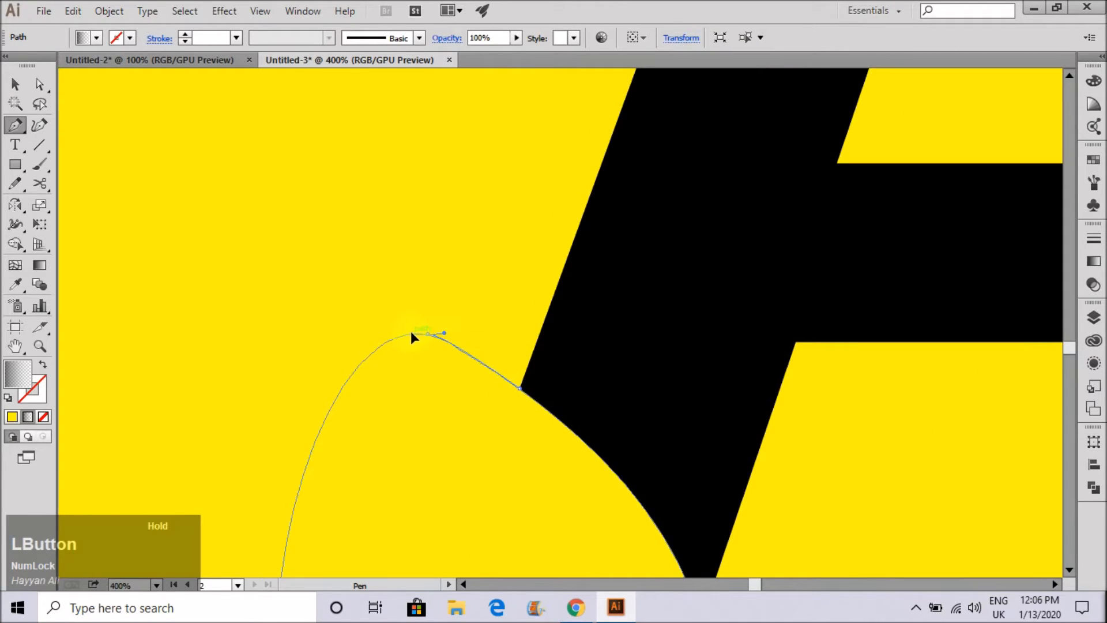
{"action": "left_click_drag", "start_coordinate": [555, 328], "coordinate": [627, 361]}
{"action": "left_click", "coordinate": [537, 392]}
{"action": "left_click", "coordinate": [520, 389]}
- Fade the outer corner shadow from dark at the cut-out's edge to transparent above, and arrange it behind the A
{"action": "key", "text": "g"}
{"action": "mouse_move", "coordinate": [491, 369]}
{"action": "left_mouse_down"}
{"action": "mouse_move", "coordinate": [515, 330]}
{"action": "mouse_move", "coordinate": [483, 376]}
{"action": "left_mouse_up"}
{"action": "left_click_drag", "start_coordinate": [514, 343], "coordinate": [507, 353]}
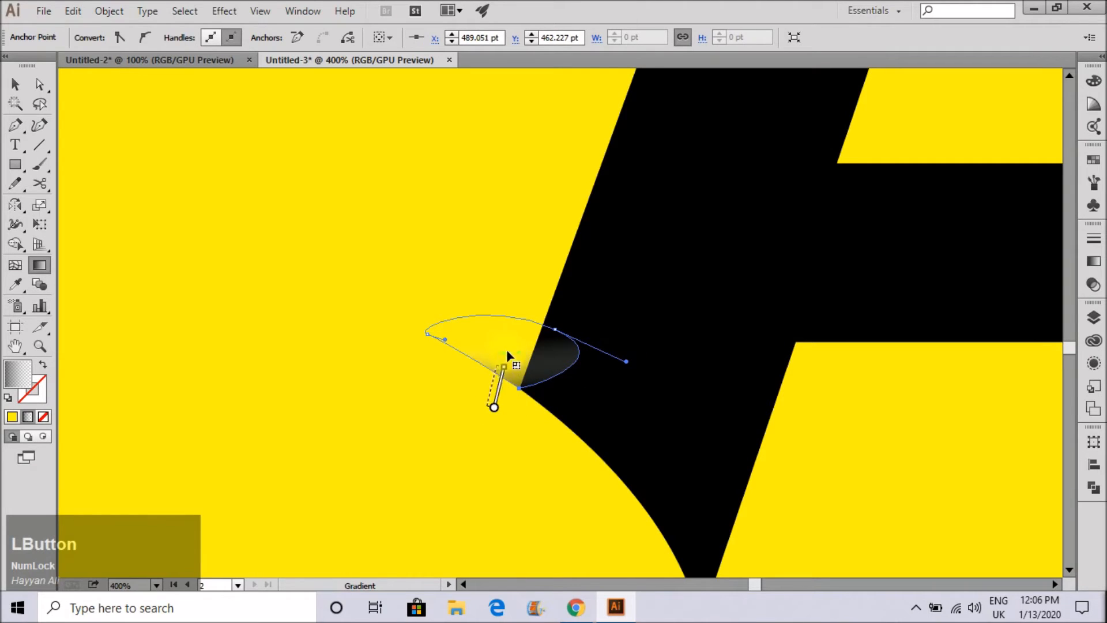
{"action": "left_click_drag", "start_coordinate": [496, 411], "coordinate": [508, 323]}
{"action": "key", "text": "v"}
{"action": "left_click", "coordinate": [492, 332]}
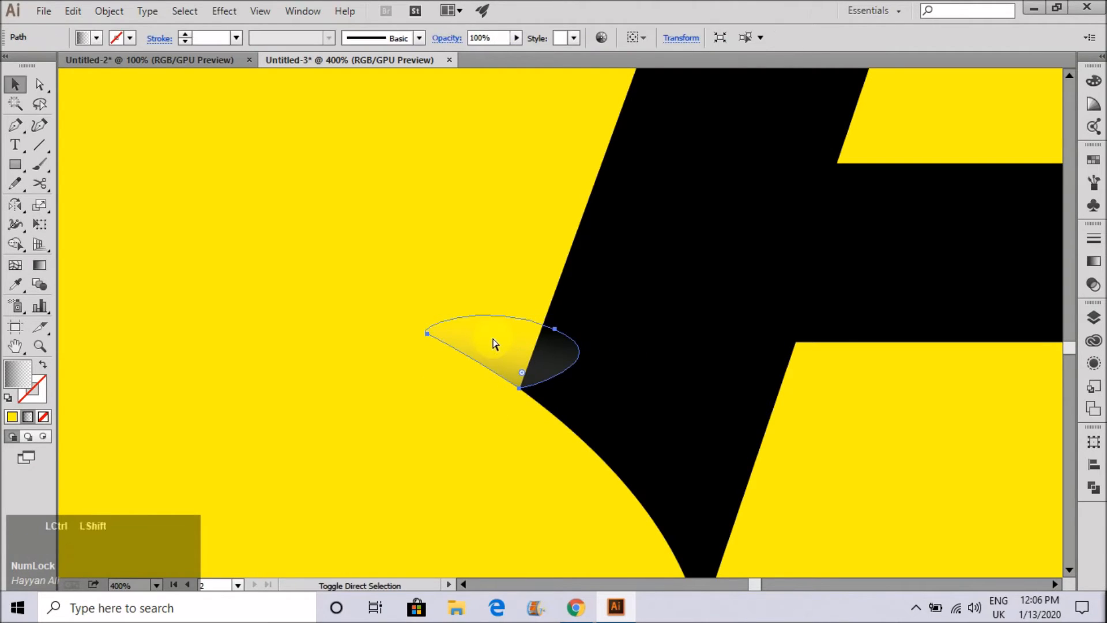
{"action": "key", "text": "ctrl+shift+a"}
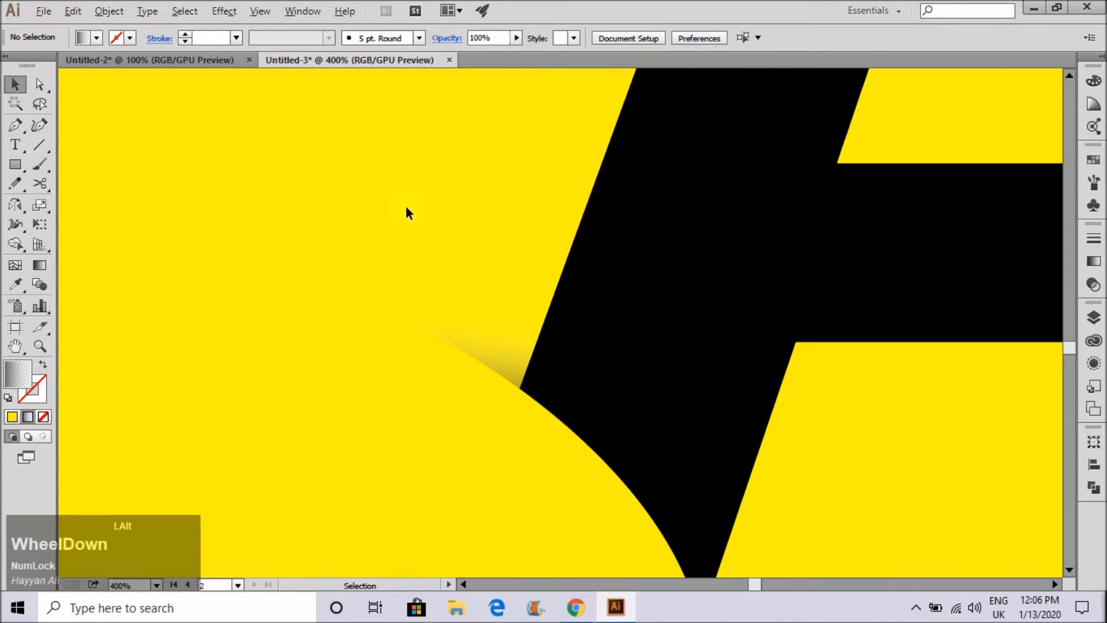
- Draw a pointed closed shadow shape below the A's right foot, running down along the cut-out's edge and back to the foot
{"action": "scroll", "coordinate": [406, 205], "scroll_direction": "down", "scroll_amount": 3, "text": "alt"}
{"action": "scroll", "coordinate": [651, 374], "scroll_direction": "up", "scroll_amount": 4, "text": "alt"}
{"action": "key", "text": "p"}
{"action": "left_click", "coordinate": [649, 400]}
{"action": "left_click_drag", "start_coordinate": [542, 488], "coordinate": [563, 456]}
{"action": "left_click_drag", "start_coordinate": [649, 399], "coordinate": [649, 376]}
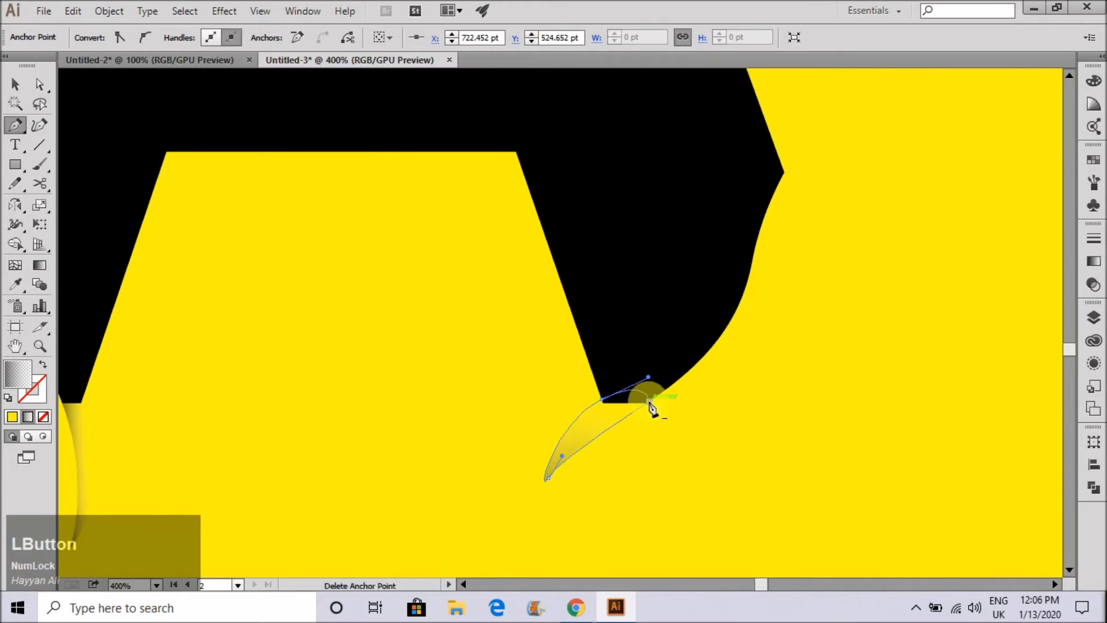
- Fade the right foot shadow away from the cut-out's edge and arrange it behind the black A
{"action": "key", "text": "g"}
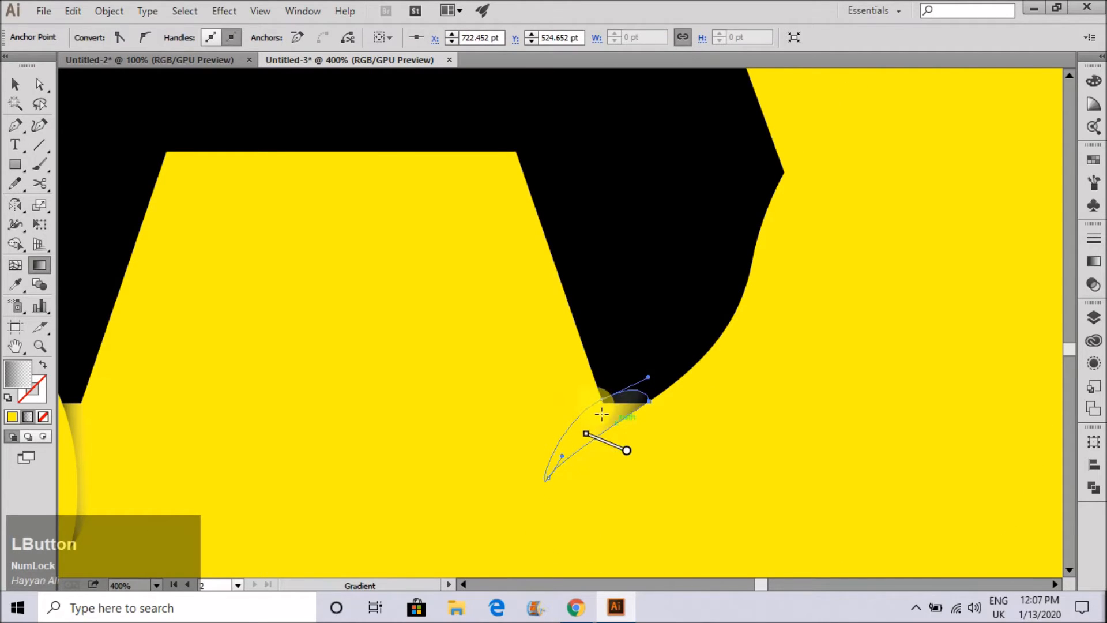
{"action": "key", "text": "v"}
{"action": "left_click", "coordinate": [586, 448]}
{"action": "left_click", "coordinate": [600, 422]}
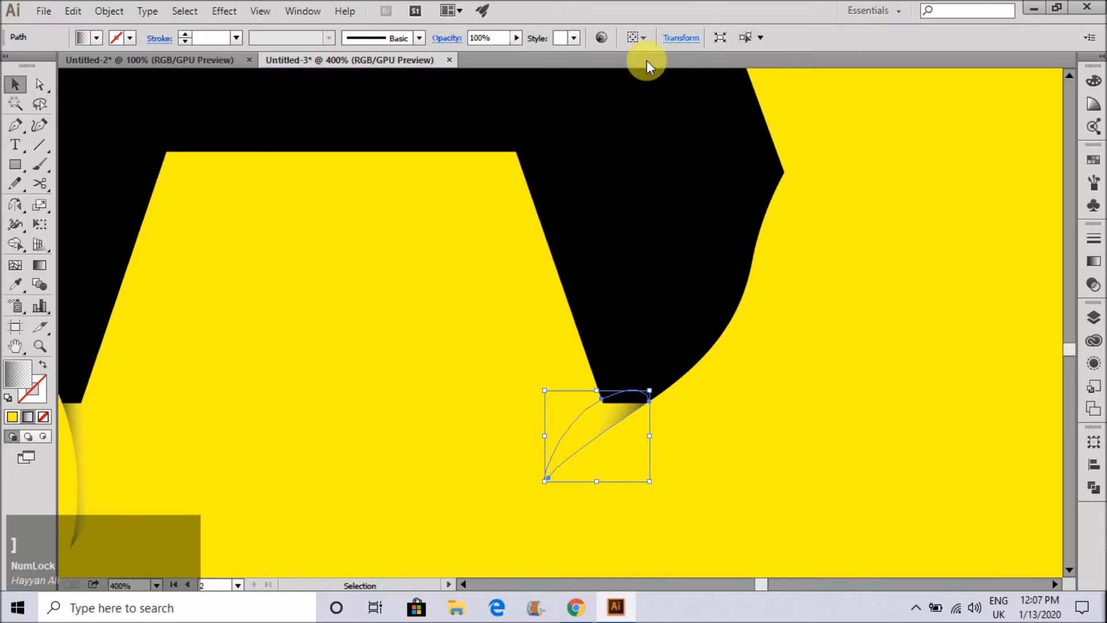
{"action": "left_click", "coordinate": [496, 307]}
{"action": "scroll", "coordinate": [502, 323], "scroll_direction": "down", "scroll_amount": 3}
{"action": "scroll", "coordinate": [622, 443], "scroll_direction": "down", "scroll_amount": 1}
- Draw a closed leaf-shaped shadow at the right leg's outer corner, following the cut-out's upper curve and overlapping the leg
{"action": "scroll", "coordinate": [612, 279], "scroll_direction": "up", "scroll_amount": 2}
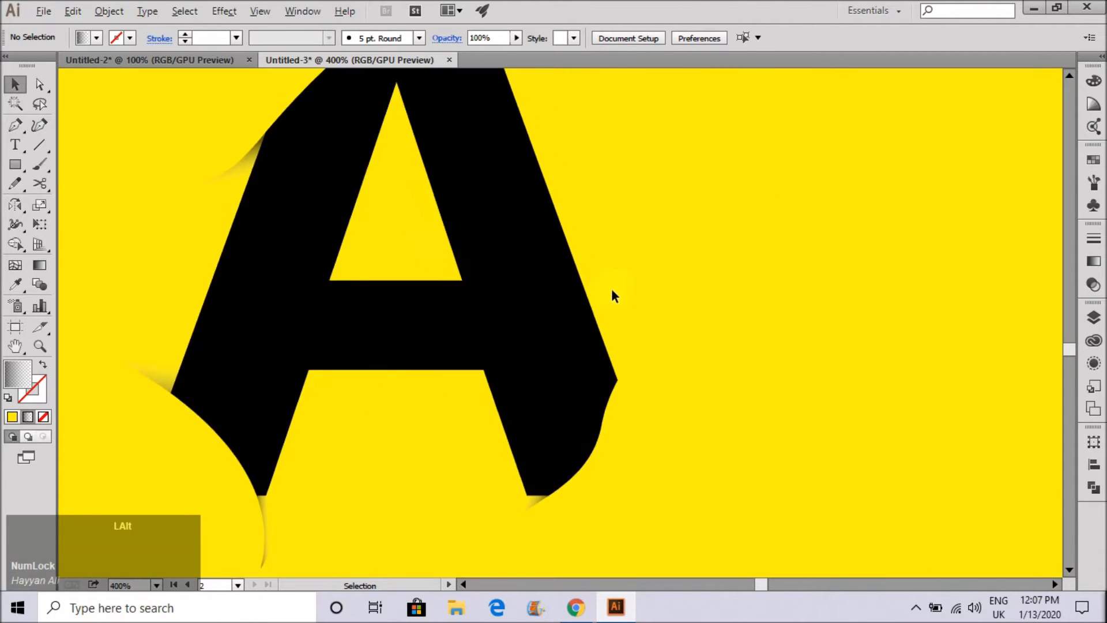
{"action": "scroll", "coordinate": [613, 323], "scroll_direction": "up", "scroll_amount": 2}
{"action": "key", "text": "p"}
{"action": "left_click_drag", "start_coordinate": [621, 416], "coordinate": [746, 280]}
{"action": "left_click_drag", "start_coordinate": [589, 358], "coordinate": [562, 418]}
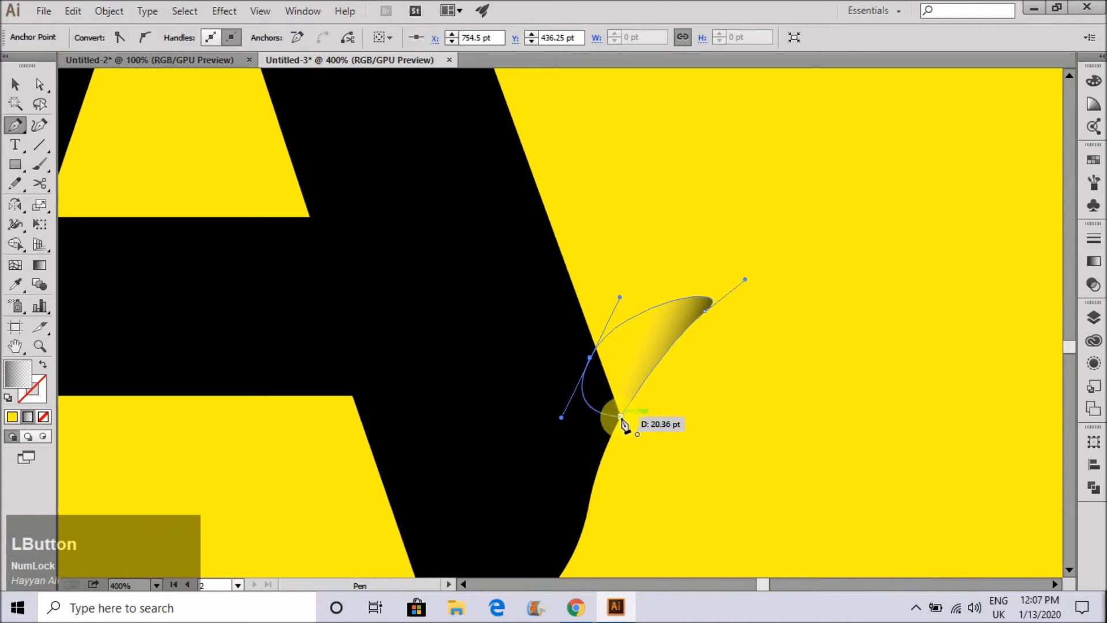
- Fade the right corner shadow from dark at the corner to transparent above, and arrange it behind the A and the cut-out
{"action": "key", "text": "g"}
{"action": "left_click_drag", "start_coordinate": [648, 398], "coordinate": [648, 327]}
{"action": "left_click_drag", "start_coordinate": [652, 428], "coordinate": [641, 331]}
{"action": "key", "text": "v"}
{"action": "left_click", "coordinate": [665, 353]}
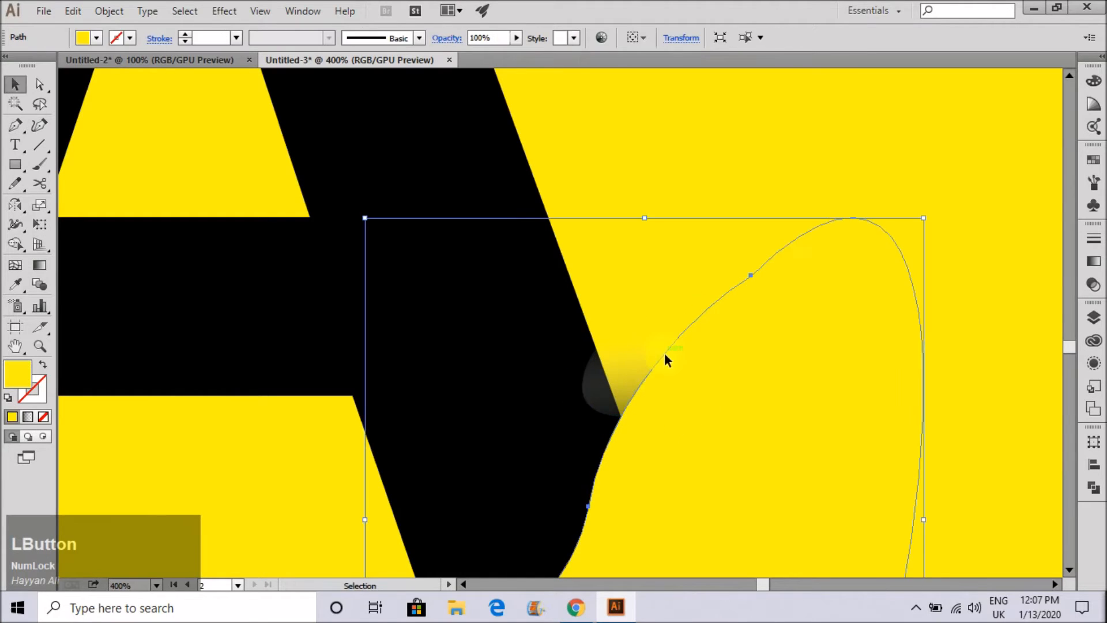
{"action": "left_click", "coordinate": [659, 355]}
{"action": "key", "text": "f"}
{"action": "key", "text": "f"}
{"action": "key", "text": "f"}
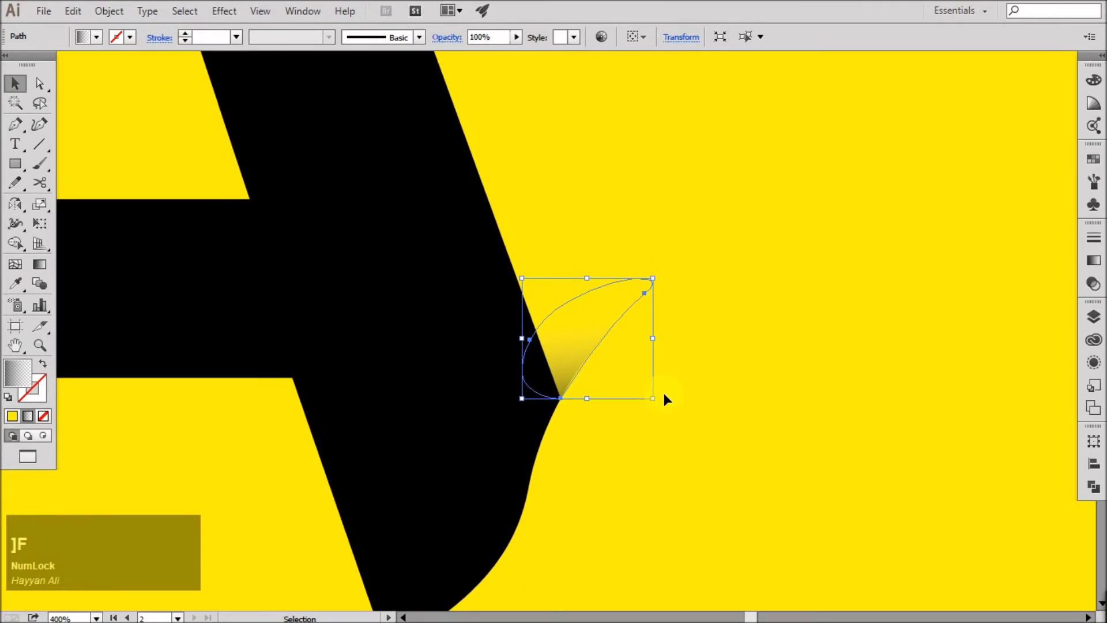
- Redraw the right corner shadow's gradient so it is darker near the corner and fades out towards its upper end
{"action": "key", "text": "g"}
{"action": "left_click_drag", "start_coordinate": [653, 406], "coordinate": [642, 296]}
{"action": "key", "text": "v"}
{"action": "left_click", "coordinate": [613, 223]}
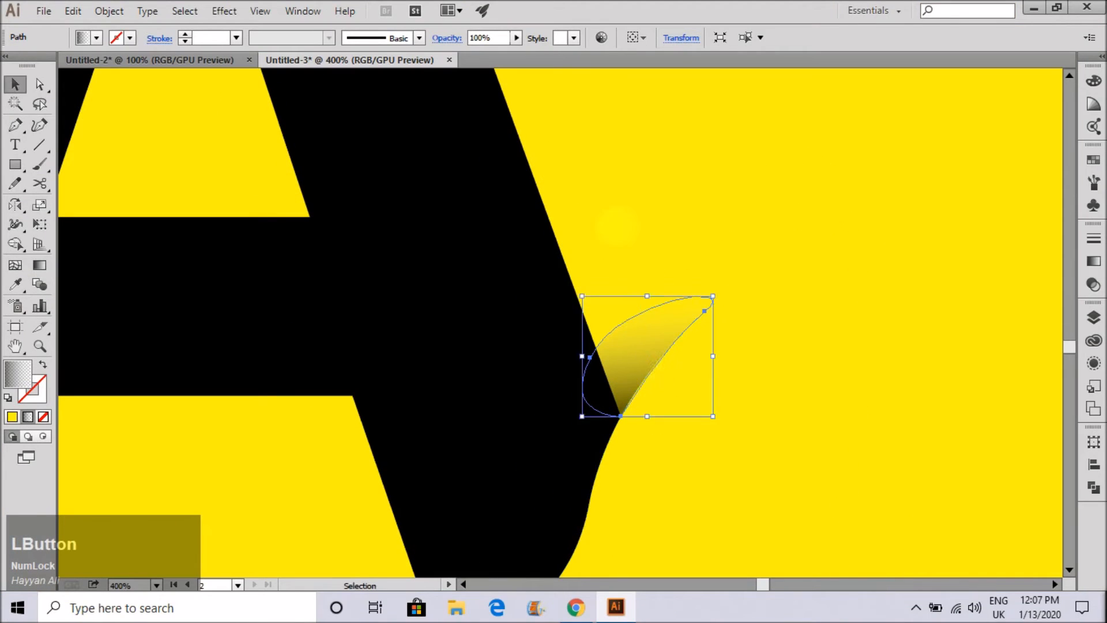
- Move the anchor point of the right foot shadow further up and outward beside the foot's inner corner
{"action": "scroll", "coordinate": [608, 225], "scroll_direction": "down", "scroll_amount": 5}
{"action": "scroll", "coordinate": [572, 453], "scroll_direction": "up", "scroll_amount": 5}
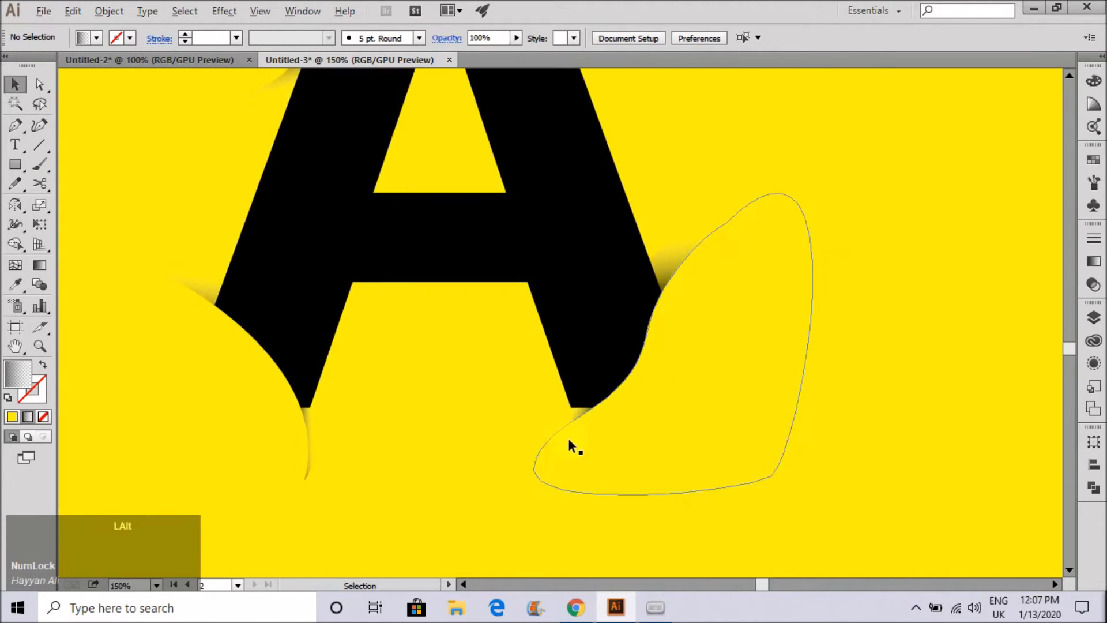
{"action": "left_click", "coordinate": [563, 430]}
{"action": "key", "text": "a"}
{"action": "left_click_drag", "start_coordinate": [565, 398], "coordinate": [535, 382]}
{"action": "left_click", "coordinate": [484, 355]}
{"action": "scroll", "coordinate": [483, 355], "scroll_direction": "down", "scroll_amount": 5}
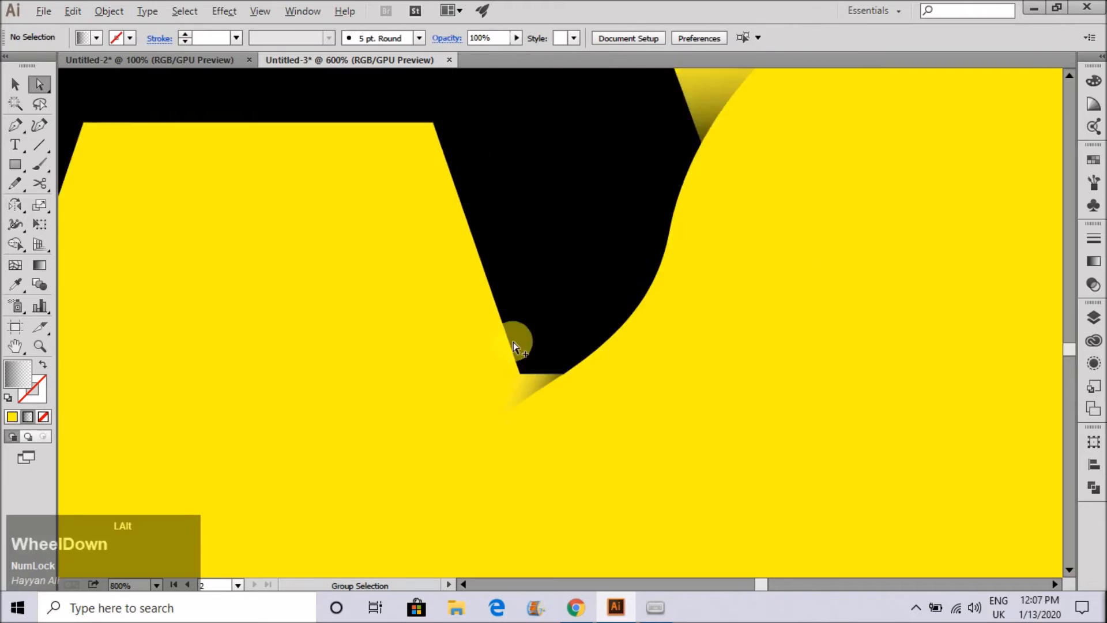
- Redraw the right foot shadow's gradient diagonally so it fades away from the cut-out's edge
{"action": "scroll", "coordinate": [594, 334], "scroll_direction": "up", "scroll_amount": 2}
{"action": "left_click", "coordinate": [538, 424]}
{"action": "scroll", "coordinate": [538, 417], "scroll_direction": "up", "scroll_amount": 3}
{"action": "key", "text": "g"}
{"action": "left_click_drag", "start_coordinate": [674, 410], "coordinate": [614, 340]}
{"action": "left_click_drag", "start_coordinate": [667, 387], "coordinate": [618, 346]}
{"action": "left_click_drag", "start_coordinate": [628, 433], "coordinate": [542, 358]}
{"action": "key", "text": "v"}
{"action": "left_click", "coordinate": [464, 300]}
{"action": "scroll", "coordinate": [623, 377], "scroll_direction": "down", "scroll_amount": 3}
{"action": "scroll", "coordinate": [624, 385], "scroll_direction": "down", "scroll_amount": 7}
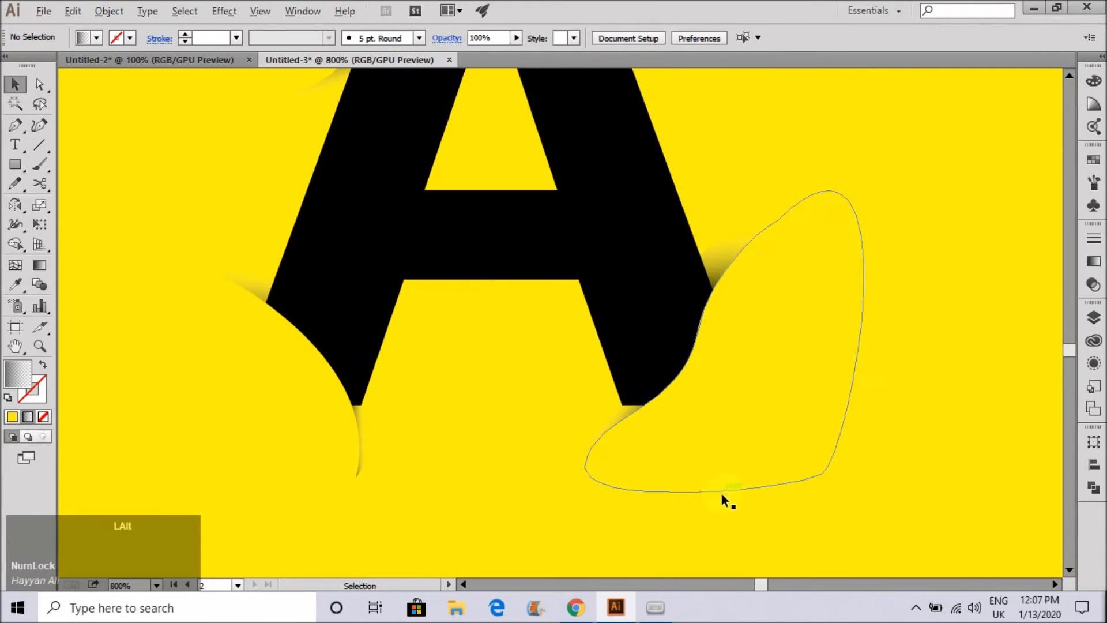
{"action": "left_click_drag", "start_coordinate": [734, 504], "coordinate": [418, 195]}
{"action": "left_click", "coordinate": [450, 254]}
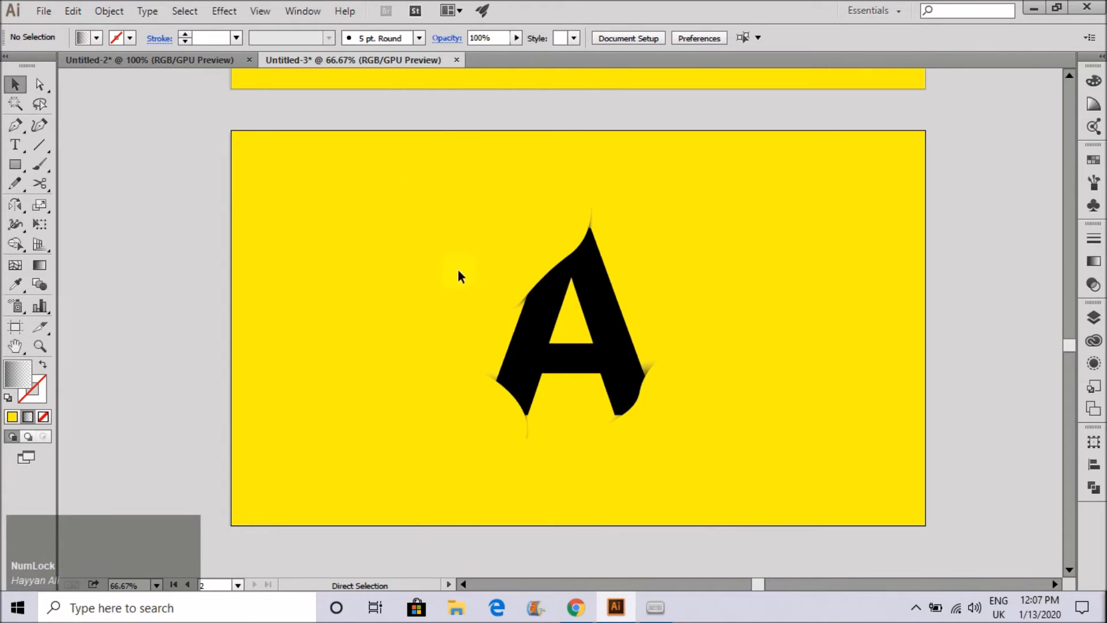
- Draw the inner edge and rounded bottom of a drip inside the A's left leg, starting on the upper cut-out's edge, using the Pen tool
{"action": "scroll", "coordinate": [521, 416], "scroll_direction": "down", "scroll_amount": 2}
{"action": "scroll", "coordinate": [526, 358], "scroll_direction": "up", "scroll_amount": 6}
{"action": "key", "text": "p"}
{"action": "left_click", "coordinate": [631, 260]}
{"action": "left_click_drag", "start_coordinate": [546, 410], "coordinate": [514, 500]}
{"action": "scroll", "coordinate": [517, 452], "scroll_direction": "down", "scroll_amount": 3}
{"action": "scroll", "coordinate": [517, 451], "scroll_direction": "up", "scroll_amount": 2}
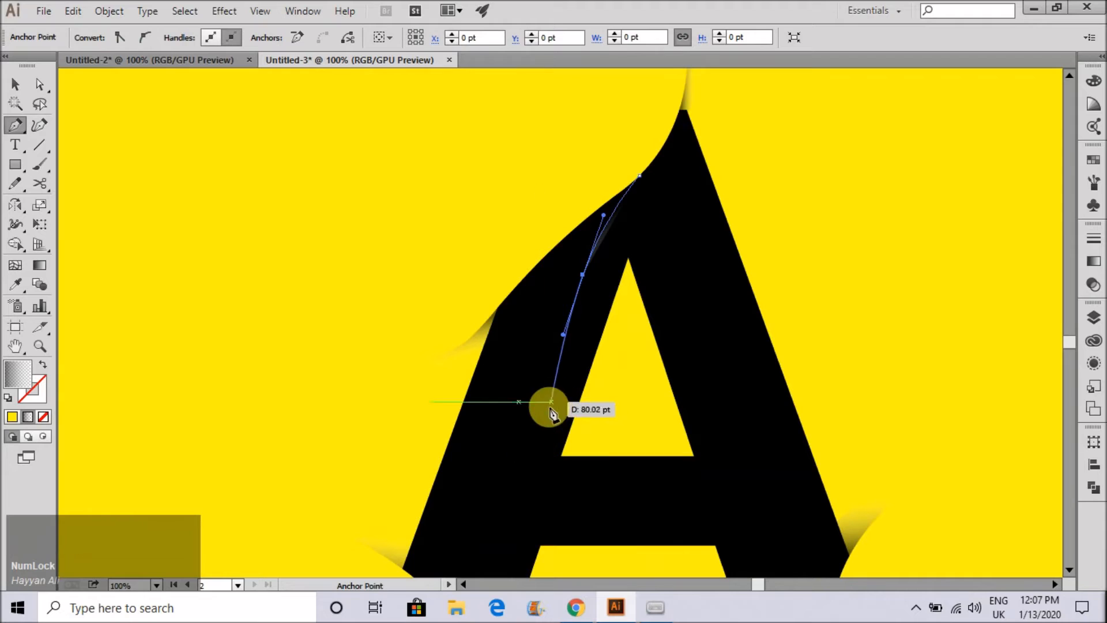
{"action": "left_click_drag", "start_coordinate": [549, 409], "coordinate": [548, 443]}
{"action": "left_click_drag", "start_coordinate": [512, 409], "coordinate": [520, 394]}
- Undo the drip's last points and redraw its rounded bottom and the curve leading back up
{"action": "left_click_drag", "start_coordinate": [553, 298], "coordinate": [534, 260]}
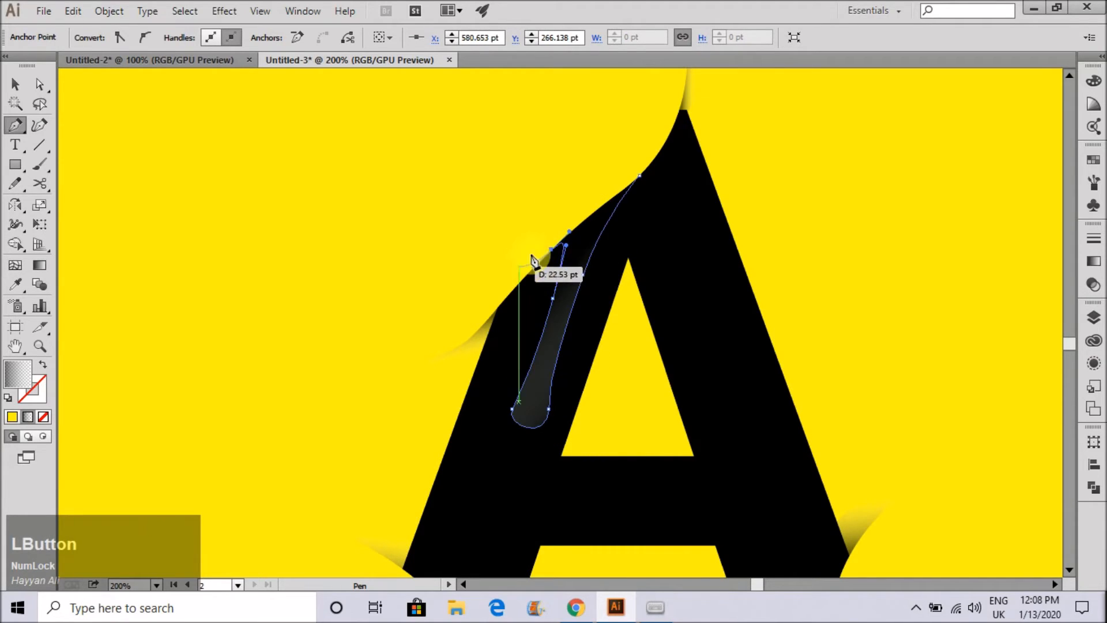
{"action": "key", "text": "ctrl+z"}
{"action": "key", "text": "ctrl+z"}
{"action": "key", "text": "ctrl+z"}
{"action": "key", "text": "ctrl+z"}
{"action": "scroll", "coordinate": [545, 355], "scroll_direction": "up", "scroll_amount": 3}
{"action": "left_click_drag", "start_coordinate": [548, 351], "coordinate": [618, 299]}
{"action": "key", "text": "ctrl+z"}
{"action": "left_click_drag", "start_coordinate": [543, 396], "coordinate": [622, 307]}
- Close the drip shape over the upper cut-out and fill it with the background yellow
{"action": "scroll", "coordinate": [605, 259], "scroll_direction": "up", "scroll_amount": 4}
{"action": "scroll", "coordinate": [564, 361], "scroll_direction": "down", "scroll_amount": 2}
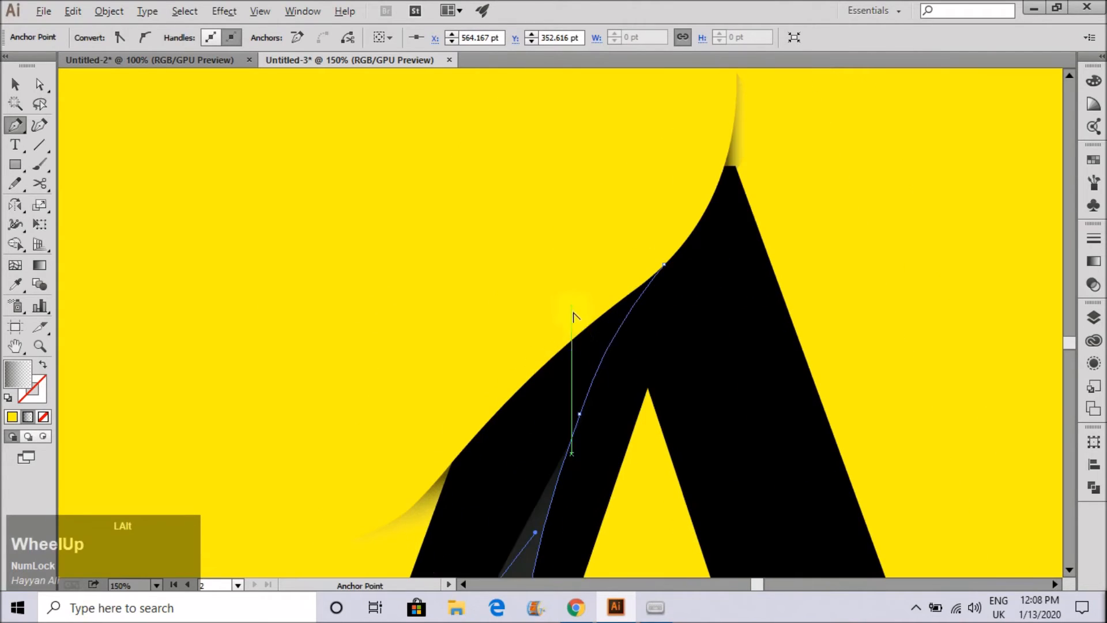
{"action": "left_click_drag", "start_coordinate": [560, 350], "coordinate": [530, 326]}
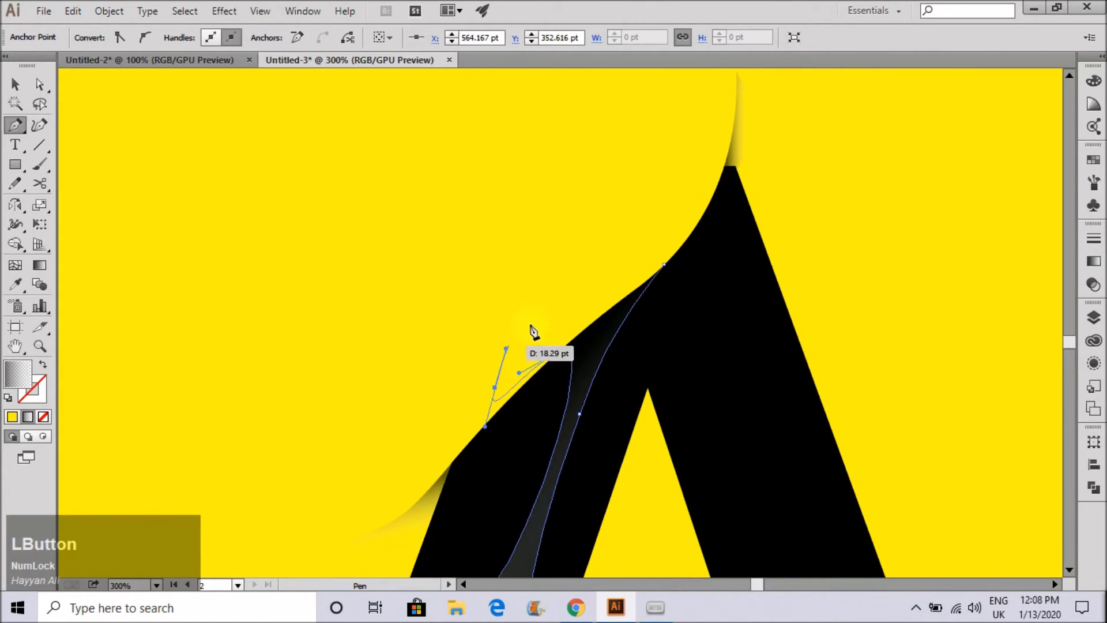
{"action": "left_click_drag", "start_coordinate": [665, 266], "coordinate": [671, 295]}
{"action": "key", "text": "i"}
{"action": "left_click", "coordinate": [556, 264]}
{"action": "left_click", "coordinate": [15, 85]}
{"action": "left_click", "coordinate": [409, 321]}
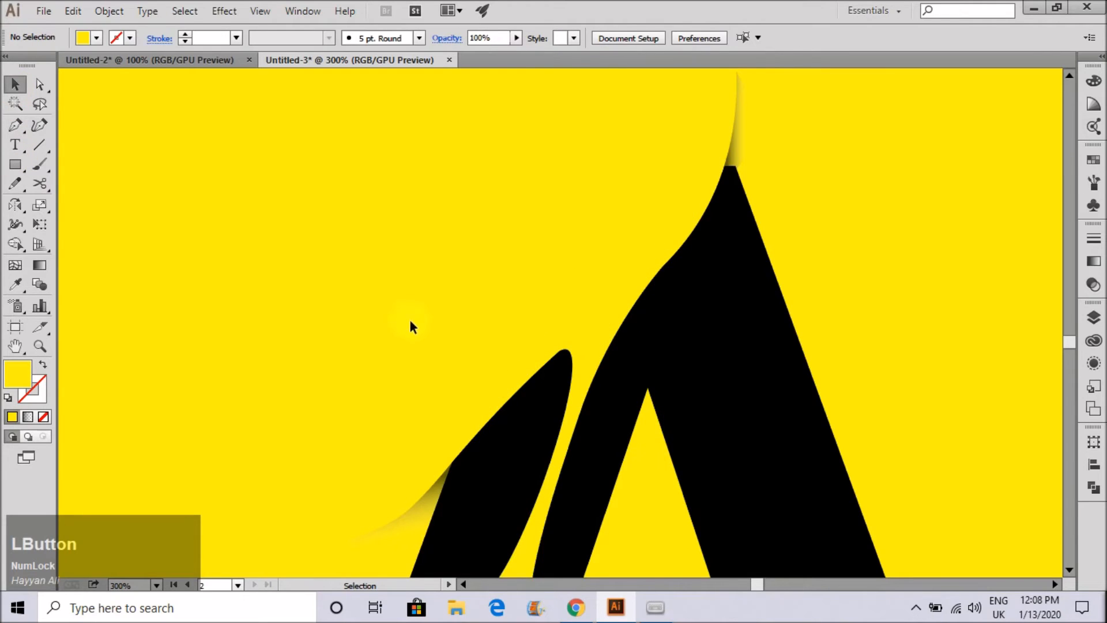
{"action": "scroll", "coordinate": [463, 333], "scroll_direction": "down", "scroll_amount": 2}
{"action": "scroll", "coordinate": [504, 311], "scroll_direction": "down", "scroll_amount": 2}
{"action": "scroll", "coordinate": [524, 371], "scroll_direction": "up", "scroll_amount": 2}
{"action": "scroll", "coordinate": [563, 257], "scroll_direction": "up", "scroll_amount": 1}
{"action": "left_click", "coordinate": [559, 264], "text": "ctrl"}
{"action": "left_click", "coordinate": [499, 382], "text": "ctrl"}
{"action": "scroll", "coordinate": [487, 414], "scroll_direction": "down", "scroll_amount": 1}
{"action": "scroll", "coordinate": [561, 215], "scroll_direction": "up", "scroll_amount": 2}
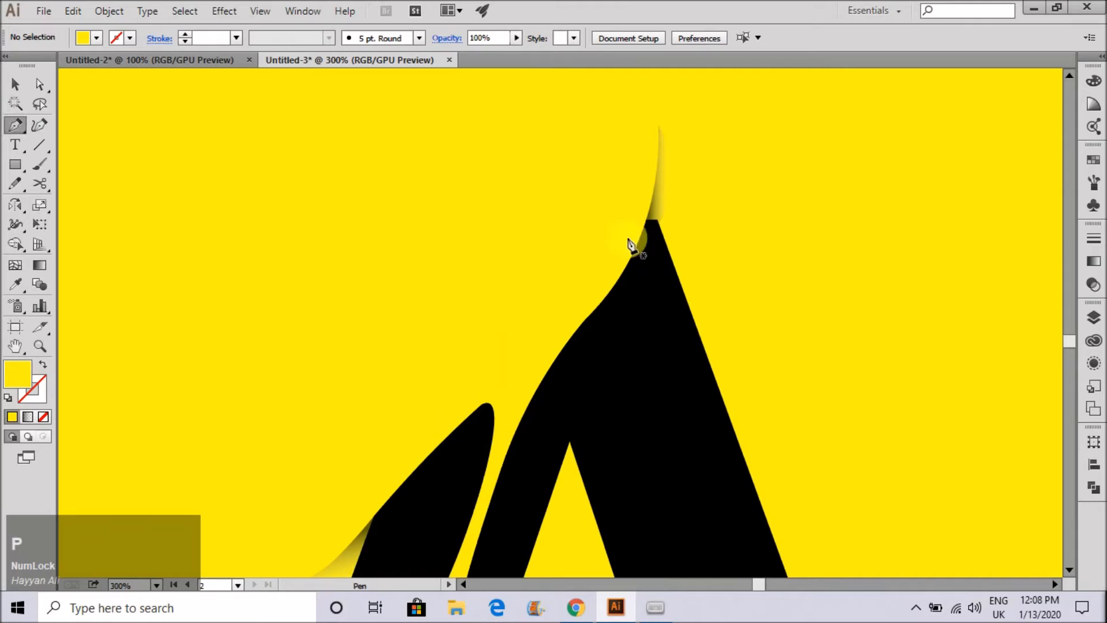
{"action": "left_click_drag", "start_coordinate": [578, 308], "coordinate": [528, 374]}
{"action": "left_click", "coordinate": [12, 86]}
{"action": "left_click", "coordinate": [603, 304]}
{"action": "left_click", "coordinate": [587, 292]}
{"action": "scroll", "coordinate": [578, 283], "scroll_direction": "up", "scroll_amount": 1}
{"action": "key", "text": "ctrl+z"}
{"action": "key", "text": "ctrl+z"}
- Draw a thin curved sliver just outside the A's peak, following the upper cut-out's edge, using the Pen tool
{"action": "key", "text": "p"}
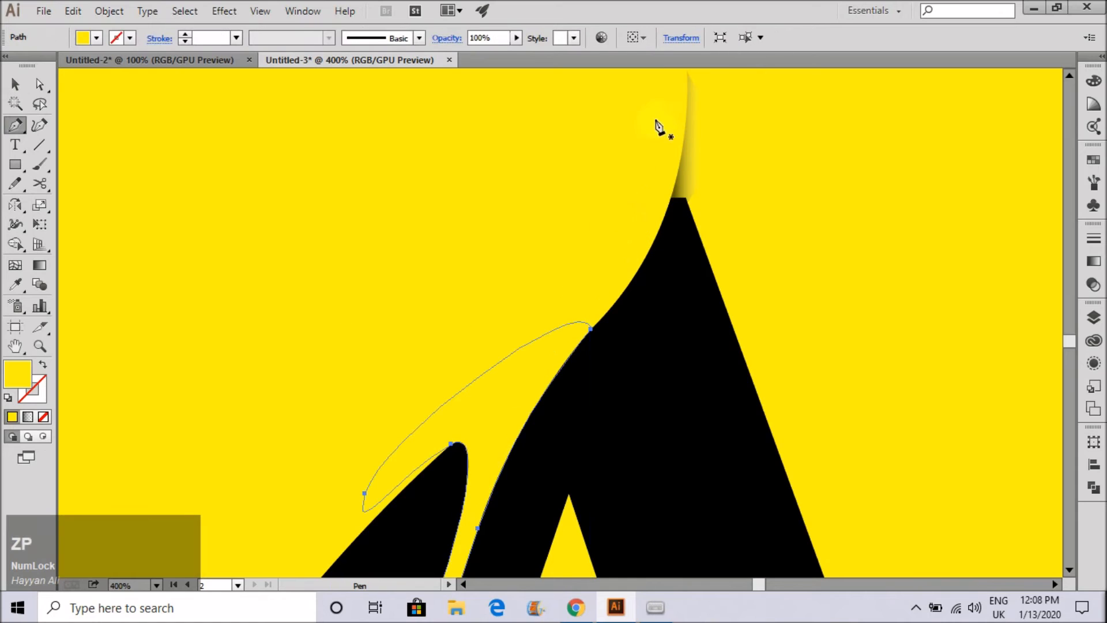
{"action": "left_click_drag", "start_coordinate": [664, 120], "coordinate": [594, 309]}
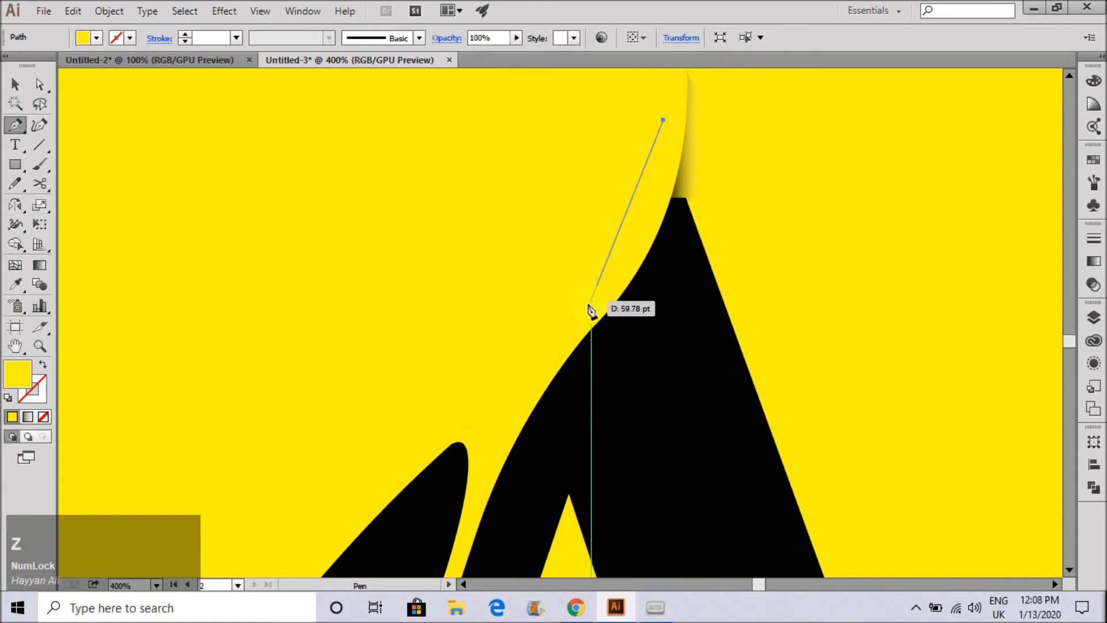
{"action": "left_click_drag", "start_coordinate": [534, 362], "coordinate": [534, 363]}
{"action": "left_click_drag", "start_coordinate": [573, 295], "coordinate": [608, 266]}
{"action": "left_click", "coordinate": [664, 121]}
{"action": "scroll", "coordinate": [569, 404], "scroll_direction": "down", "scroll_amount": 7}
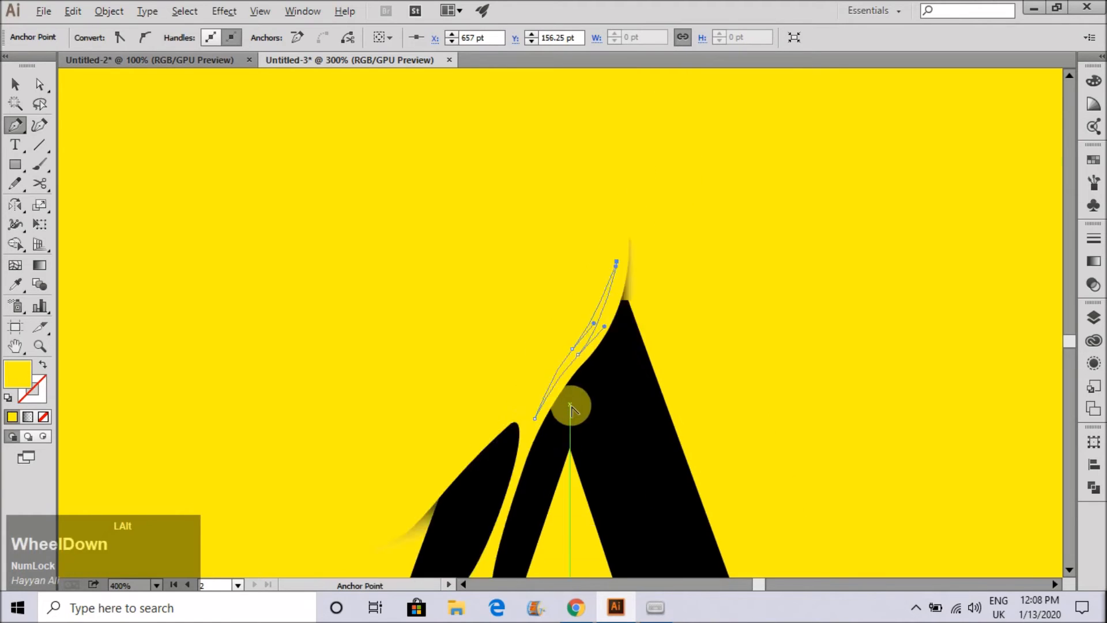
- Fill the sliver beside the peak with the dark yellow sampled from the reference A on the other artboard
{"action": "scroll", "coordinate": [573, 168], "scroll_direction": "up", "scroll_amount": 3}
{"action": "key", "text": "i"}
{"action": "left_click", "coordinate": [497, 256]}
{"action": "scroll", "coordinate": [497, 248], "scroll_direction": "down", "scroll_amount": 4}
{"action": "scroll", "coordinate": [516, 339], "scroll_direction": "up", "scroll_amount": 7}
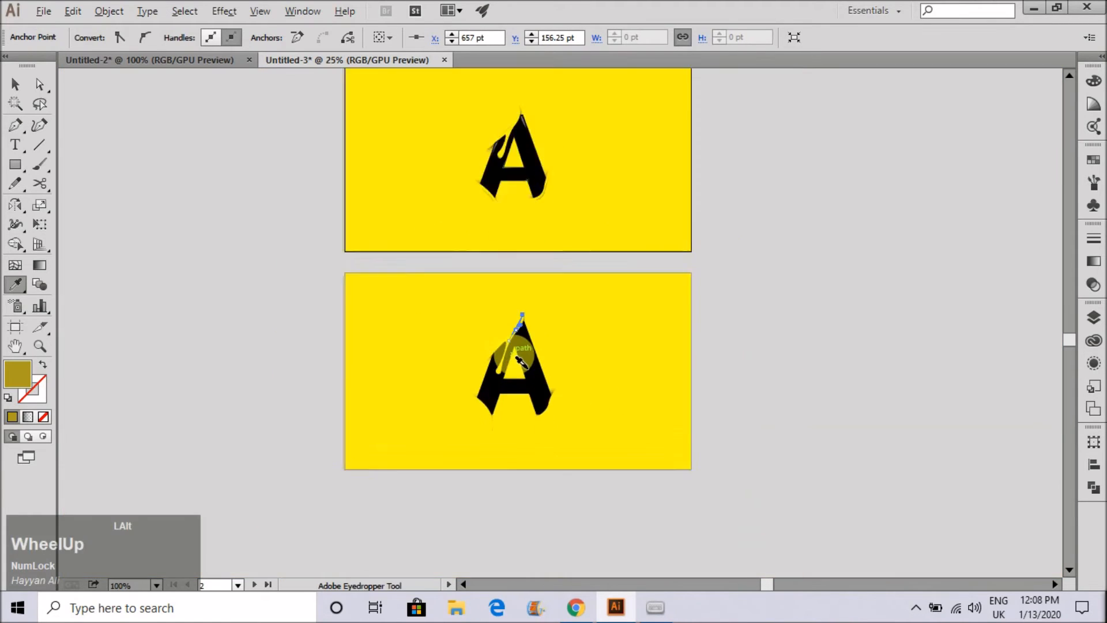
{"action": "key", "text": "v"}
{"action": "left_click", "coordinate": [526, 341]}
{"action": "scroll", "coordinate": [551, 364], "scroll_direction": "down", "scroll_amount": 3}
{"action": "scroll", "coordinate": [548, 292], "scroll_direction": "up", "scroll_amount": 3}
- Move the sliver's outer middle anchor inward to make the sliver beside the peak narrower
{"action": "scroll", "coordinate": [547, 294], "scroll_direction": "up", "scroll_amount": 4}
{"action": "left_click", "coordinate": [497, 274]}
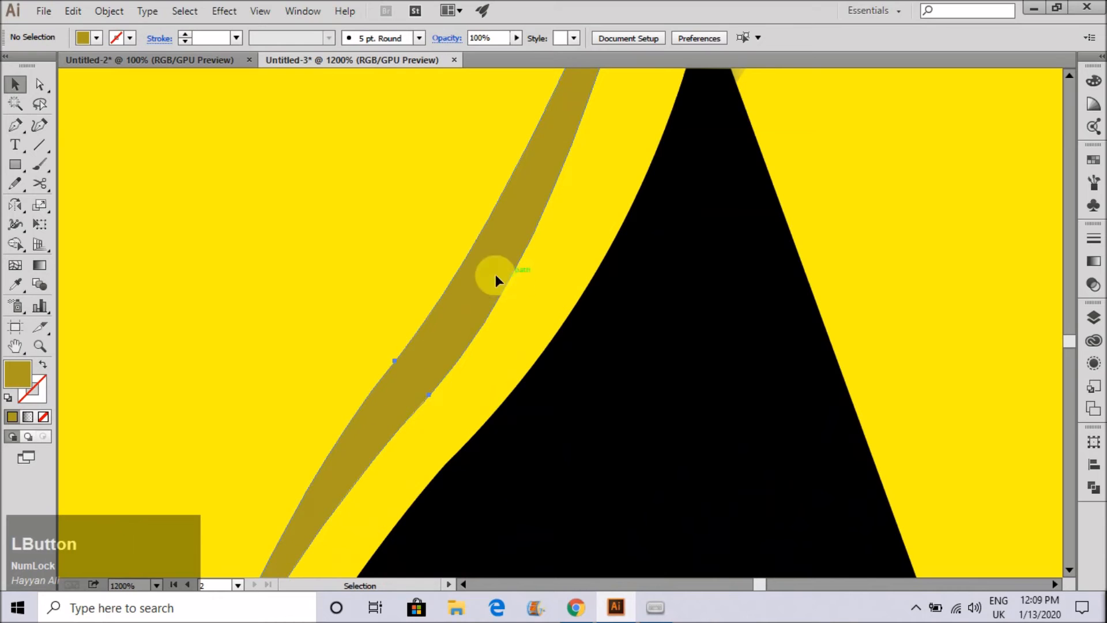
{"action": "key", "text": "a"}
{"action": "left_click_drag", "start_coordinate": [396, 360], "coordinate": [431, 353]}
{"action": "scroll", "coordinate": [432, 352], "scroll_direction": "down", "scroll_amount": 2}
{"action": "scroll", "coordinate": [432, 351], "scroll_direction": "down", "scroll_amount": 2}
{"action": "key", "text": "v"}
{"action": "left_click", "coordinate": [621, 274]}
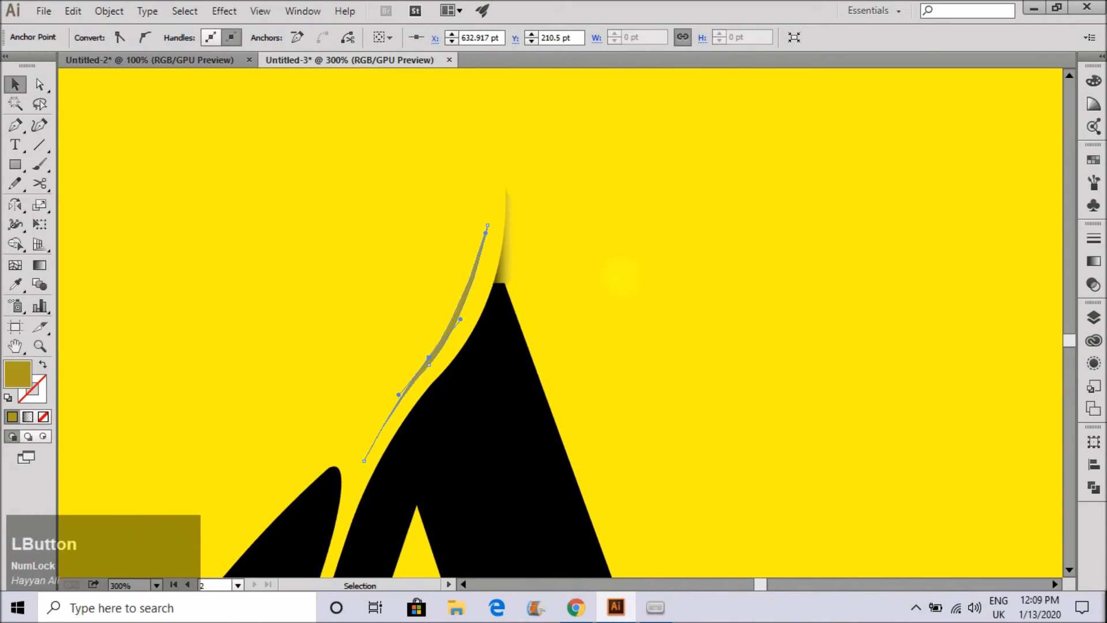
{"action": "scroll", "coordinate": [522, 251], "scroll_direction": "down", "scroll_amount": 2}
{"action": "scroll", "coordinate": [443, 355], "scroll_direction": "up", "scroll_amount": 2}
- Nudge the same outer anchor slightly closer to the A to refine the sliver's taper
{"action": "left_click", "coordinate": [518, 222]}
{"action": "scroll", "coordinate": [518, 222], "scroll_direction": "up", "scroll_amount": 4}
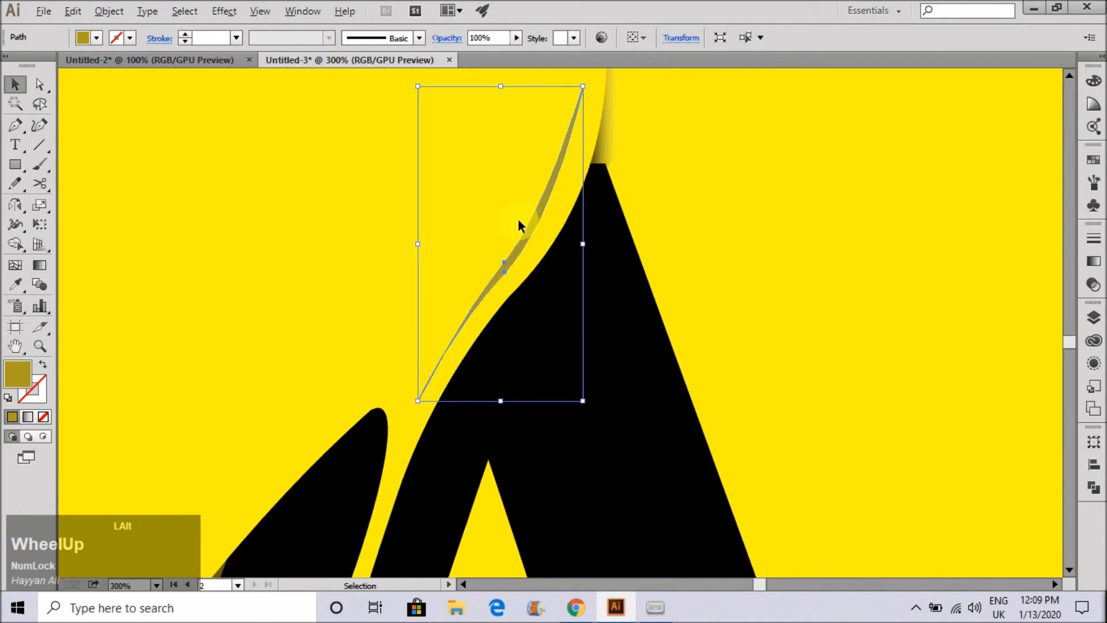
{"action": "key", "text": "a"}
{"action": "left_click", "coordinate": [468, 349]}
{"action": "left_click_drag", "start_coordinate": [472, 353], "coordinate": [472, 353]}
{"action": "key", "text": "v"}
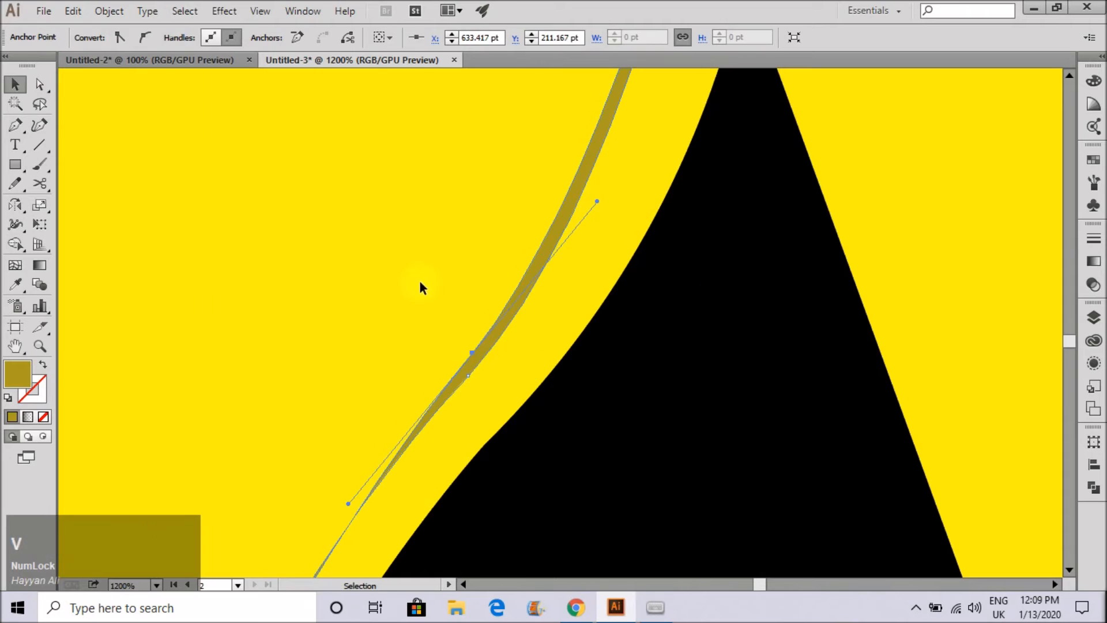
{"action": "left_click", "coordinate": [420, 286]}
- Draw a dark yellow crescent shadow inside the drip's rounded bottom, along its left side
{"action": "scroll", "coordinate": [584, 287], "scroll_direction": "down", "scroll_amount": 2}
{"action": "scroll", "coordinate": [469, 403], "scroll_direction": "down", "scroll_amount": 2}
{"action": "scroll", "coordinate": [442, 471], "scroll_direction": "up", "scroll_amount": 1}
{"action": "scroll", "coordinate": [442, 472], "scroll_direction": "up", "scroll_amount": 2}
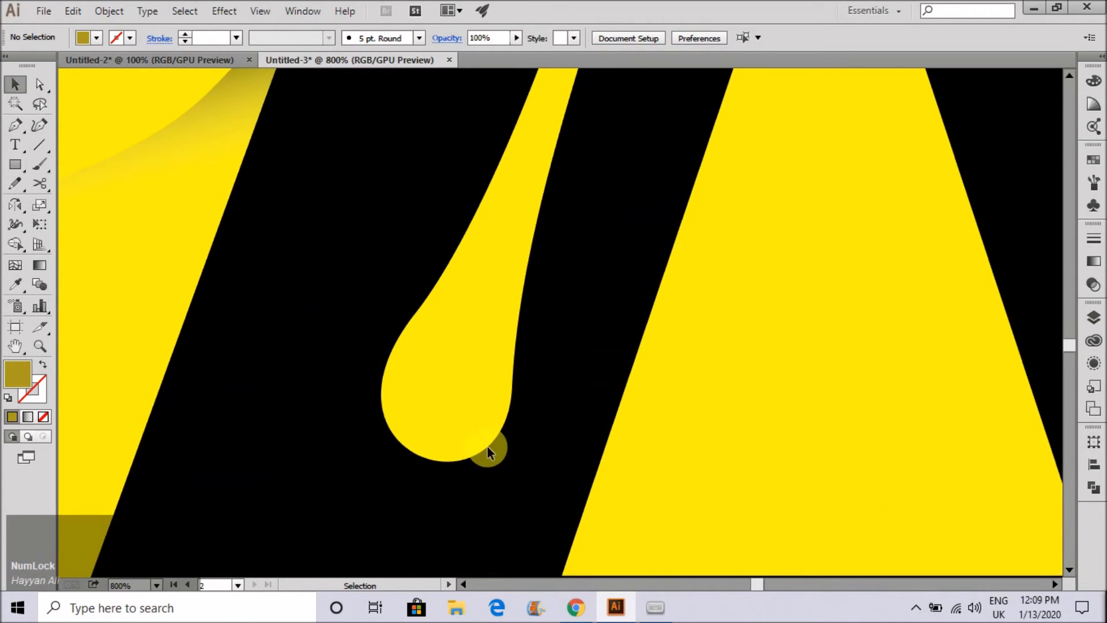
{"action": "key", "text": "p"}
{"action": "left_click", "coordinate": [419, 349]}
{"action": "scroll", "coordinate": [420, 348], "scroll_direction": "up", "scroll_amount": 2}
{"action": "left_click_drag", "start_coordinate": [514, 447], "coordinate": [667, 502]}
{"action": "left_click", "coordinate": [515, 447]}
{"action": "scroll", "coordinate": [448, 240], "scroll_direction": "up", "scroll_amount": 3}
{"action": "left_click_drag", "start_coordinate": [566, 47], "coordinate": [475, 297]}
{"action": "scroll", "coordinate": [411, 341], "scroll_direction": "down", "scroll_amount": 3}
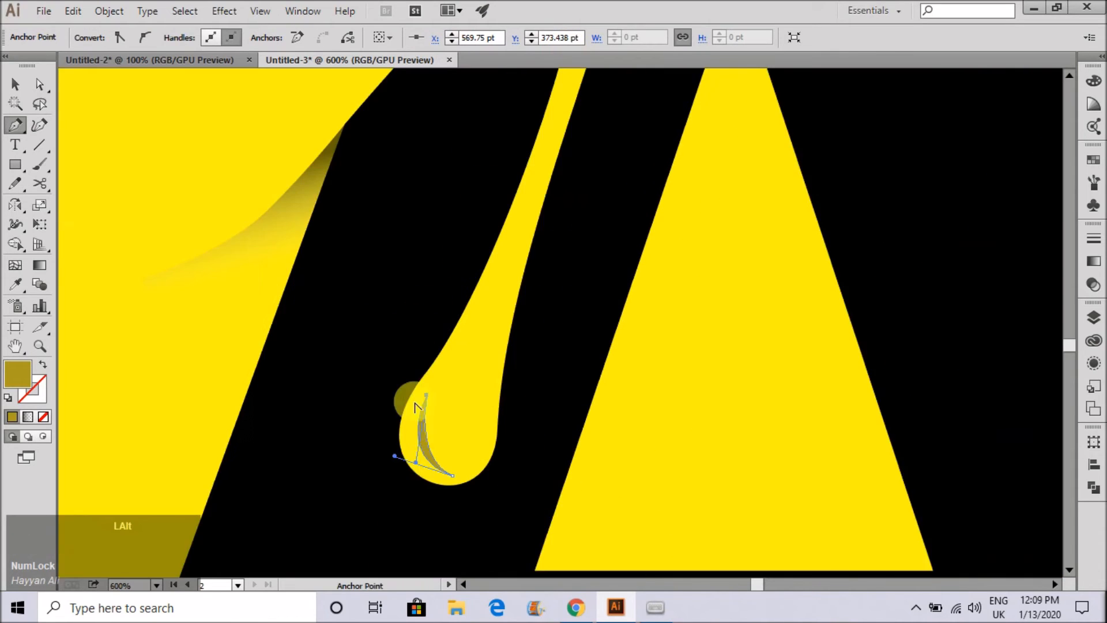
- Move the crescent shadow slightly outward and down, closer to the drip's left edge
{"action": "scroll", "coordinate": [405, 447], "scroll_direction": "up", "scroll_amount": 3}
{"action": "left_click", "coordinate": [15, 86]}
{"action": "left_click_drag", "start_coordinate": [447, 434], "coordinate": [431, 440]}
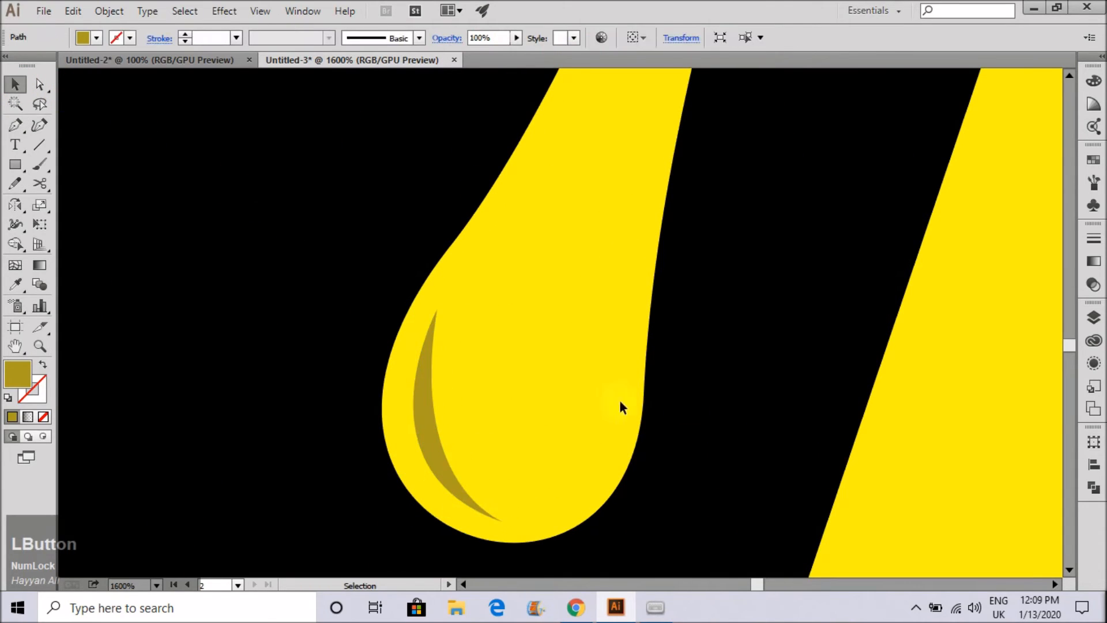
{"action": "left_click", "coordinate": [548, 397]}
{"action": "scroll", "coordinate": [464, 315], "scroll_direction": "down", "scroll_amount": 7}
{"action": "scroll", "coordinate": [414, 287], "scroll_direction": "up", "scroll_amount": 2}
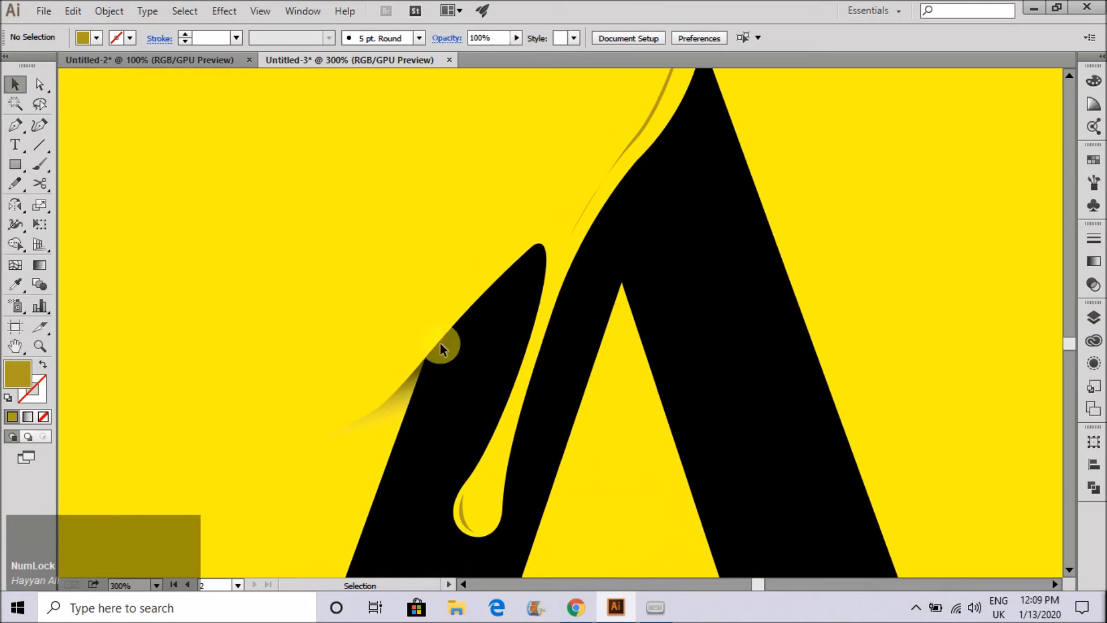
- Draw a dark yellow curve along the cut-out edge above the A's left shoulder, up to a pointed end near the drip
{"action": "left_click", "coordinate": [357, 407]}
{"action": "left_click_drag", "start_coordinate": [475, 286], "coordinate": [476, 282]}
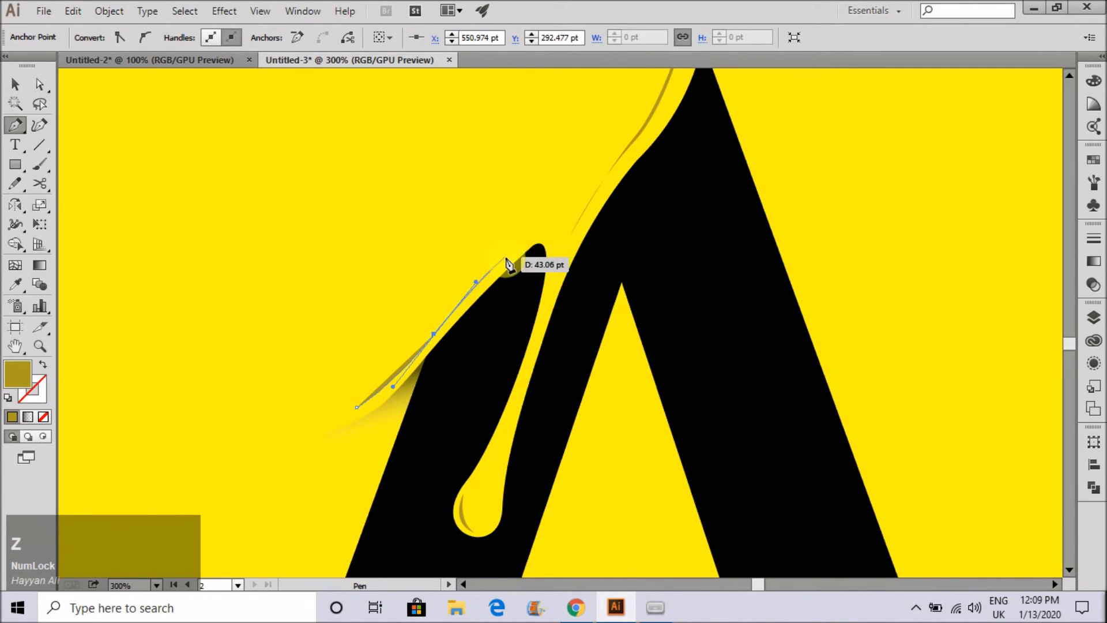
{"action": "scroll", "coordinate": [507, 265], "scroll_direction": "up", "scroll_amount": 3}
{"action": "left_click_drag", "start_coordinate": [588, 220], "coordinate": [625, 173]}
{"action": "left_click", "coordinate": [595, 214]}
{"action": "key", "text": "ctrl+z"}
{"action": "left_click", "coordinate": [588, 220]}
- Close the left shoulder curve into a thin tapered sliver with a curved return edge
{"action": "scroll", "coordinate": [589, 220], "scroll_direction": "down", "scroll_amount": 1}
{"action": "scroll", "coordinate": [510, 304], "scroll_direction": "up", "scroll_amount": 3}
{"action": "left_click_drag", "start_coordinate": [528, 319], "coordinate": [303, 454]}
{"action": "scroll", "coordinate": [508, 265], "scroll_direction": "down", "scroll_amount": 3}
{"action": "scroll", "coordinate": [459, 332], "scroll_direction": "up", "scroll_amount": 3}
{"action": "scroll", "coordinate": [430, 369], "scroll_direction": "down", "scroll_amount": 4}
{"action": "scroll", "coordinate": [352, 447], "scroll_direction": "up", "scroll_amount": 4}
{"action": "key", "text": "v"}
{"action": "left_click", "coordinate": [399, 360]}
{"action": "scroll", "coordinate": [407, 368], "scroll_direction": "down", "scroll_amount": 6}
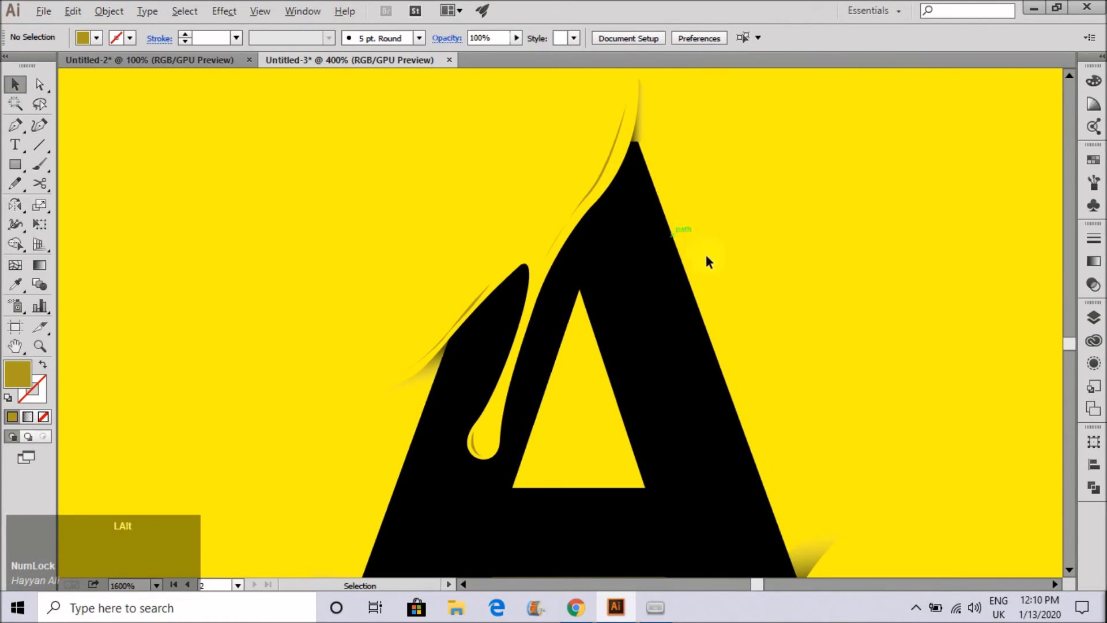
- Draw a thin dark yellow sliver just outside the curved cut-out at the A's left foot
{"action": "scroll", "coordinate": [469, 392], "scroll_direction": "down", "scroll_amount": 1}
{"action": "scroll", "coordinate": [479, 163], "scroll_direction": "down", "scroll_amount": 1}
{"action": "scroll", "coordinate": [448, 365], "scroll_direction": "up", "scroll_amount": 5}
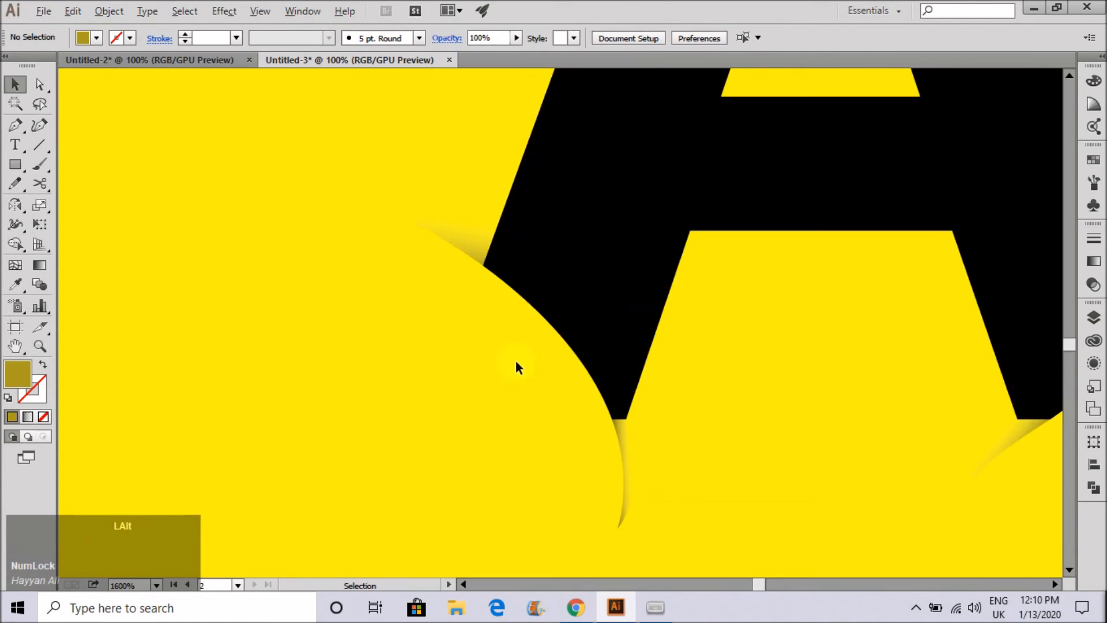
{"action": "left_click", "coordinate": [469, 278]}
{"action": "left_click_drag", "start_coordinate": [605, 447], "coordinate": [602, 452]}
{"action": "left_click_drag", "start_coordinate": [624, 543], "coordinate": [625, 543]}
{"action": "left_click", "coordinate": [601, 449]}
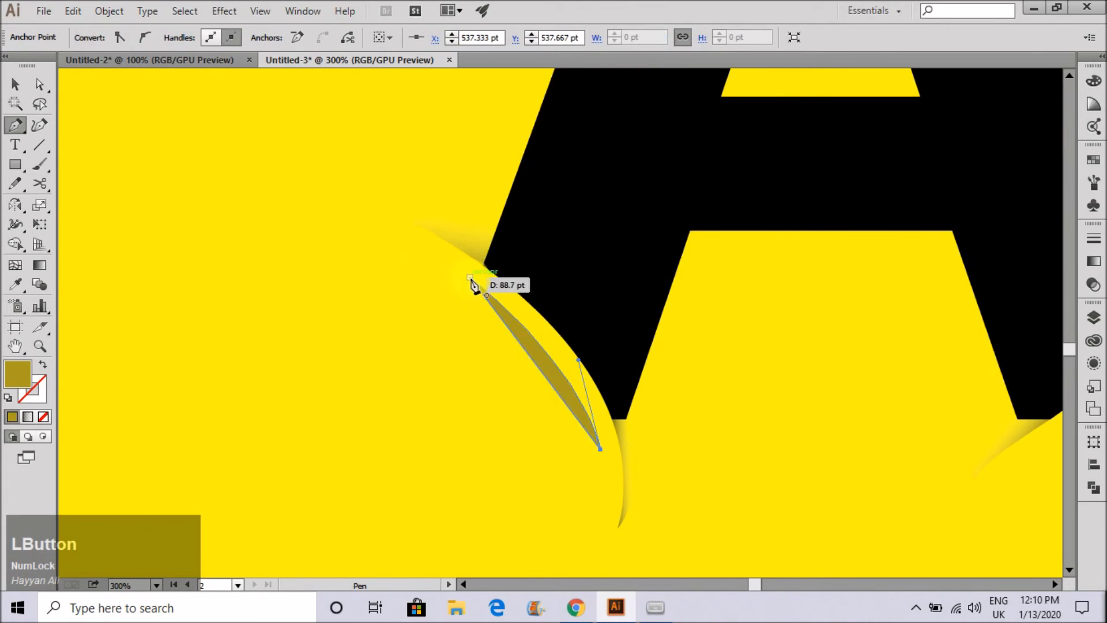
{"action": "left_click_drag", "start_coordinate": [346, 206], "coordinate": [349, 204]}
{"action": "left_click", "coordinate": [358, 277]}
{"action": "scroll", "coordinate": [363, 367], "scroll_direction": "down", "scroll_amount": 3}
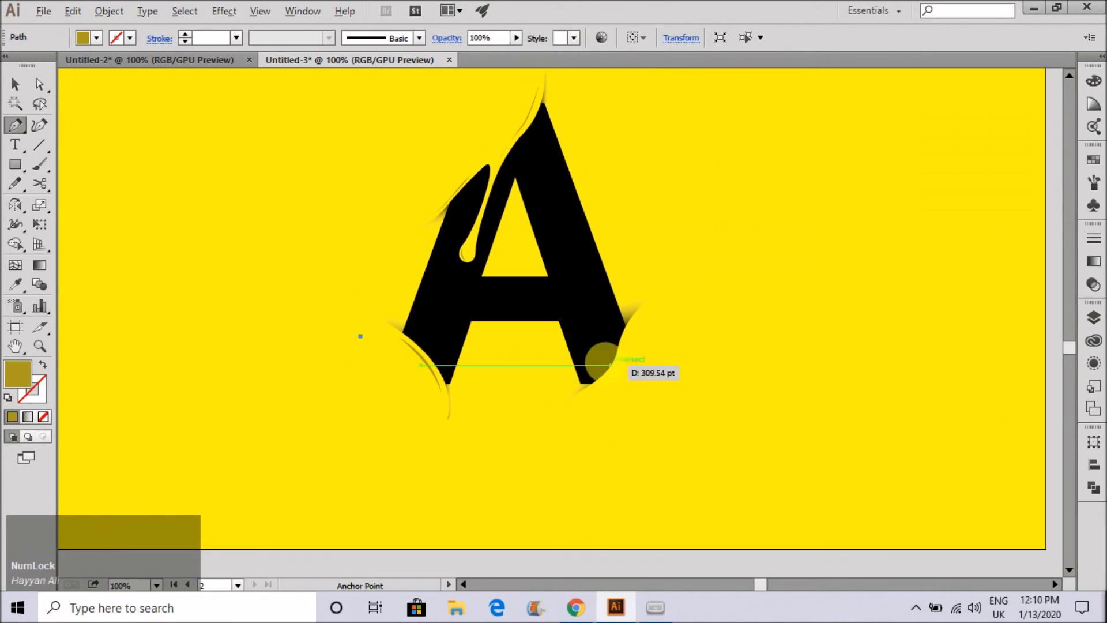
{"action": "key", "text": "v"}
{"action": "left_click", "coordinate": [531, 384]}
{"action": "left_click_drag", "start_coordinate": [362, 337], "coordinate": [386, 334]}
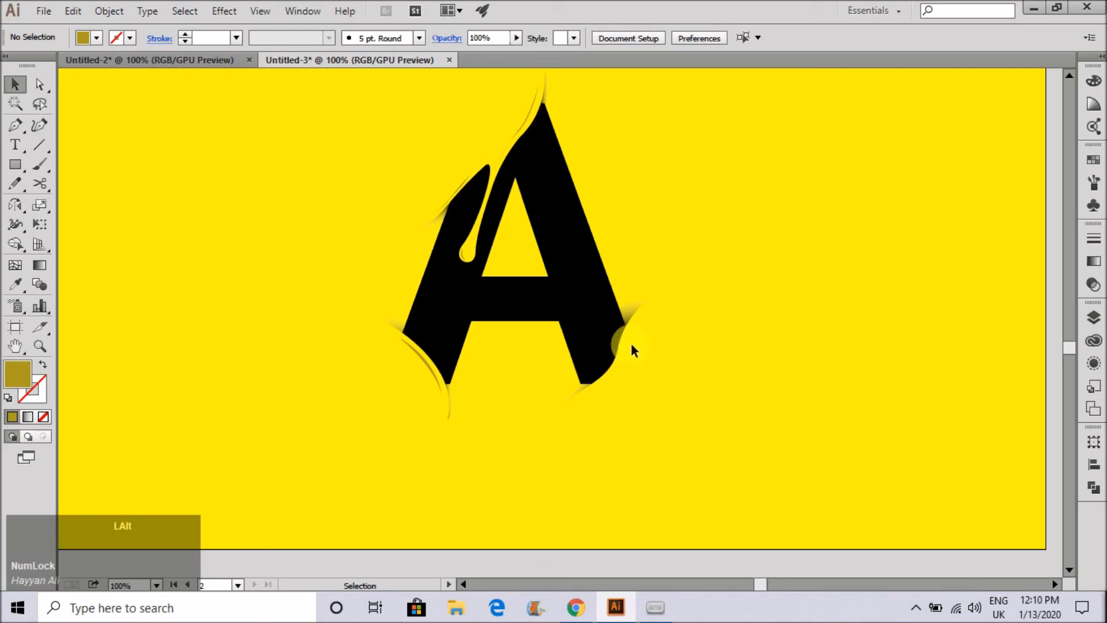
- Draw a thin S-shaped dark yellow sliver along the curved cut-out at the A's right foot
{"action": "scroll", "coordinate": [632, 345], "scroll_direction": "up", "scroll_amount": 3}
{"action": "key", "text": "p"}
{"action": "left_click", "coordinate": [647, 197]}
{"action": "mouse_move", "coordinate": [588, 312]}
{"action": "left_mouse_down"}
{"action": "mouse_move", "coordinate": [575, 363]}
{"action": "mouse_move", "coordinate": [549, 390]}
{"action": "mouse_move", "coordinate": [593, 328]}
{"action": "left_mouse_up"}
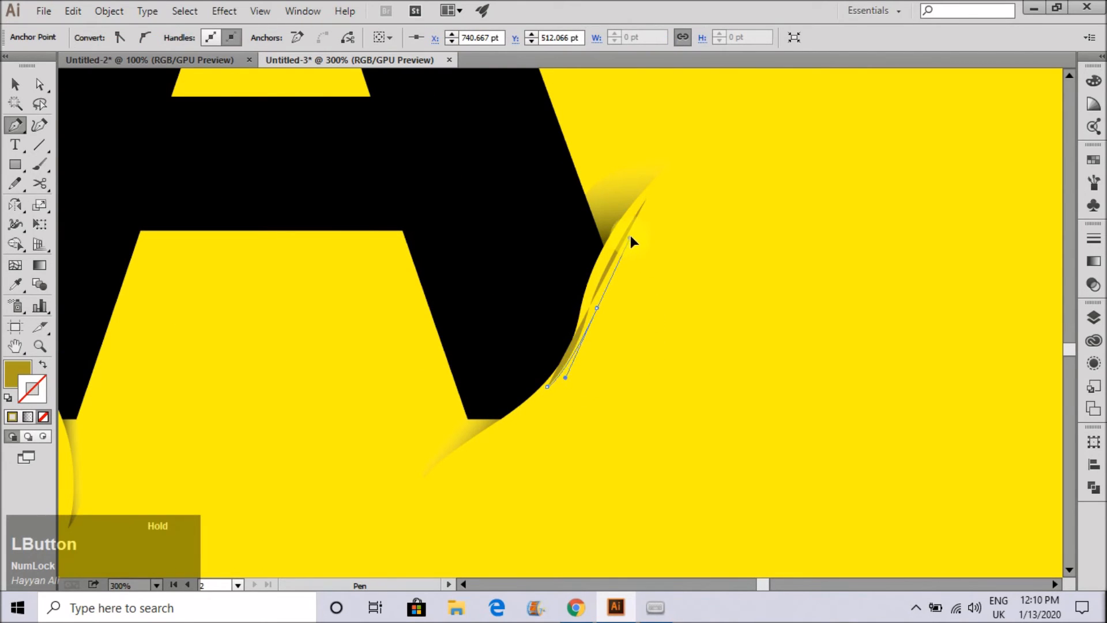
- Adjust the handle of the right foot sliver's outer middle anchor to narrow its upper half
{"action": "scroll", "coordinate": [612, 260], "scroll_direction": "up", "scroll_amount": 2}
{"action": "left_click", "coordinate": [586, 361], "text": "ctrl"}
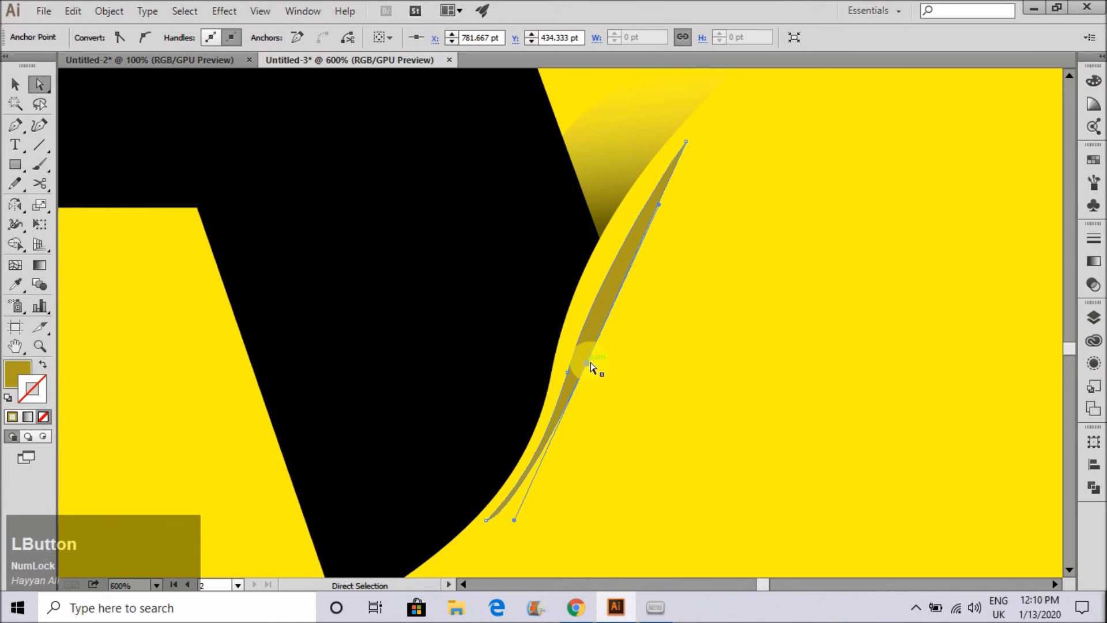
{"action": "left_click_drag", "start_coordinate": [659, 208], "coordinate": [635, 203]}
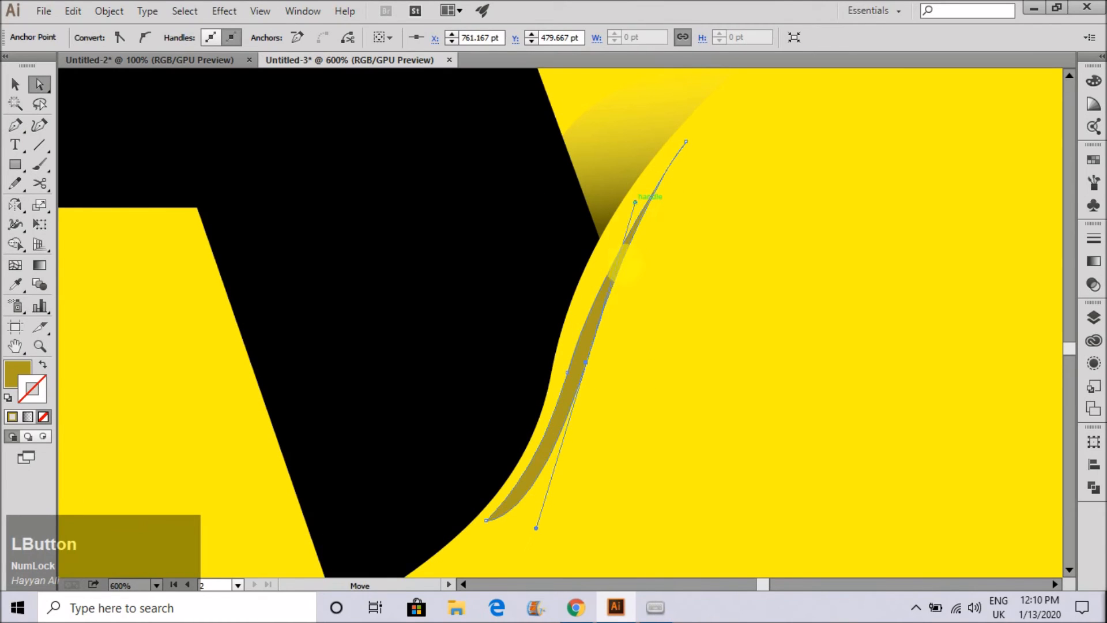
{"action": "key", "text": "v"}
{"action": "left_click", "coordinate": [673, 362]}
- Adjust the lower handle of the right foot sliver so its outer edge tapers thinly toward the bottom
{"action": "scroll", "coordinate": [652, 312], "scroll_direction": "down", "scroll_amount": 5}
{"action": "scroll", "coordinate": [640, 370], "scroll_direction": "up", "scroll_amount": 7}
{"action": "left_click", "coordinate": [592, 360]}
{"action": "key", "text": "a"}
{"action": "left_click", "coordinate": [542, 389]}
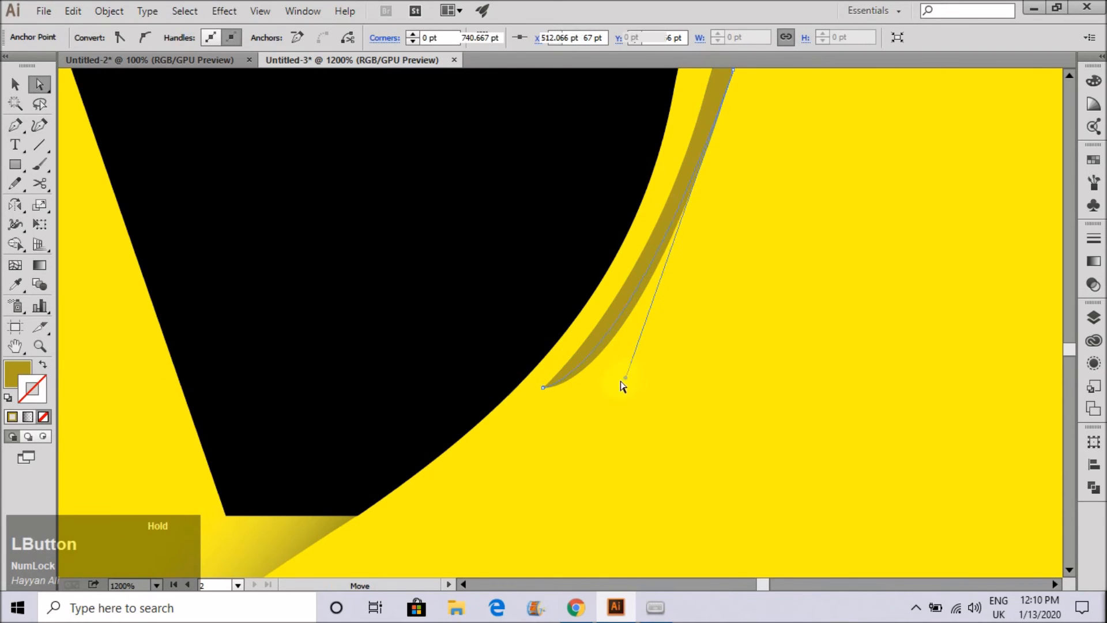
{"action": "left_click_drag", "start_coordinate": [626, 378], "coordinate": [625, 378]}
{"action": "scroll", "coordinate": [600, 387], "scroll_direction": "down", "scroll_amount": 3}
{"action": "key", "text": "v"}
{"action": "left_click", "coordinate": [722, 377]}
{"action": "scroll", "coordinate": [634, 390], "scroll_direction": "down", "scroll_amount": 4}
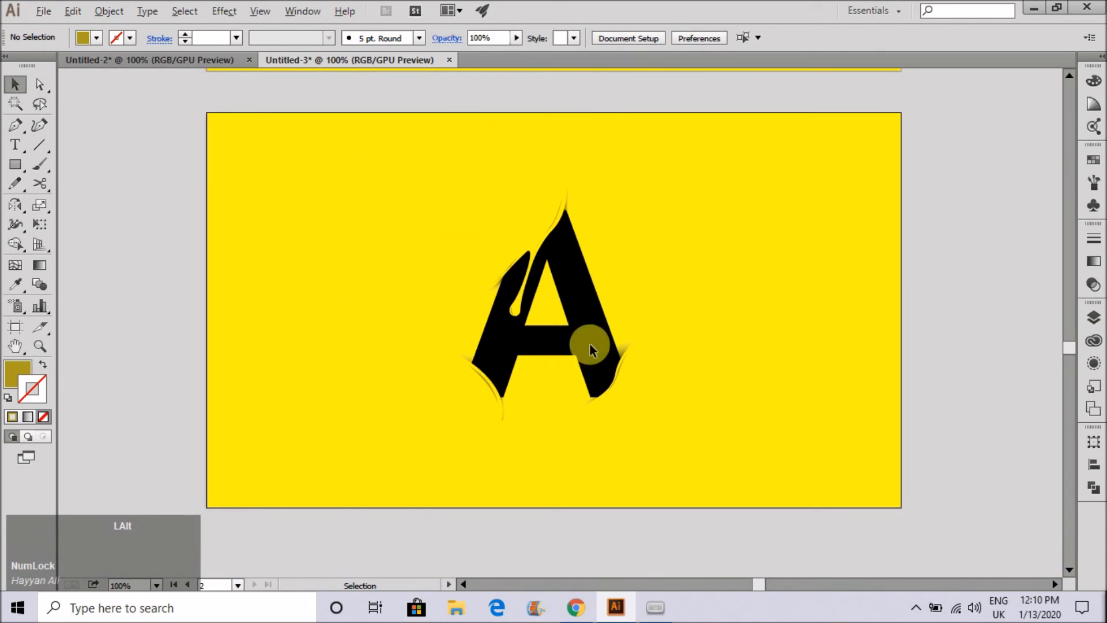
- Draw a pointed corner highlight with the Pen tool around the junction of the crossbar's underside and the right leg
{"action": "scroll", "coordinate": [583, 341], "scroll_direction": "up", "scroll_amount": 7}
{"action": "key", "text": "p"}
{"action": "left_click", "coordinate": [436, 360]}
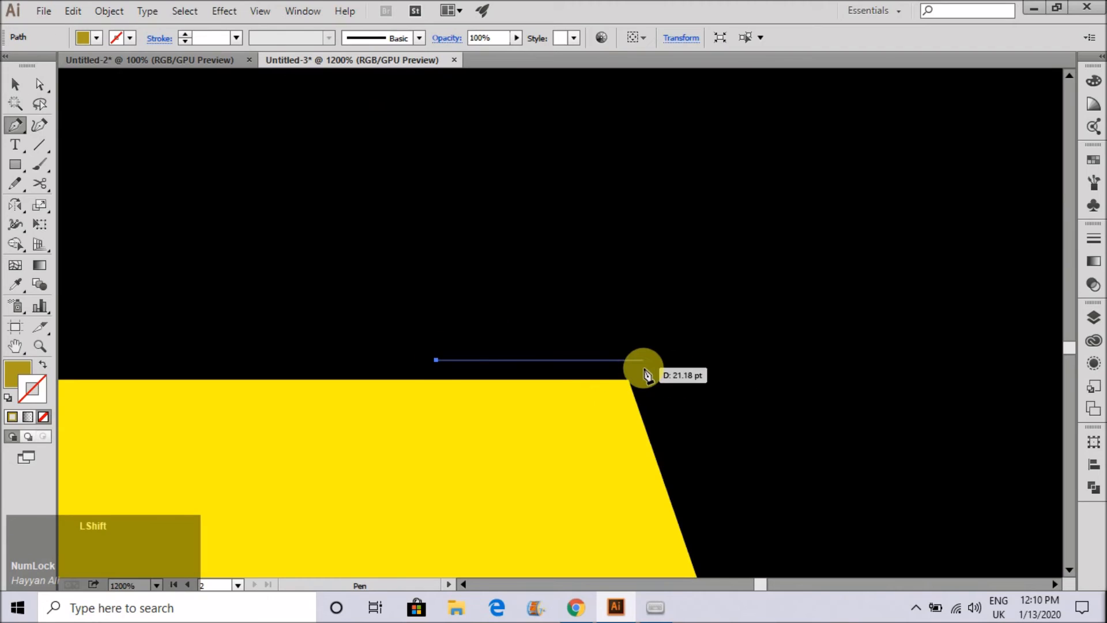
{"action": "left_click", "coordinate": [637, 360], "text": "shift"}
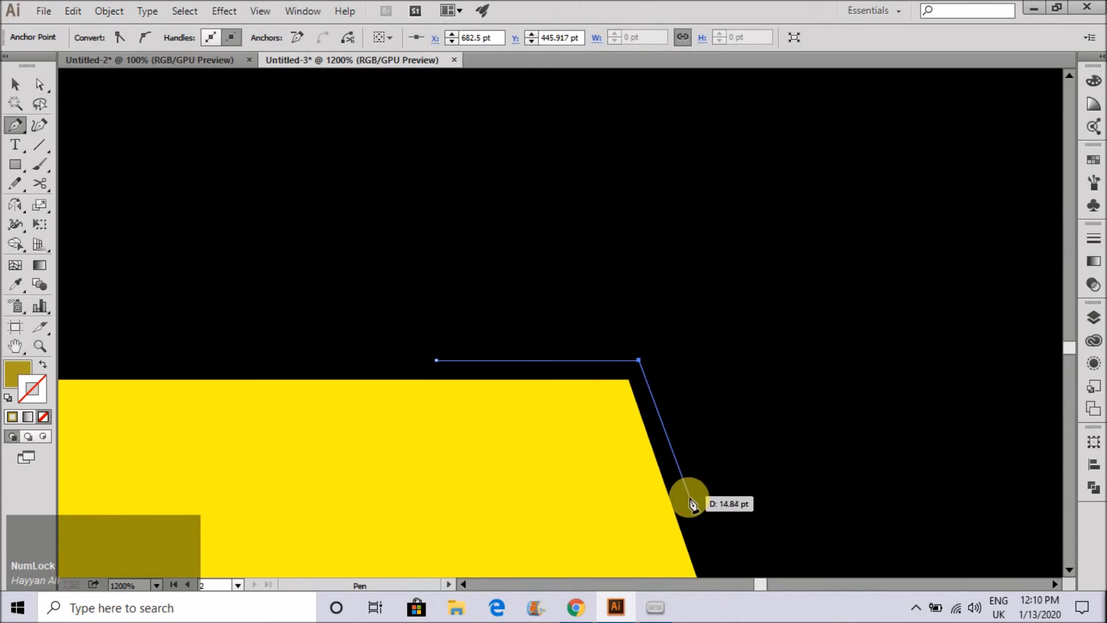
{"action": "left_click", "coordinate": [691, 497]}
{"action": "left_click", "coordinate": [676, 316]}
{"action": "left_click", "coordinate": [436, 360]}
{"action": "key", "text": "a"}
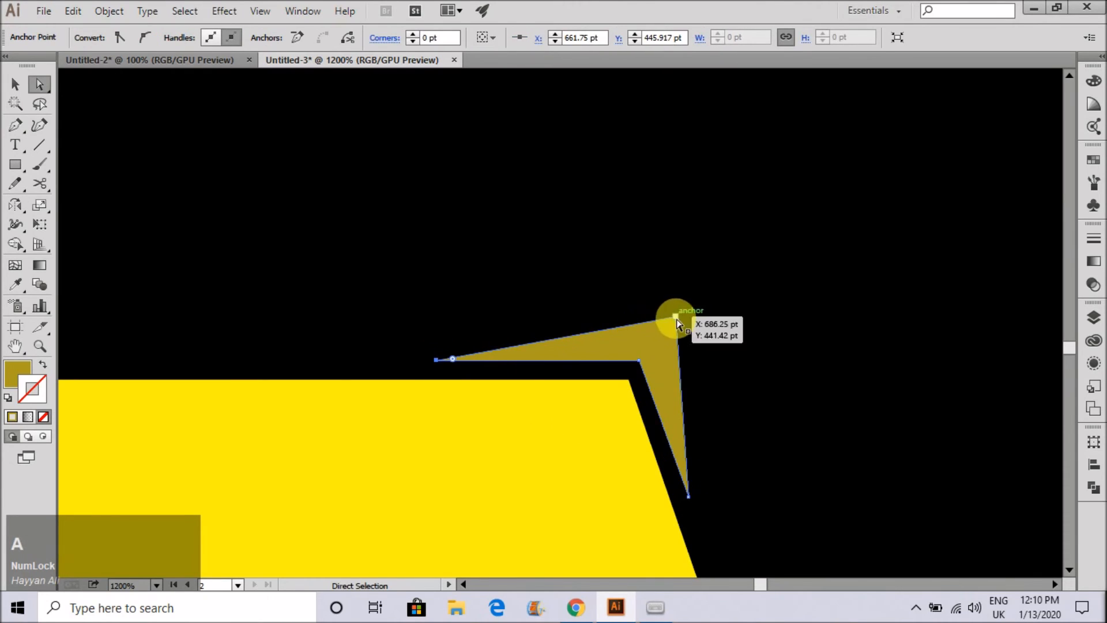
{"action": "scroll", "coordinate": [571, 420], "scroll_direction": "down", "scroll_amount": 5}
{"action": "left_click", "coordinate": [575, 419]}
- Fill the corner highlight with the grey sampled from the reference A's highlight on the other artboard
{"action": "scroll", "coordinate": [556, 340], "scroll_direction": "down", "scroll_amount": 4}
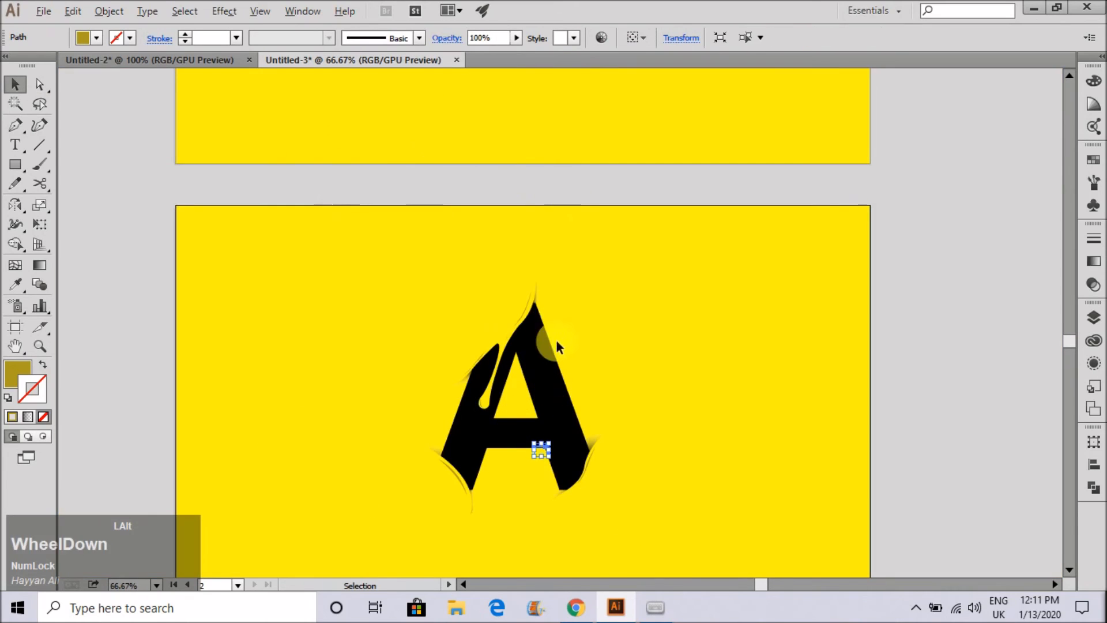
{"action": "scroll", "coordinate": [563, 327], "scroll_direction": "up", "scroll_amount": 6}
{"action": "key", "text": "i"}
{"action": "left_click", "coordinate": [588, 338]}
{"action": "scroll", "coordinate": [571, 311], "scroll_direction": "down", "scroll_amount": 5}
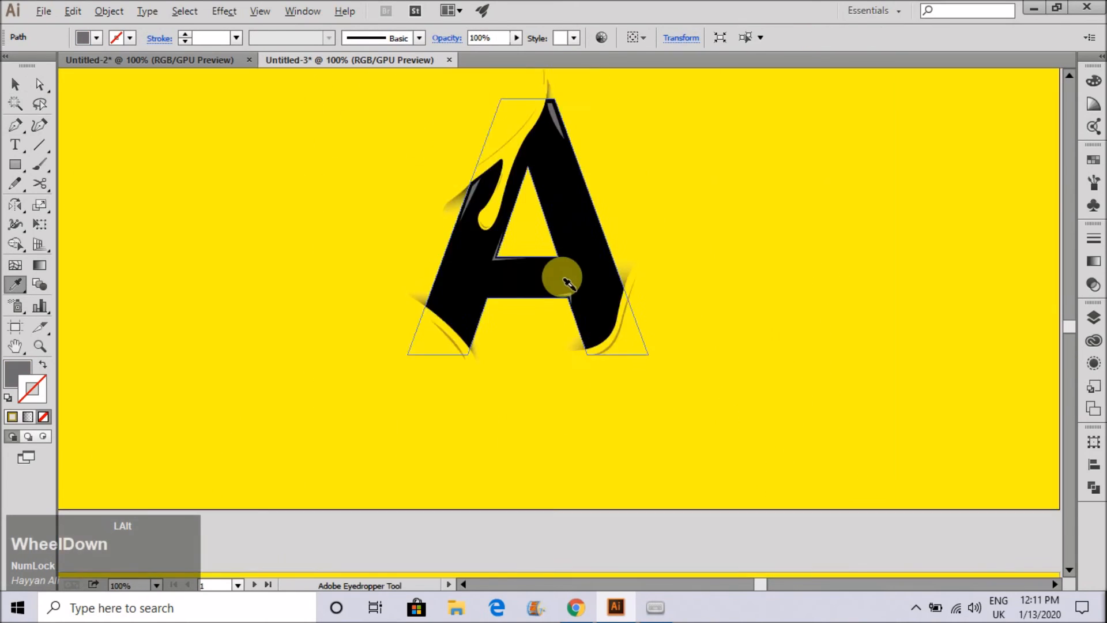
{"action": "scroll", "coordinate": [581, 470], "scroll_direction": "up", "scroll_amount": 5}
{"action": "key", "text": "v"}
{"action": "scroll", "coordinate": [583, 427], "scroll_direction": "down", "scroll_amount": 5}
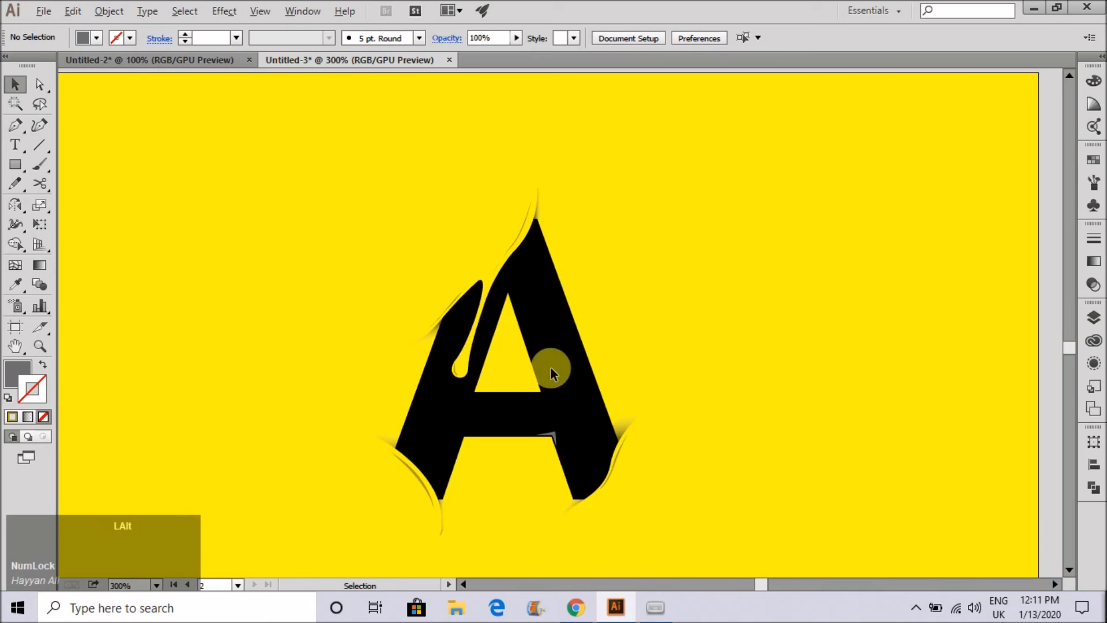
- Draw a pointed grey corner highlight with the Pen tool around the lower right corner of the A's inner triangle
{"action": "scroll", "coordinate": [537, 370], "scroll_direction": "up", "scroll_amount": 5}
{"action": "key", "text": "p"}
{"action": "left_click", "coordinate": [482, 270]}
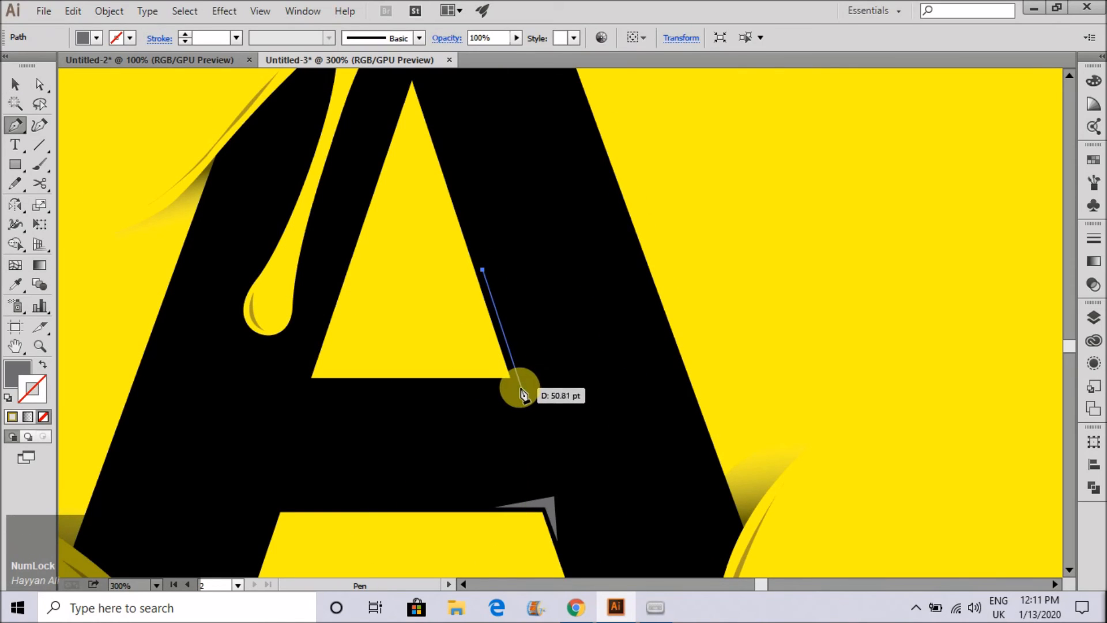
{"action": "left_click", "coordinate": [520, 386]}
{"action": "left_click", "coordinate": [401, 386]}
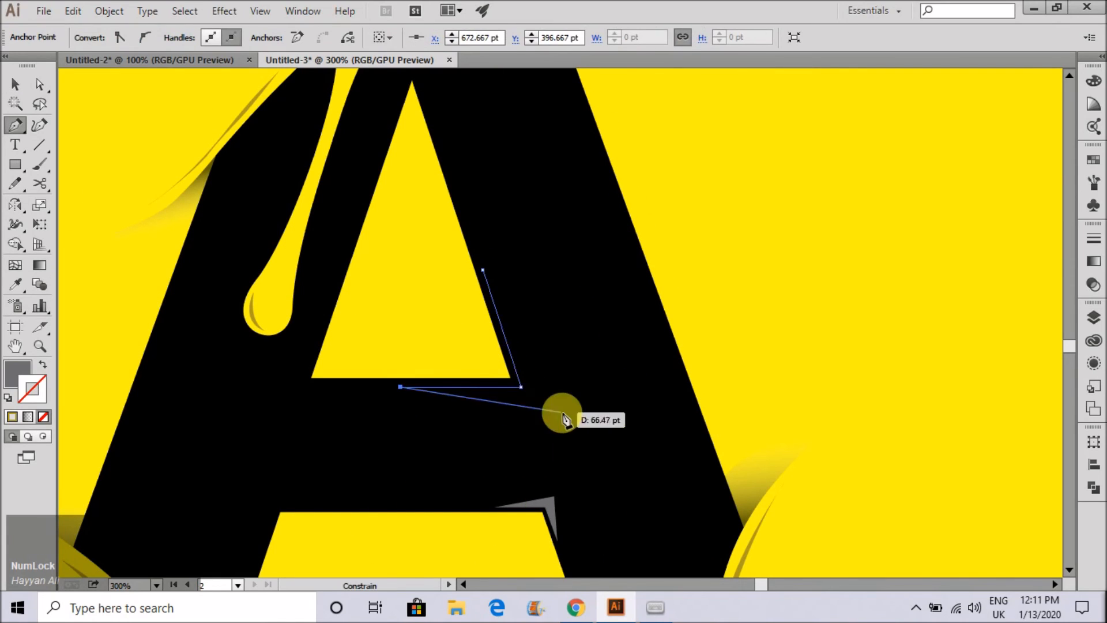
{"action": "left_click", "coordinate": [542, 405]}
{"action": "key", "text": "v"}
{"action": "left_click", "coordinate": [698, 275]}
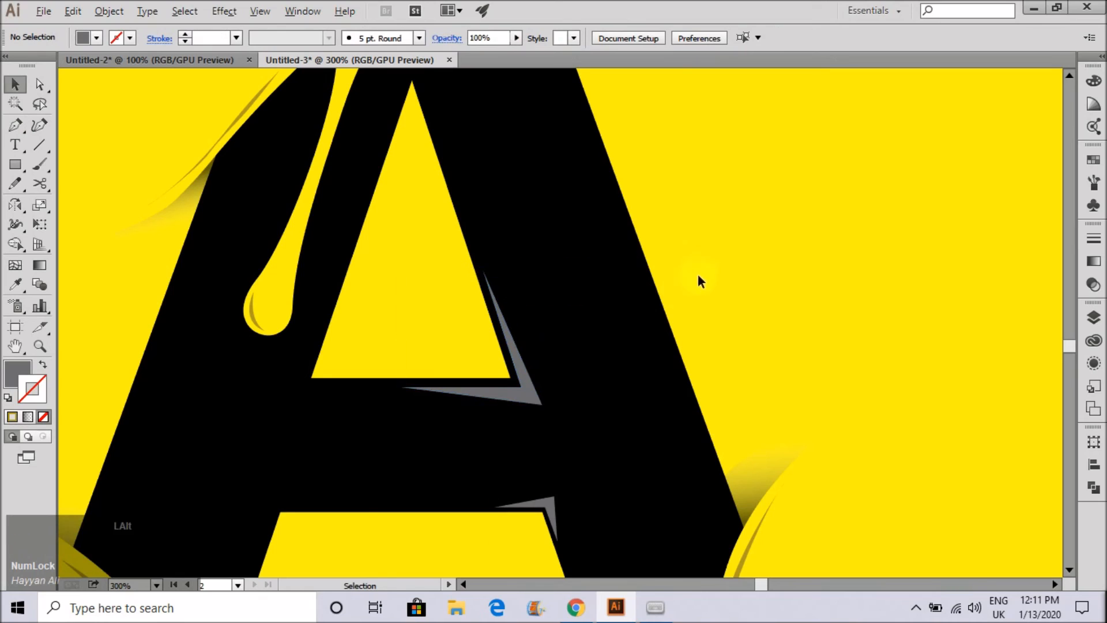
- Try a smaller pointed grey highlight with the Pen tool around the lower left corner of the inner triangle
{"action": "scroll", "coordinate": [662, 313], "scroll_direction": "down", "scroll_amount": 2}
{"action": "scroll", "coordinate": [486, 345], "scroll_direction": "up", "scroll_amount": 4}
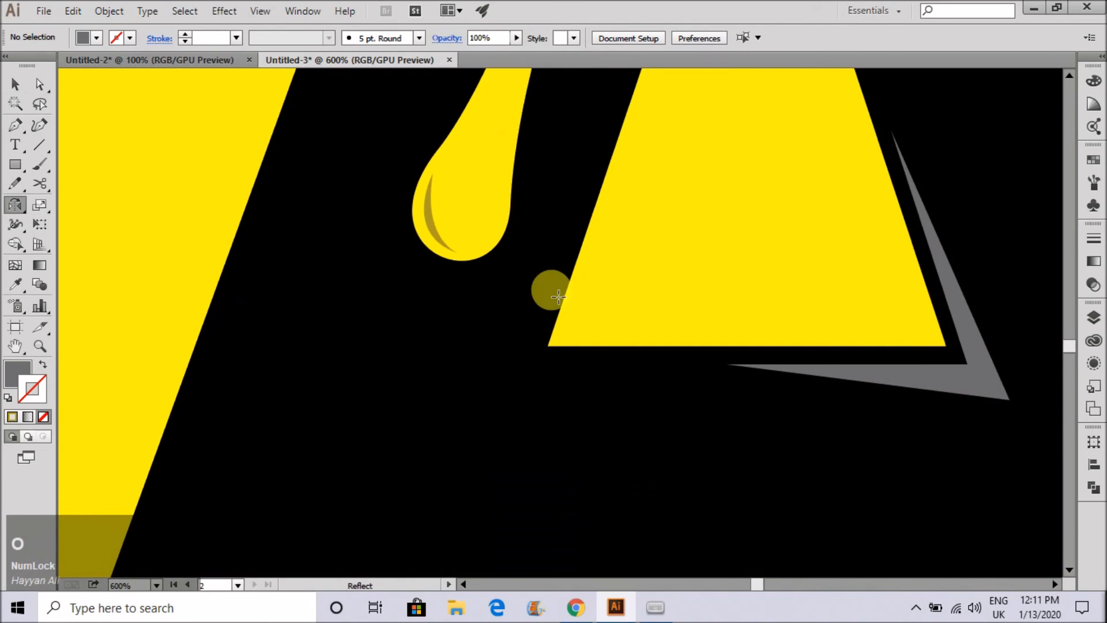
{"action": "key", "text": "p"}
{"action": "left_click", "coordinate": [575, 213]}
{"action": "left_click", "coordinate": [521, 370]}
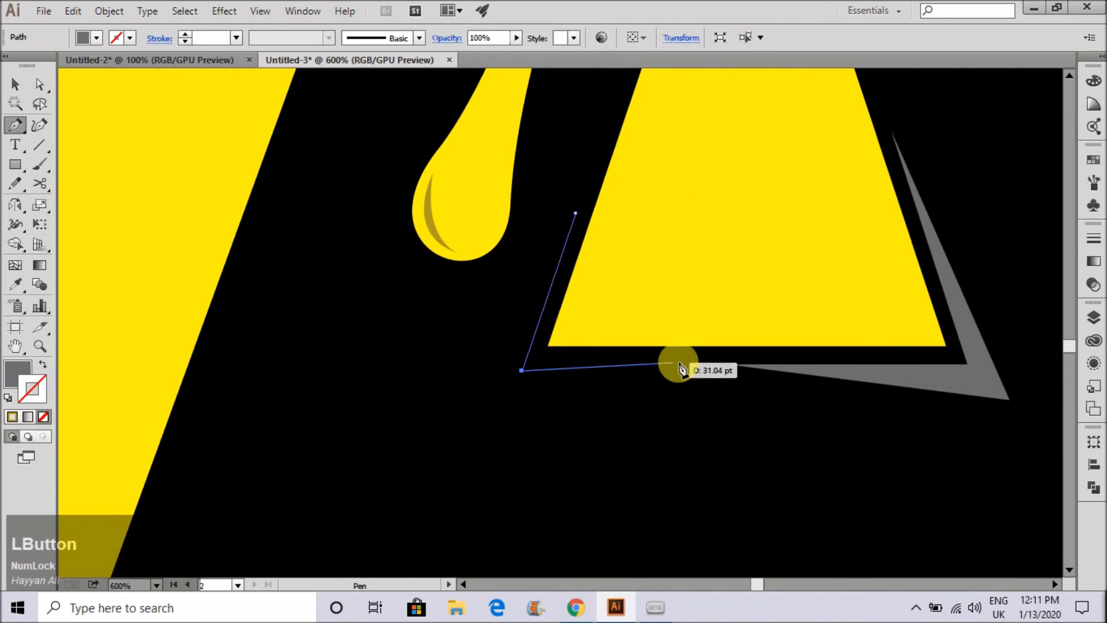
{"action": "key", "text": "ctrl+z"}
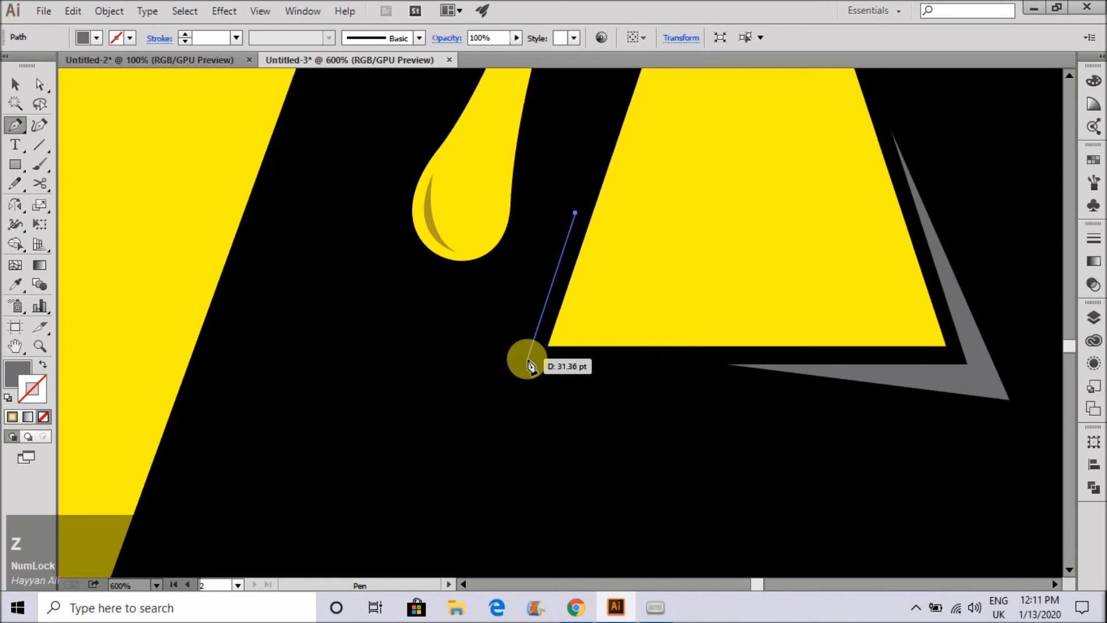
{"action": "left_click", "coordinate": [521, 364]}
{"action": "left_click", "coordinate": [666, 364]}
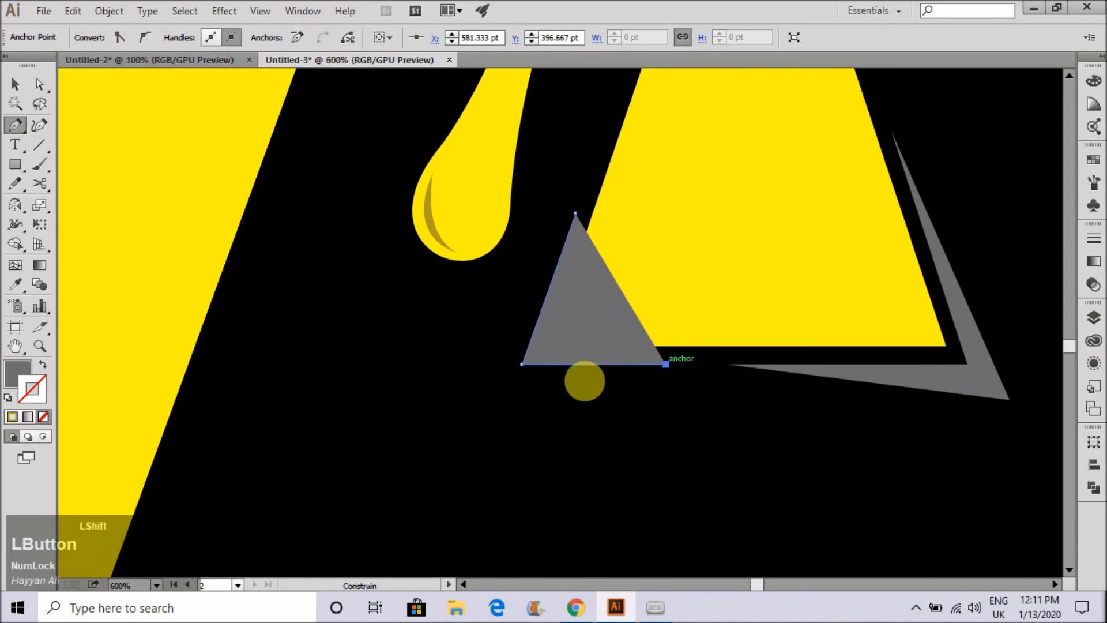
{"action": "left_click", "coordinate": [501, 388]}
{"action": "key", "text": "v"}
{"action": "left_click", "coordinate": [627, 237]}
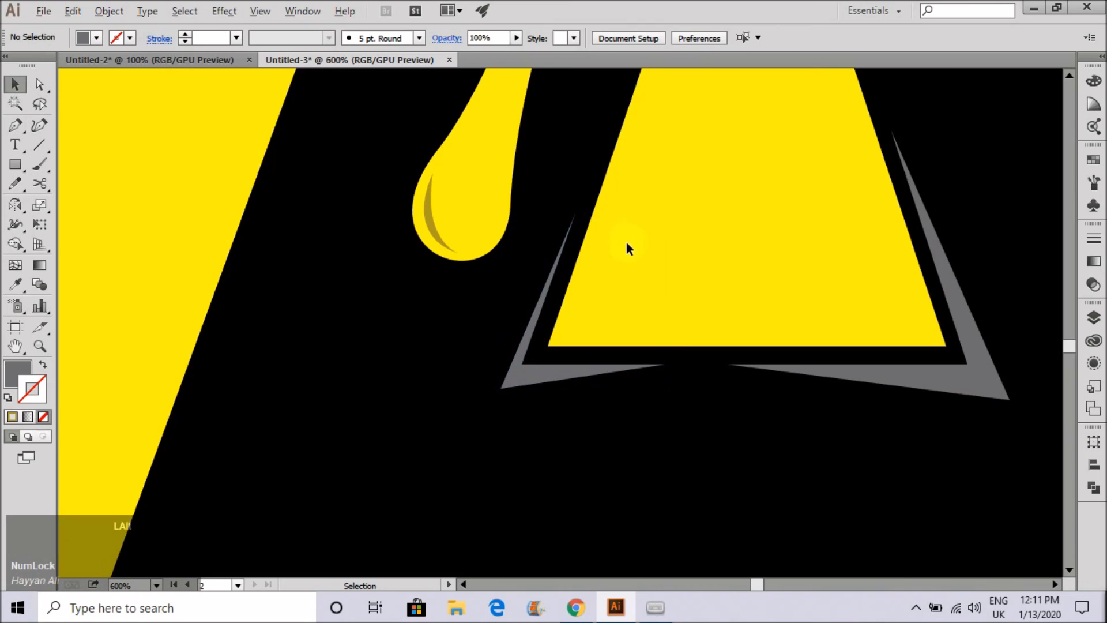
- Delete the grey highlight at the inner triangle's lower left corner
{"action": "scroll", "coordinate": [614, 259], "scroll_direction": "down", "scroll_amount": 4}
{"action": "scroll", "coordinate": [547, 335], "scroll_direction": "up", "scroll_amount": 2}
{"action": "left_click", "coordinate": [541, 329]}
{"action": "left_click", "coordinate": [545, 319]}
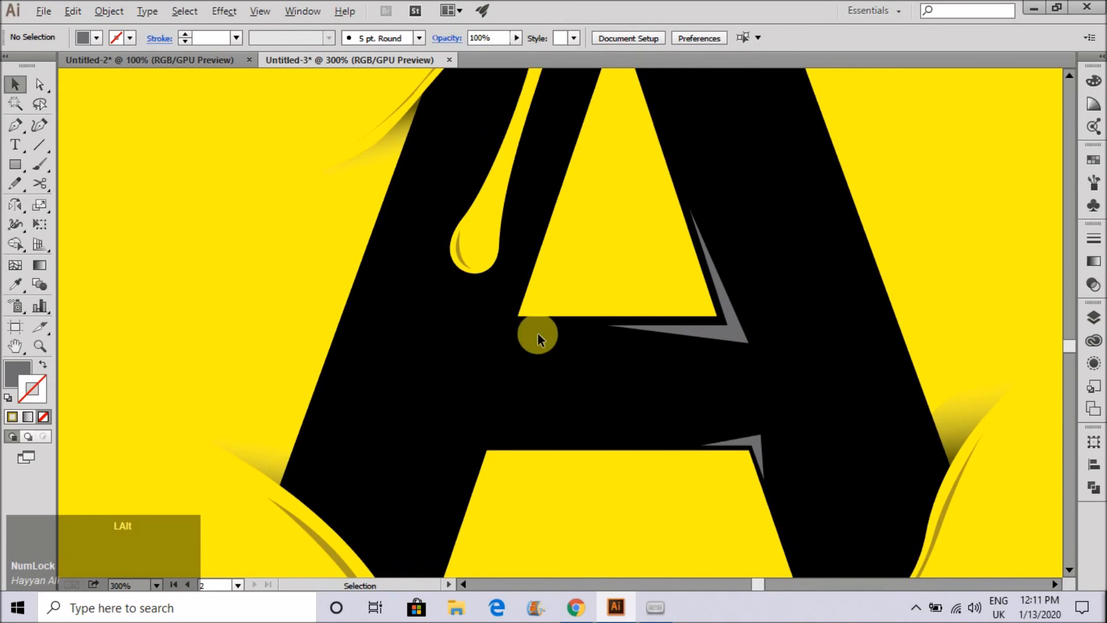
- Draw a thin tapering grey highlight with the Pen tool inside the left leg's outer edge, starting just below the curved cut-out
{"action": "scroll", "coordinate": [502, 276], "scroll_direction": "down", "scroll_amount": 3}
{"action": "scroll", "coordinate": [477, 199], "scroll_direction": "up", "scroll_amount": 3}
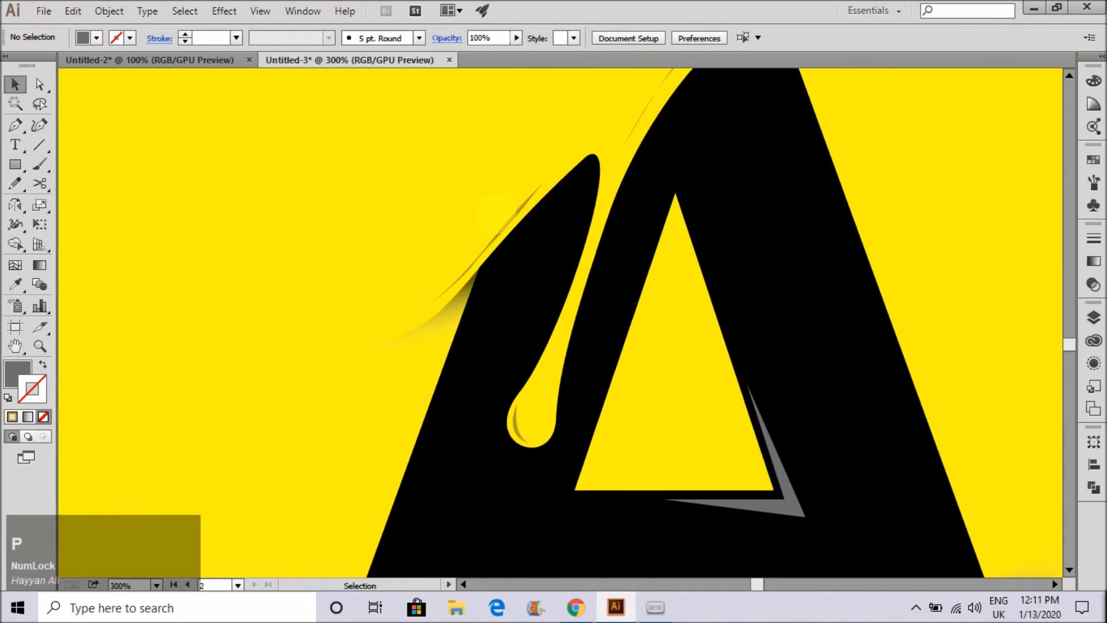
{"action": "left_click", "coordinate": [488, 267]}
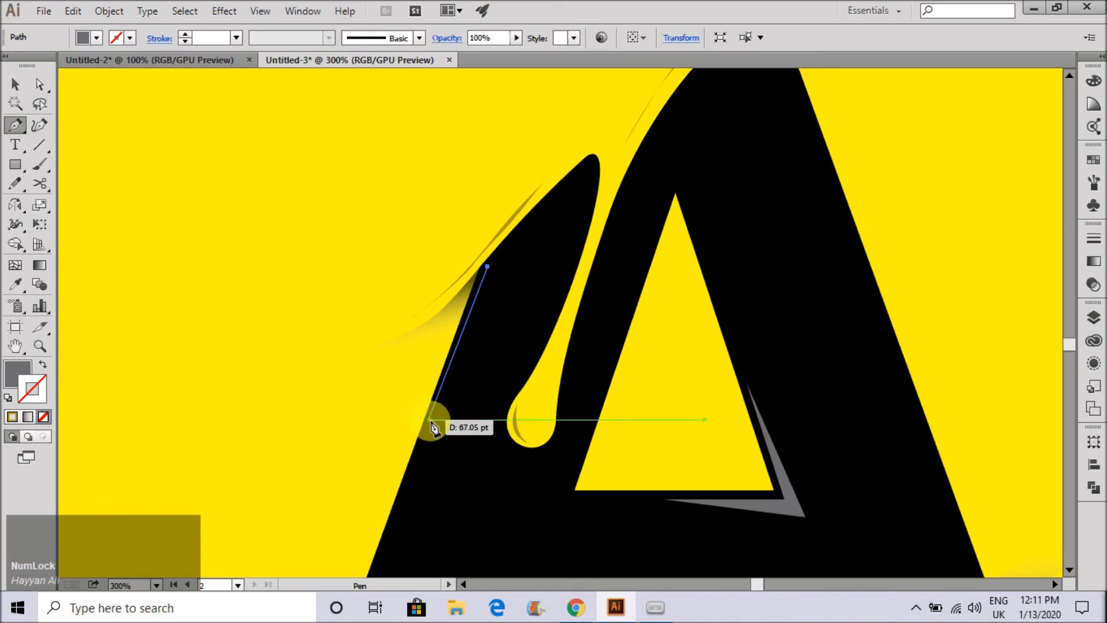
{"action": "left_click", "coordinate": [433, 423]}
{"action": "left_click", "coordinate": [512, 249]}
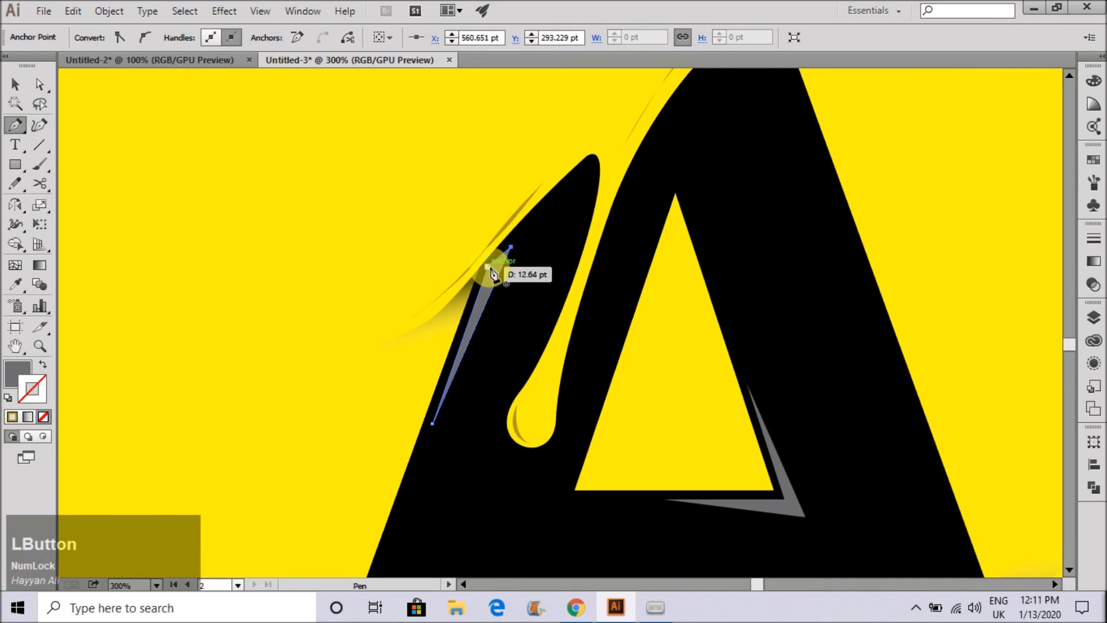
{"action": "left_click", "coordinate": [344, 393]}
- Draw a narrow tapering grey highlight with the Pen tool from the A's apex down the inside of its right edge
{"action": "scroll", "coordinate": [421, 283], "scroll_direction": "down", "scroll_amount": 2}
{"action": "scroll", "coordinate": [516, 229], "scroll_direction": "up", "scroll_amount": 3}
{"action": "key", "text": "p"}
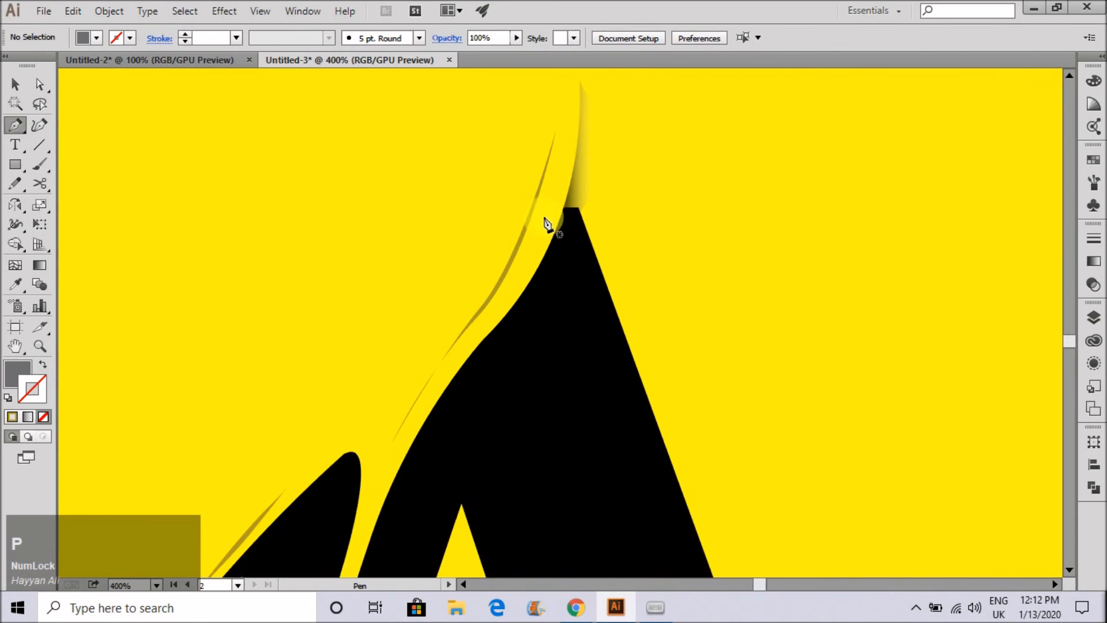
{"action": "left_click", "coordinate": [560, 219]}
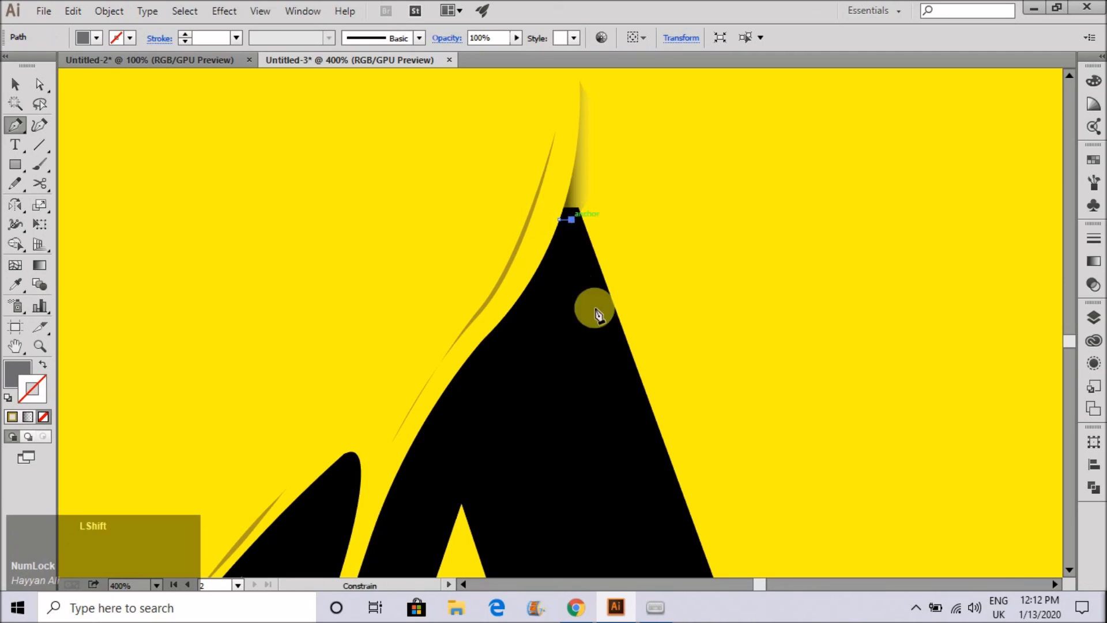
{"action": "left_click", "coordinate": [627, 386]}
{"action": "key", "text": "v"}
{"action": "left_click", "coordinate": [641, 248]}
- Draw an inverted-V grey highlight with the Pen tool just above the tip of the inner triangle
{"action": "scroll", "coordinate": [553, 215], "scroll_direction": "down", "scroll_amount": 4}
{"action": "scroll", "coordinate": [479, 278], "scroll_direction": "up", "scroll_amount": 6}
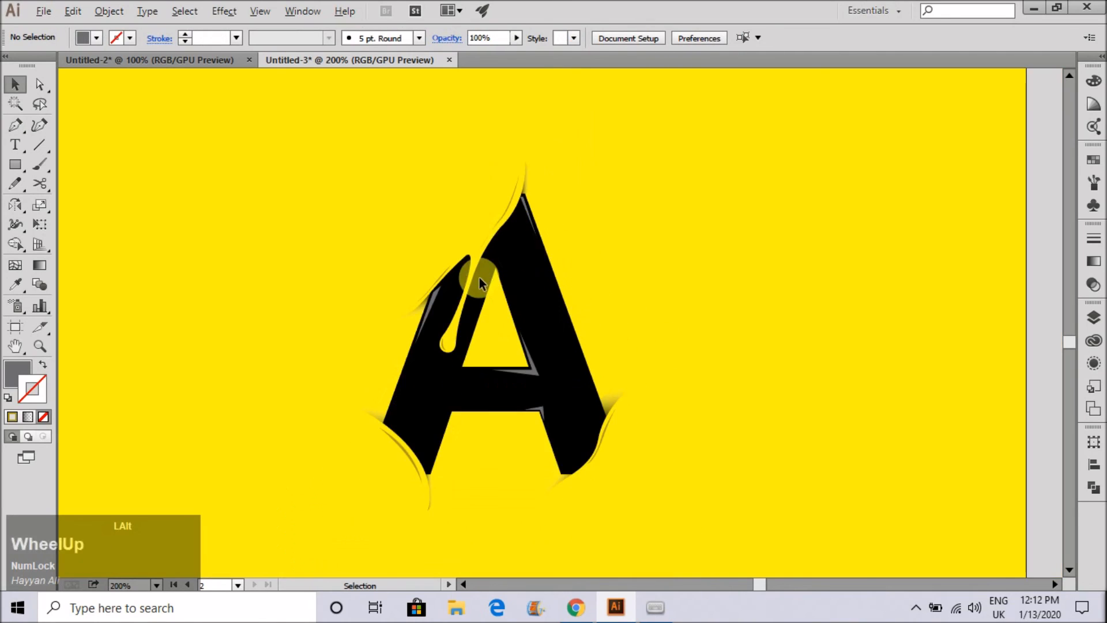
{"action": "left_click", "coordinate": [511, 388]}
{"action": "left_click", "coordinate": [557, 255]}
{"action": "left_click", "coordinate": [602, 385]}
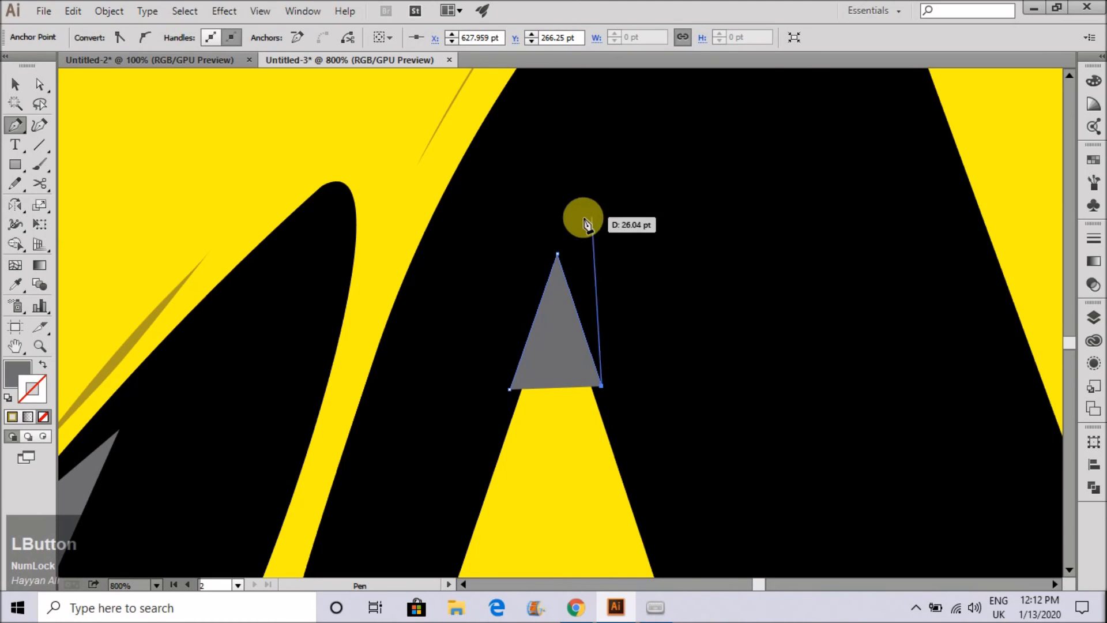
{"action": "left_click", "coordinate": [557, 218]}
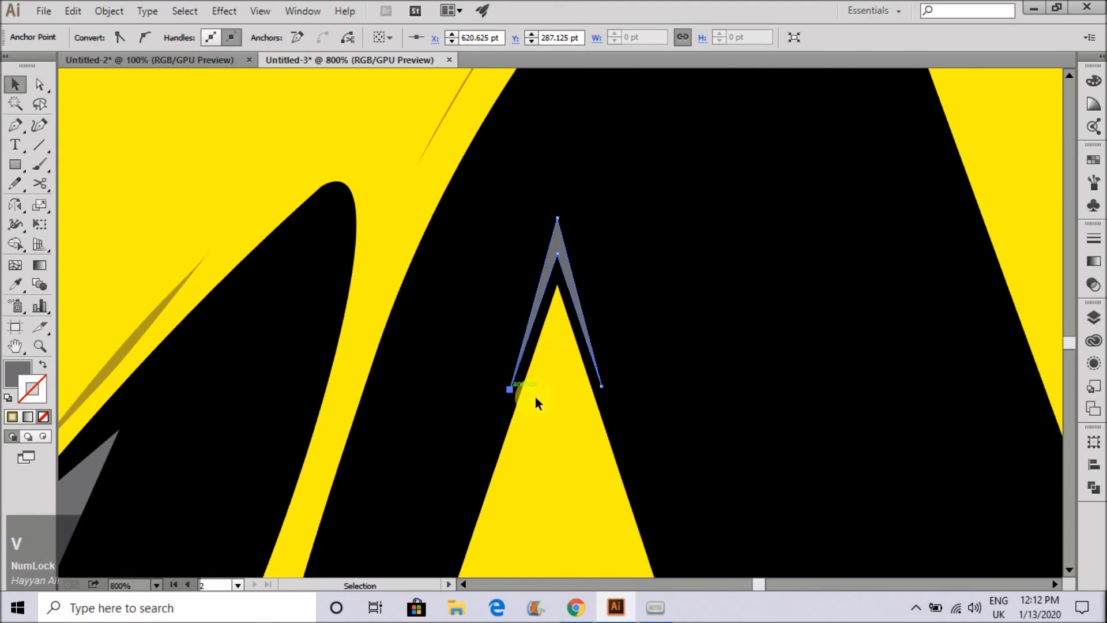
{"action": "left_click", "coordinate": [535, 403]}
{"action": "scroll", "coordinate": [535, 403], "scroll_direction": "down", "scroll_amount": 6}
{"action": "scroll", "coordinate": [555, 230], "scroll_direction": "down", "scroll_amount": 3}
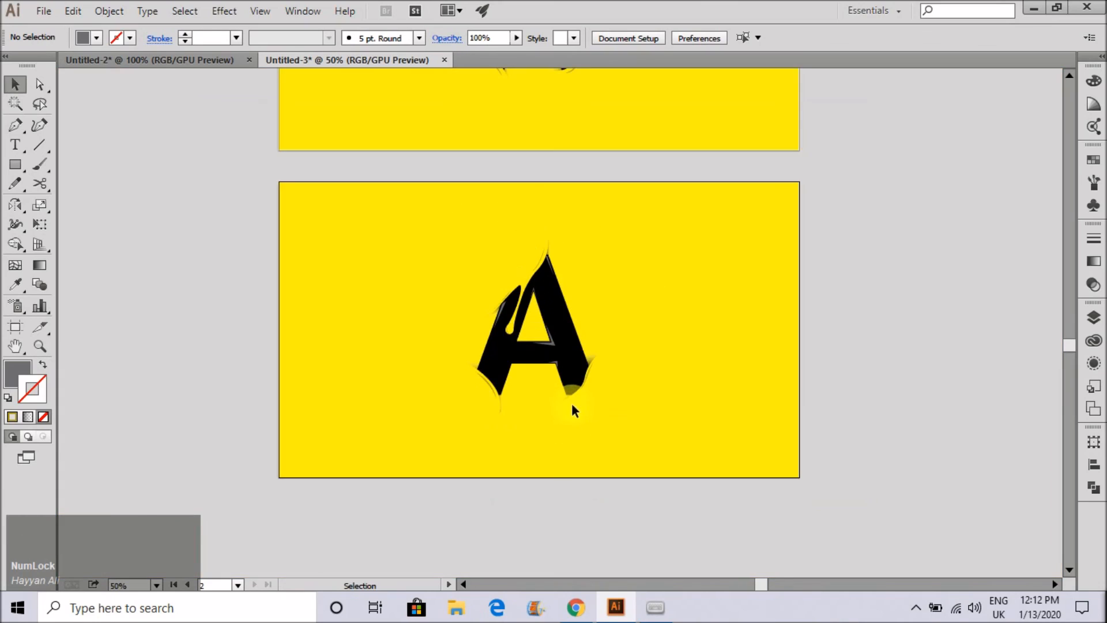